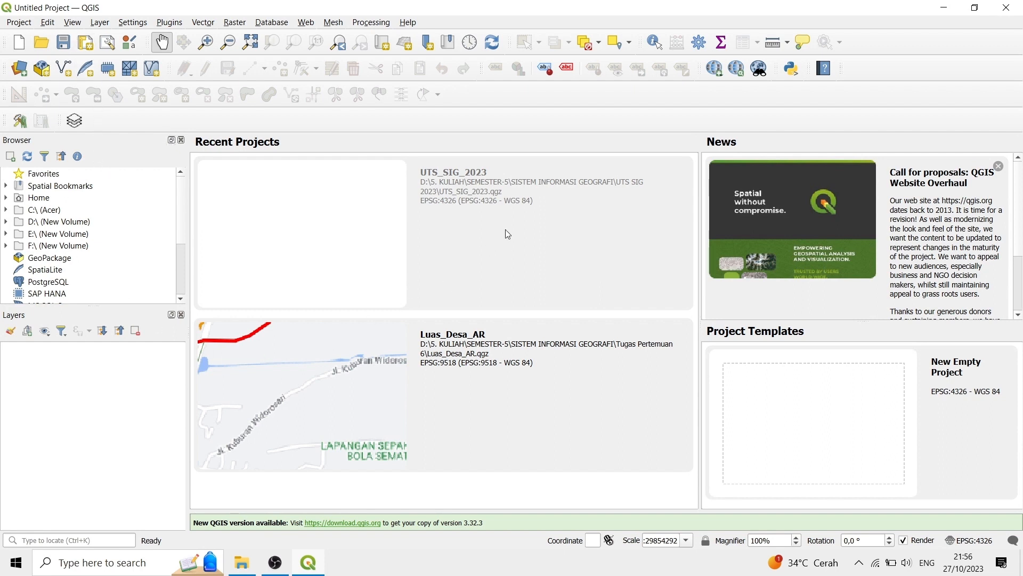
Step: Create a new project and save it as UTS_SIG_2023 in the UTS SIG 2023 folder
left_click(28, 24)
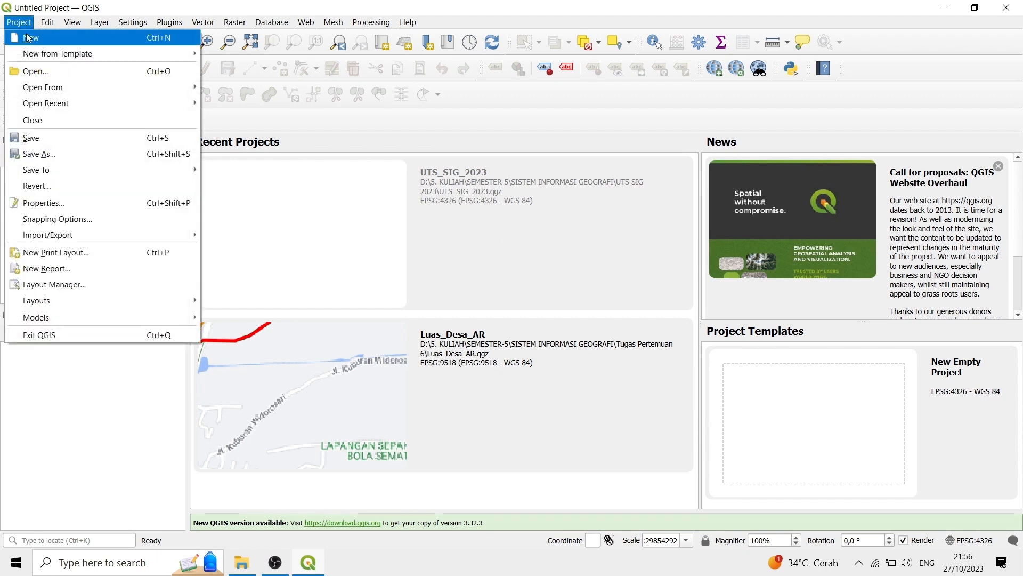
left_click(29, 38)
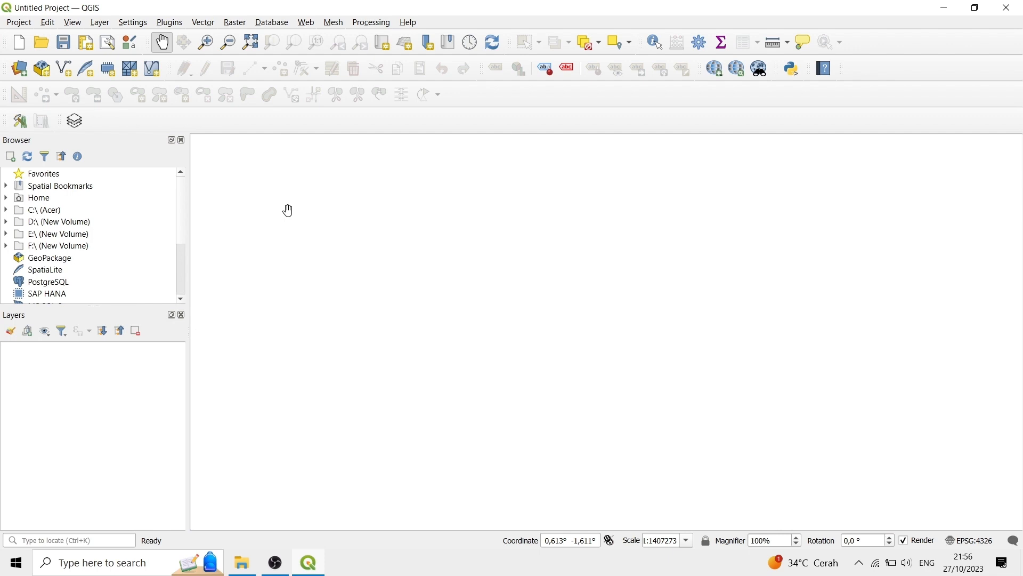
key("ctrl+s")
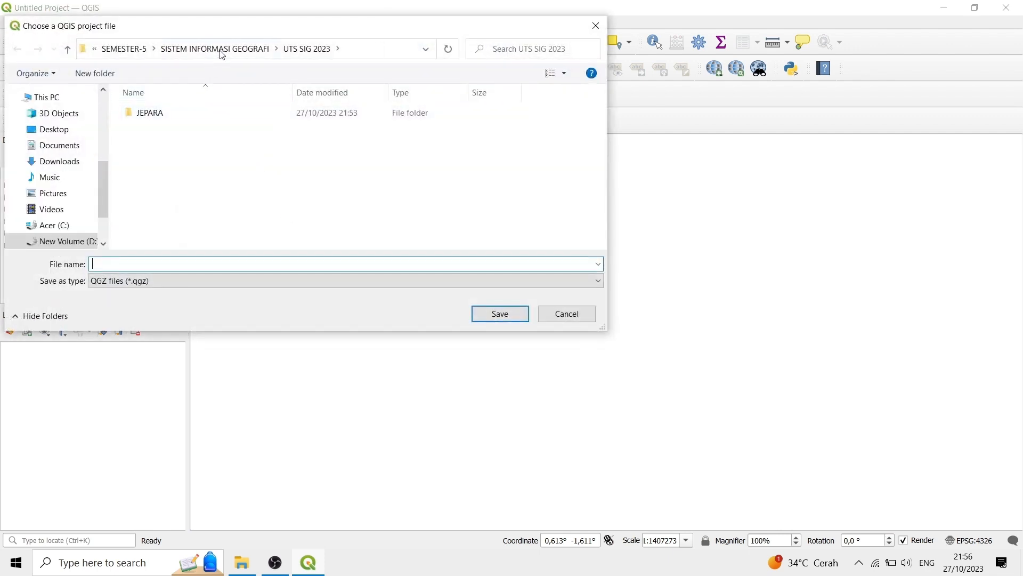
left_click(246, 49)
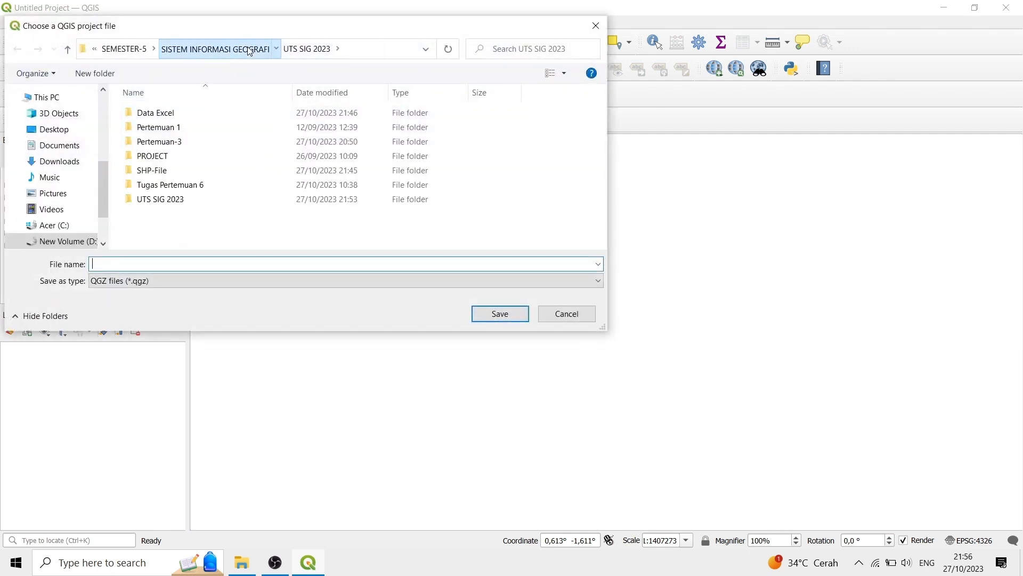
double_click(215, 206)
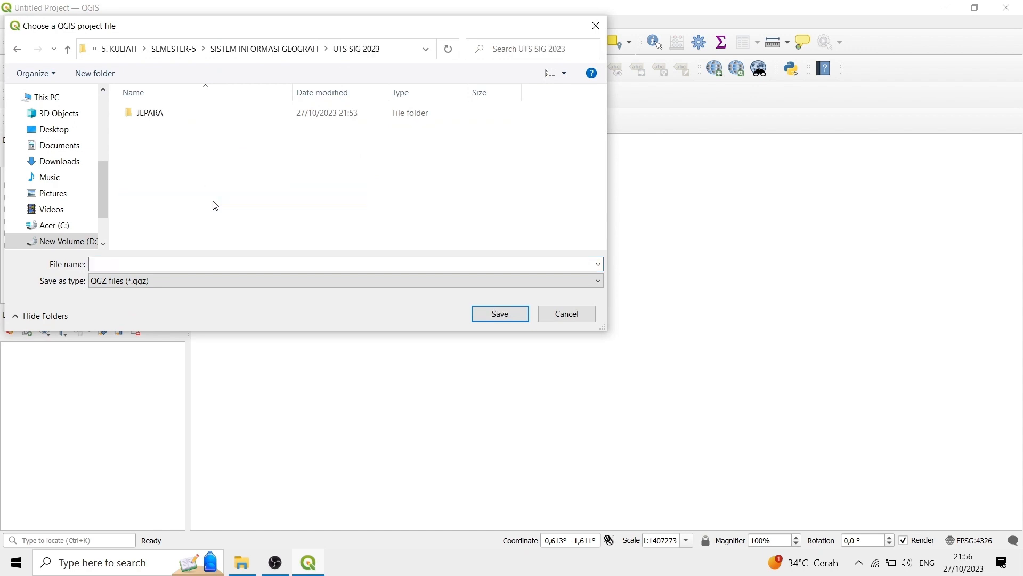
left_click(204, 266)
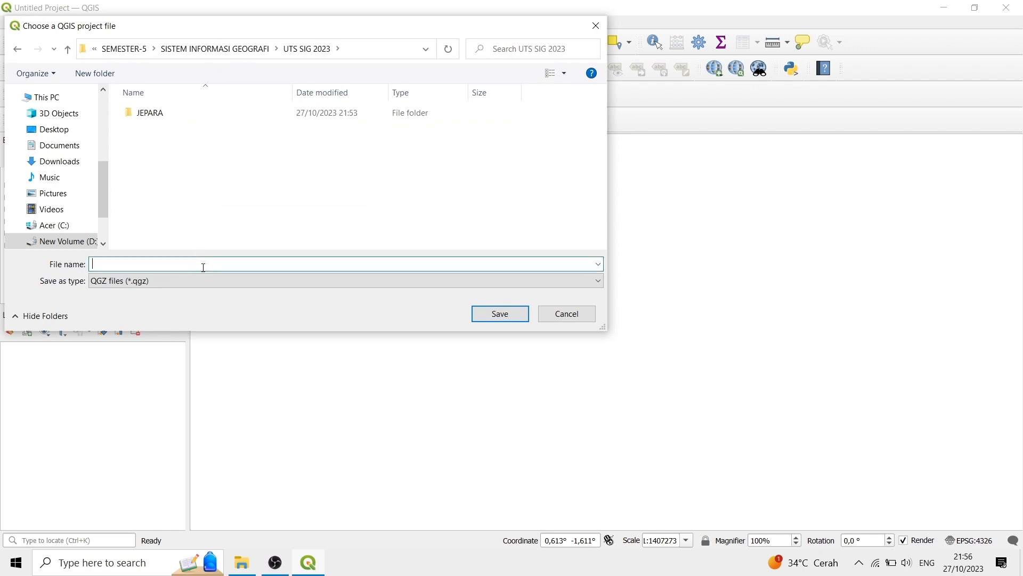
type("UTS_SIG_2023")
left_click(513, 314)
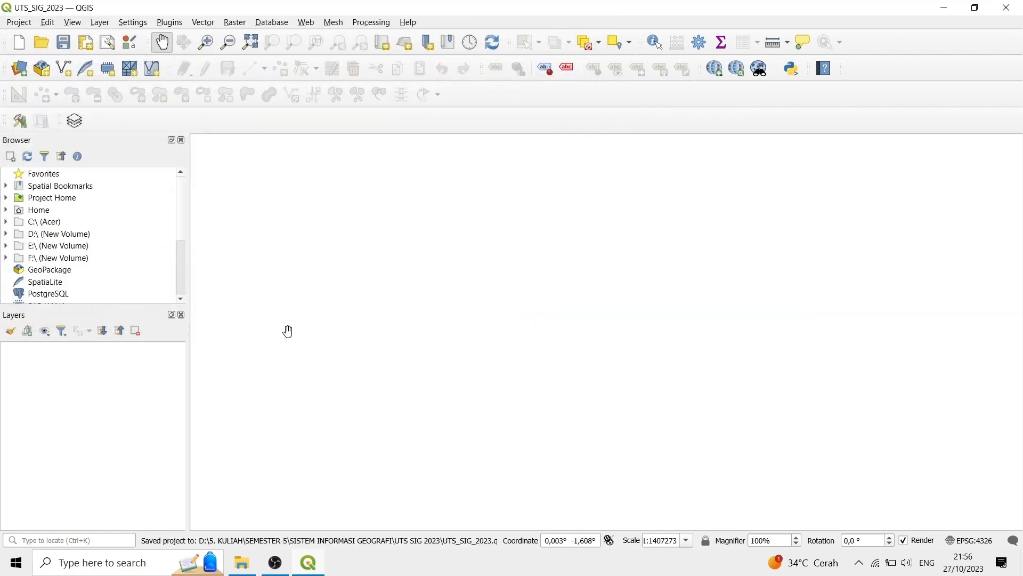
mouse_move(287, 331)
left_mouse_down()
mouse_move(298, 349)
mouse_move(287, 351)
left_mouse_up()
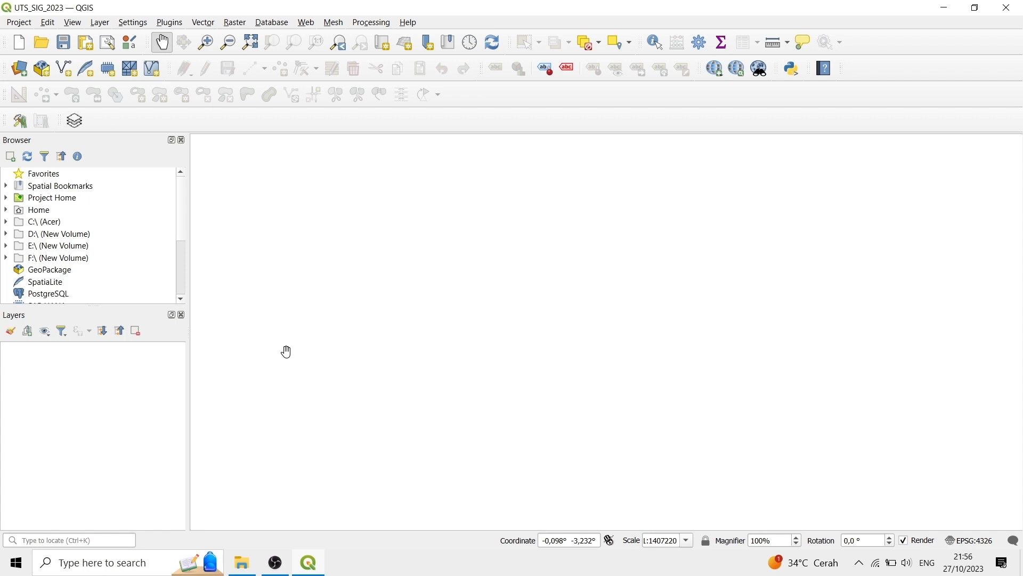
Step: Add the ESRI shapefile ADMINISTRASIDESA_AR_25K.shp from the JEPARA folder as a vector layer
left_click(100, 24)
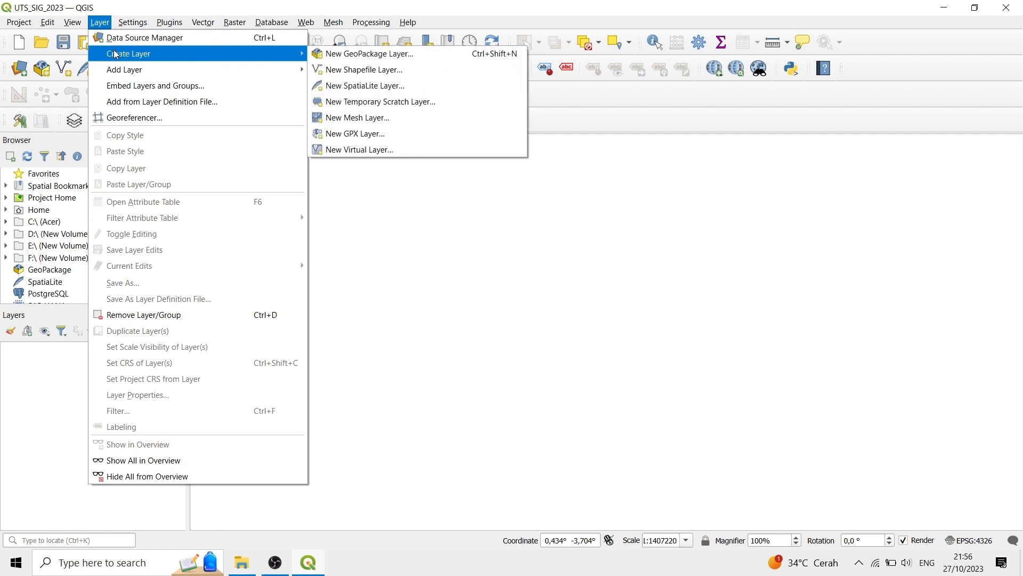
mouse_move(157, 74)
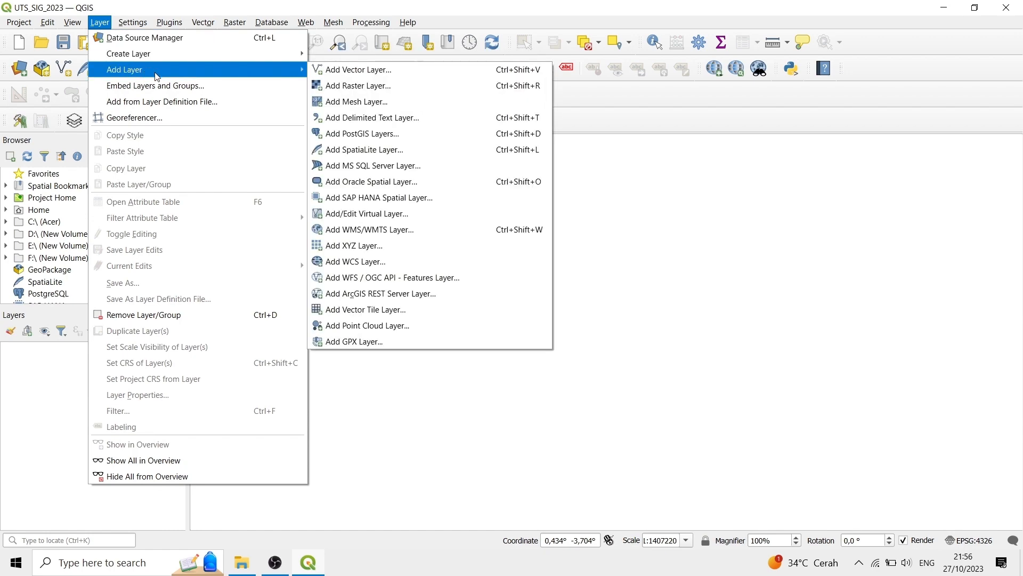
left_click(347, 75)
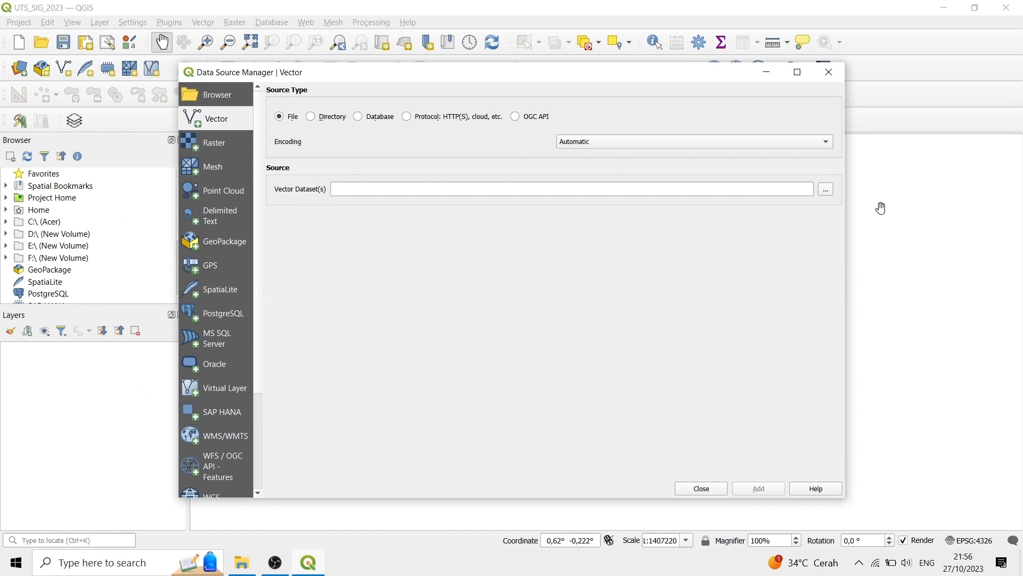
left_click(827, 190)
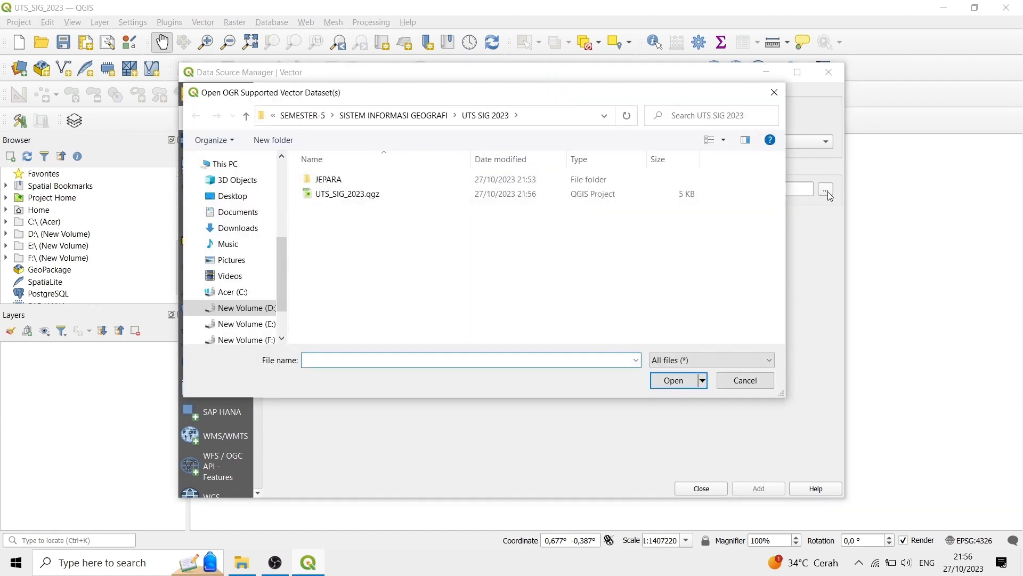
double_click(386, 178)
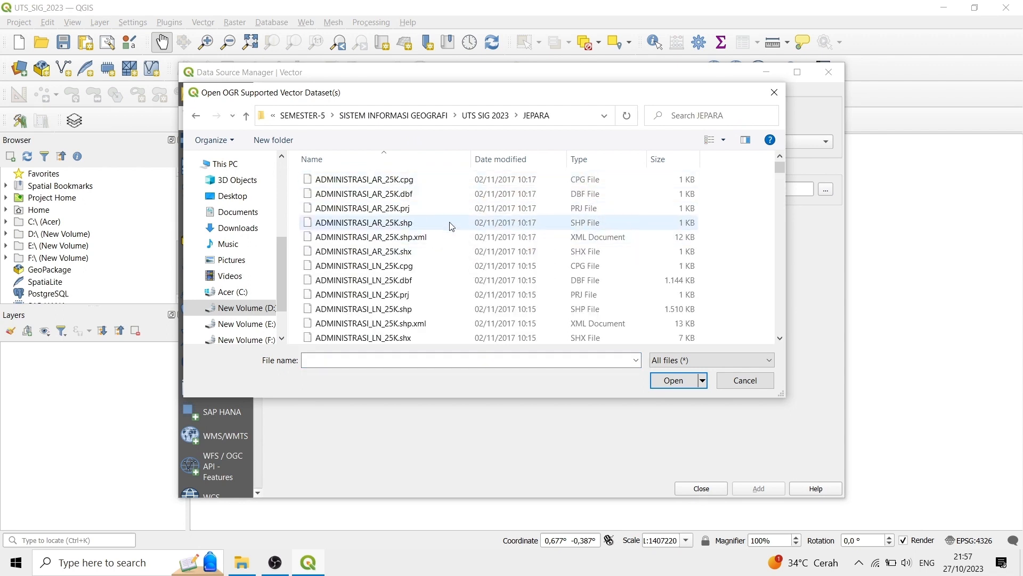
left_click(709, 360)
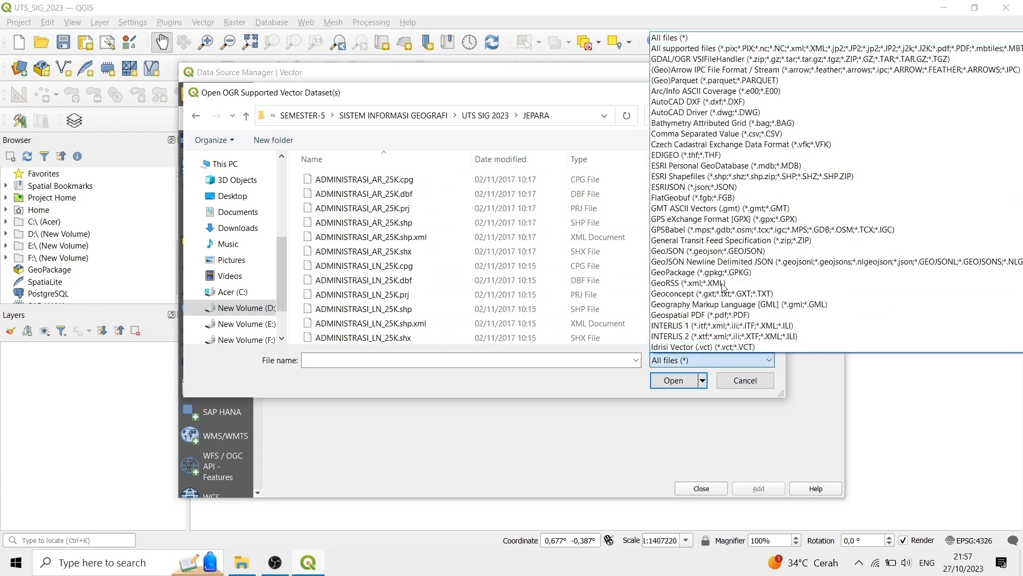
left_click(689, 177)
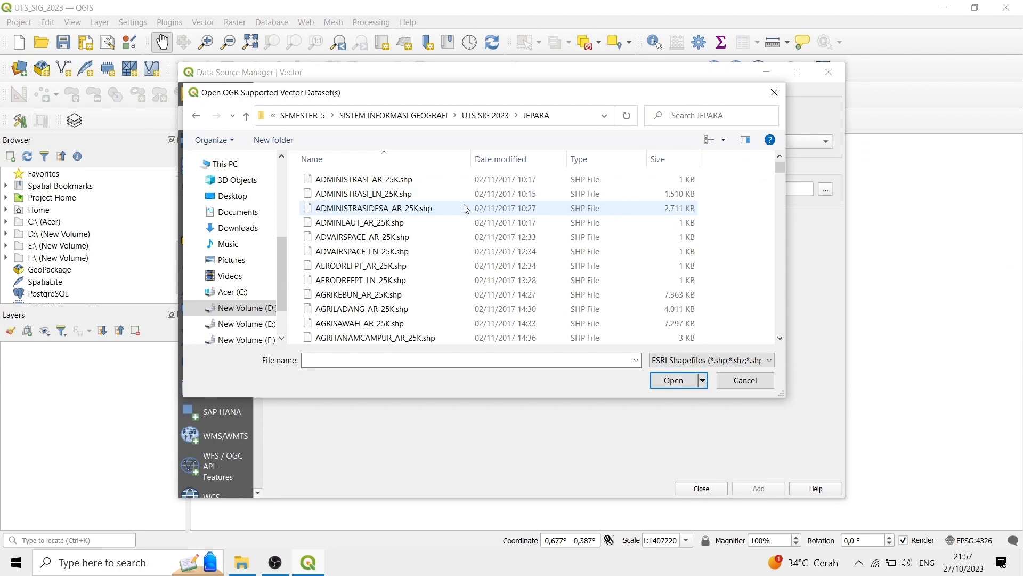
left_click(430, 208)
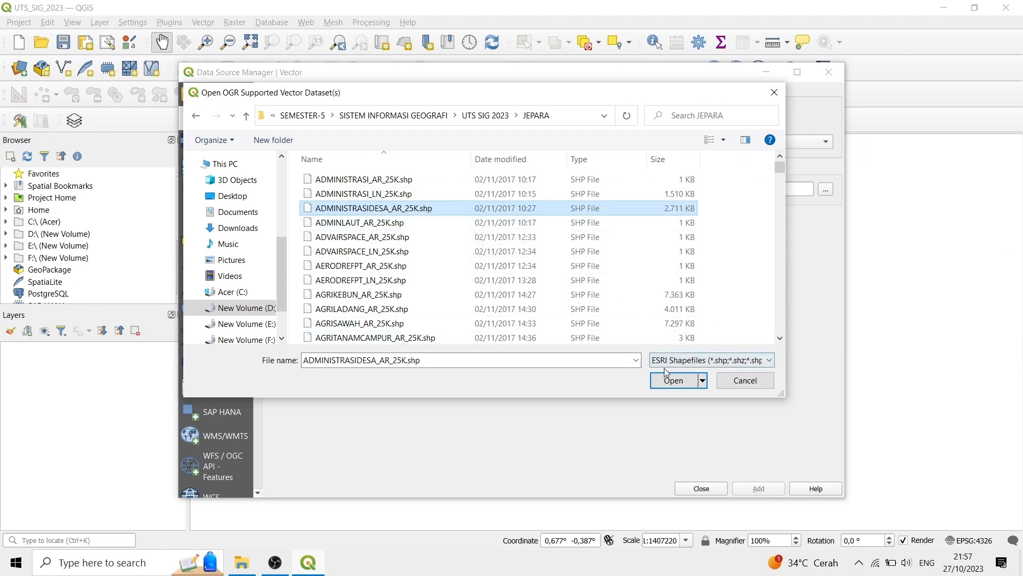
left_click(673, 379)
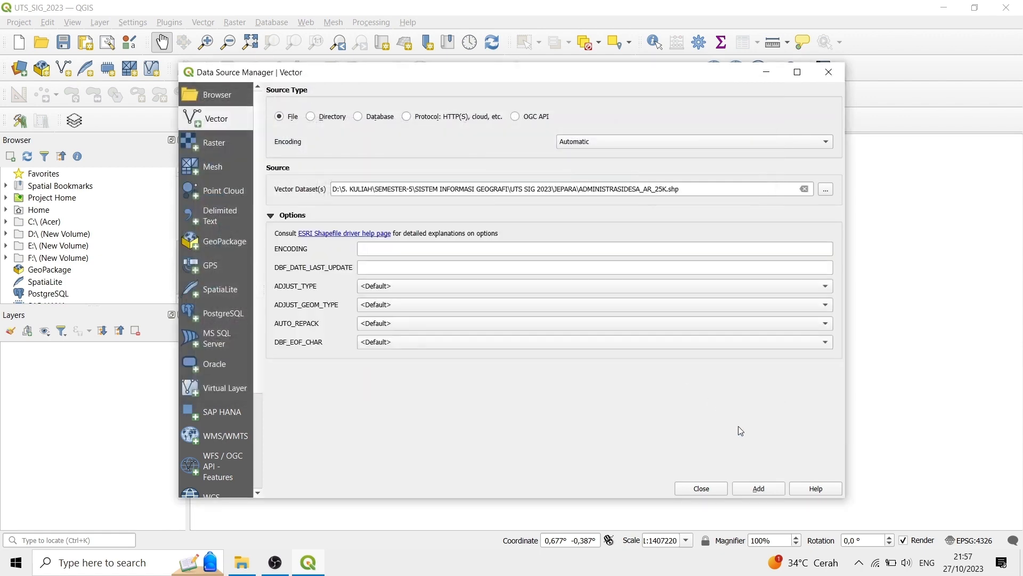
left_click(769, 490)
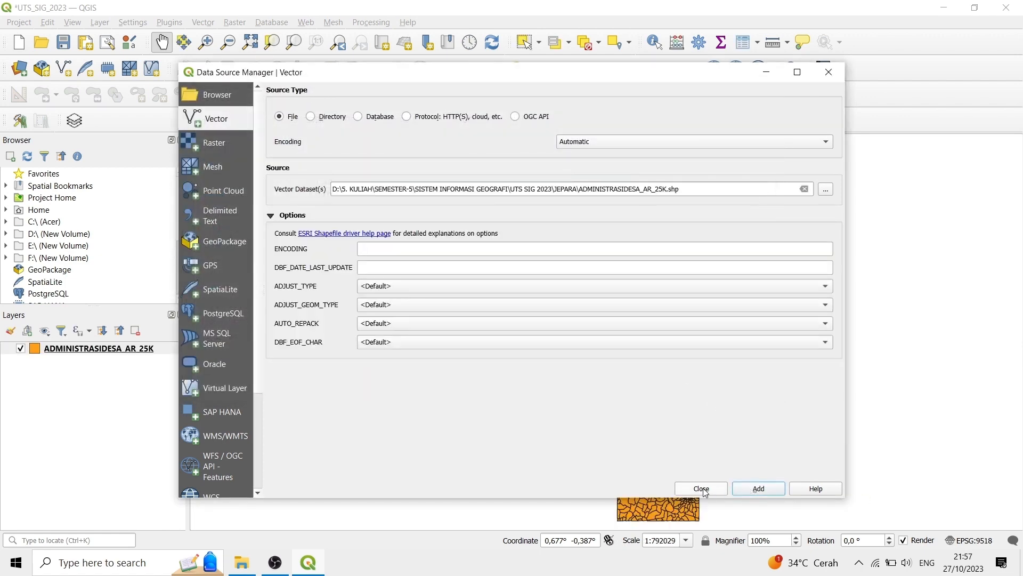
left_click(701, 488)
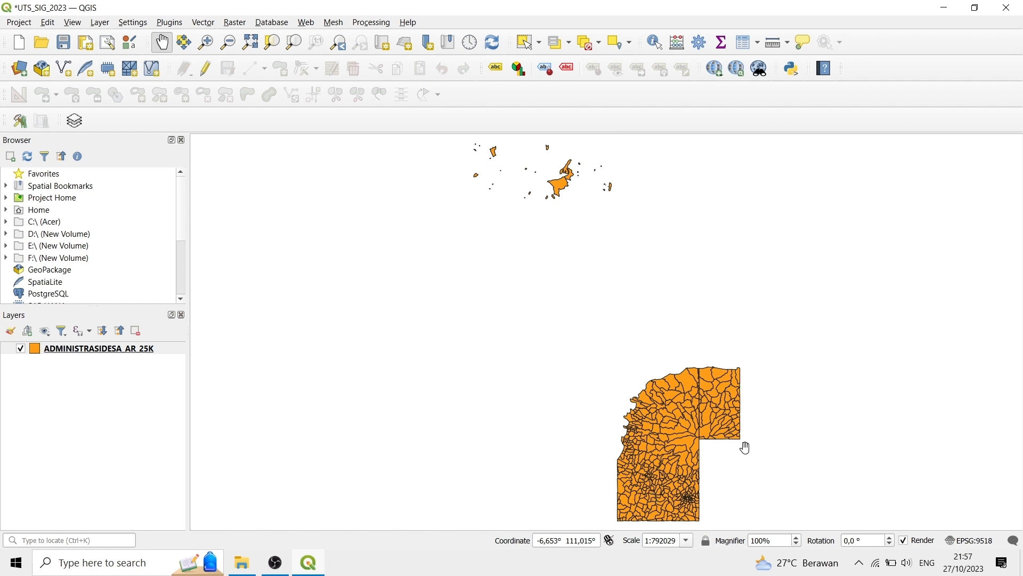
Step: Filter the ADMINISTRASIDESA_AR_25K layer with the expression "NAMOBJ" = 'Semat'
left_click(141, 350)
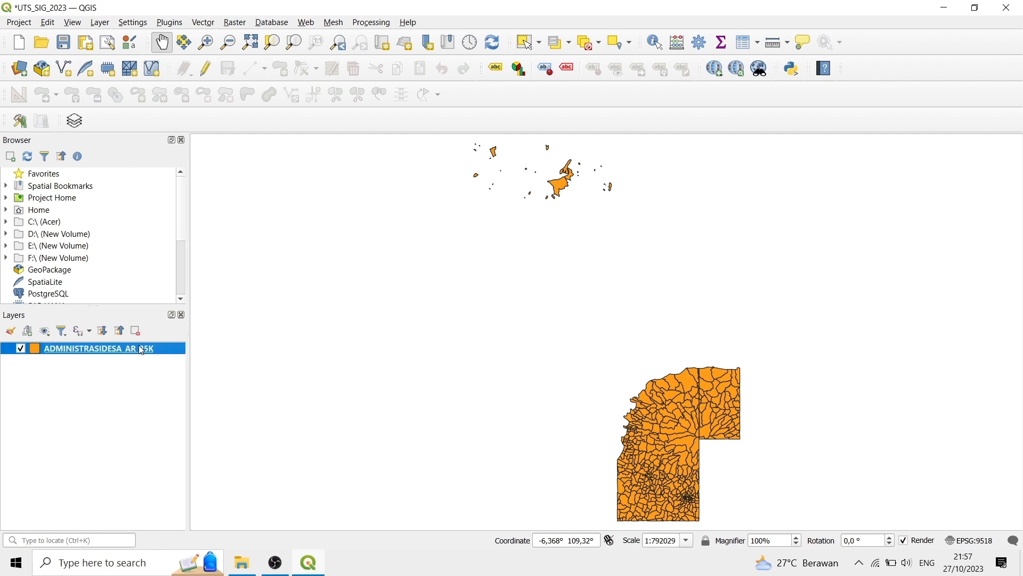
right_click(140, 349)
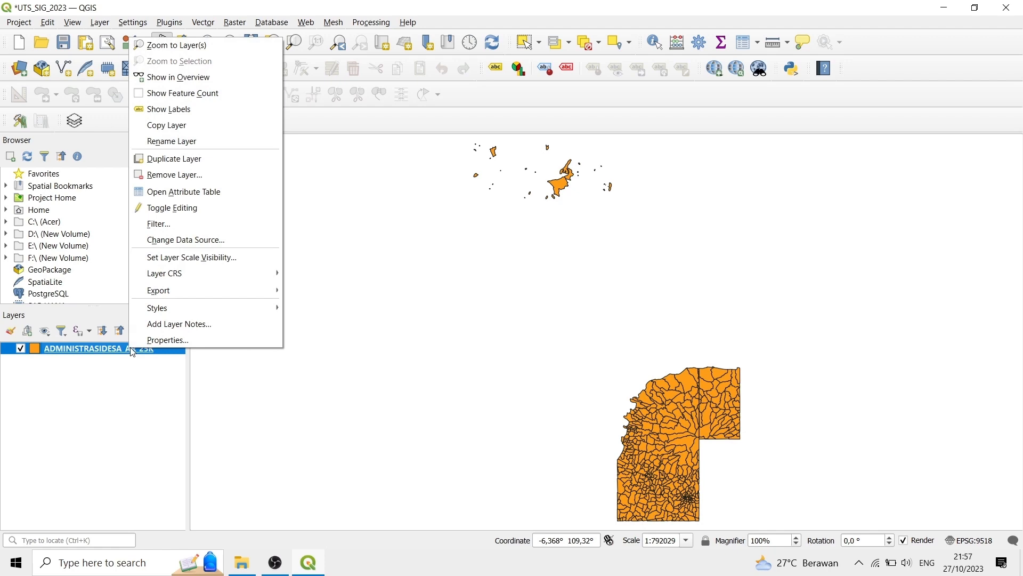
left_click(215, 229)
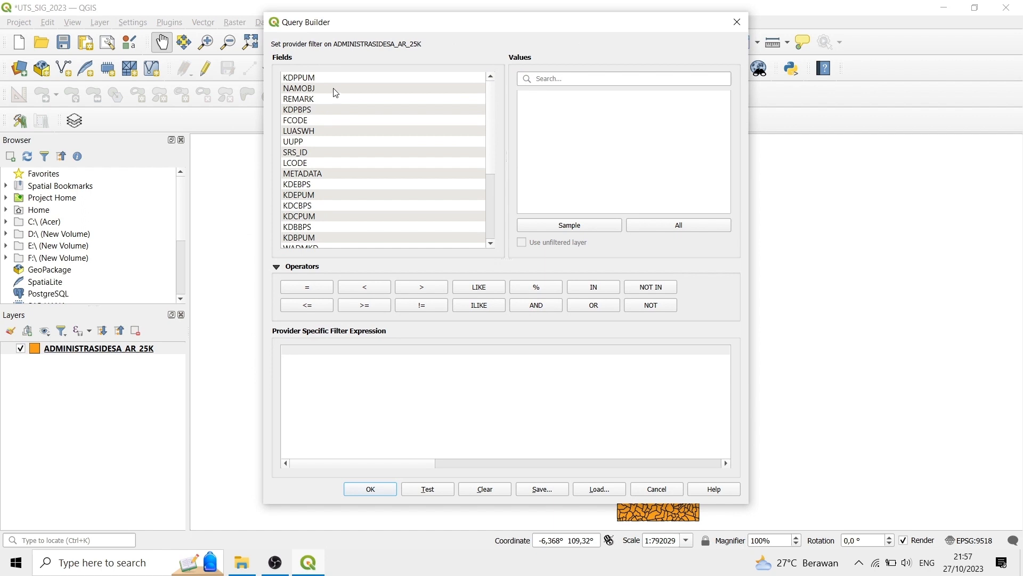
double_click(299, 88)
left_click(307, 286)
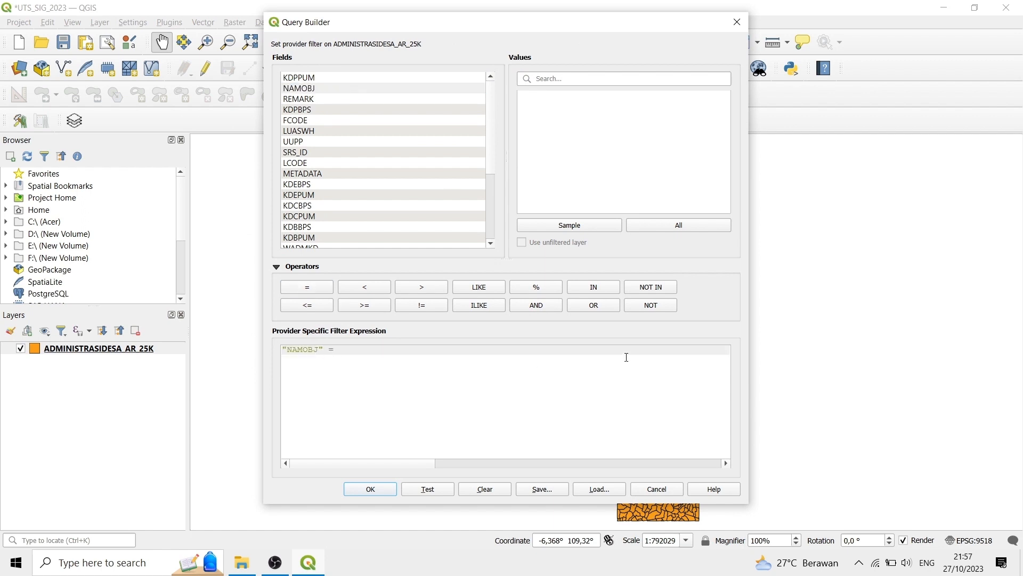
type("'Semat'")
left_click(428, 489)
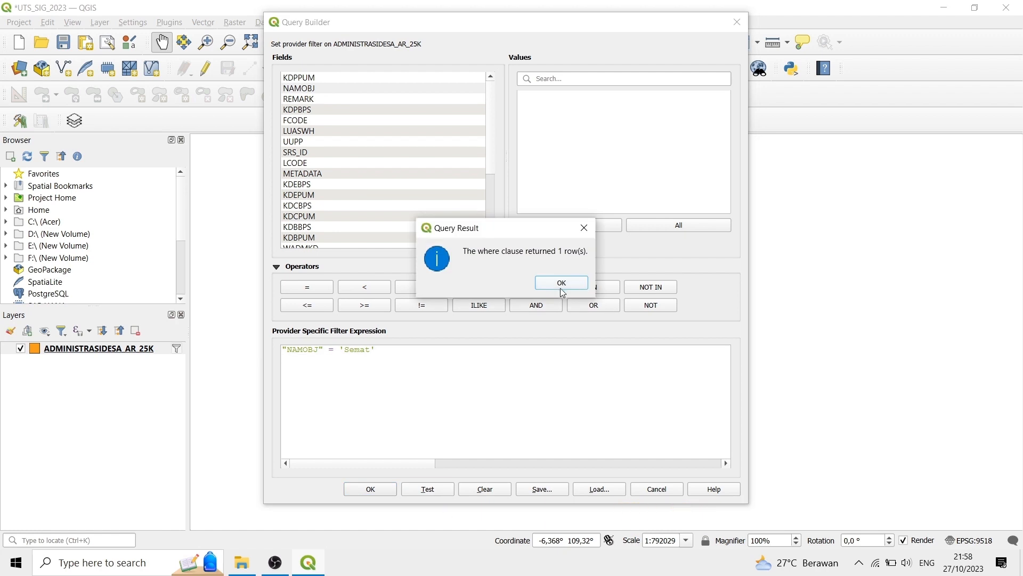
left_click(562, 284)
left_click(372, 490)
left_click(249, 47)
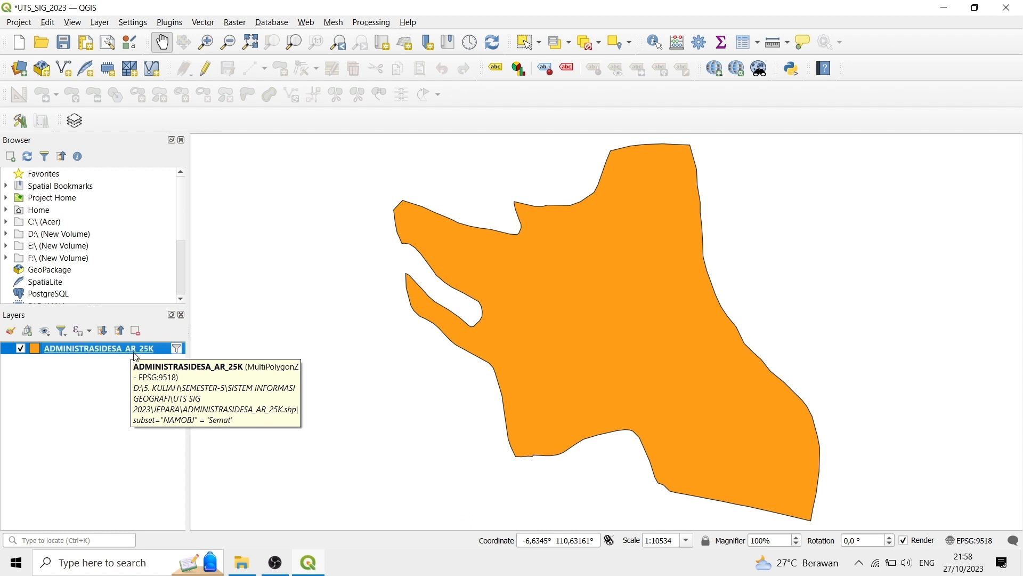
Step: Export the filtered village layer as an ESRI Shapefile named Desa_Semat_AR in the UTS SIG 2023 folder, adding it to the map
right_click(136, 355)
mouse_move(256, 305)
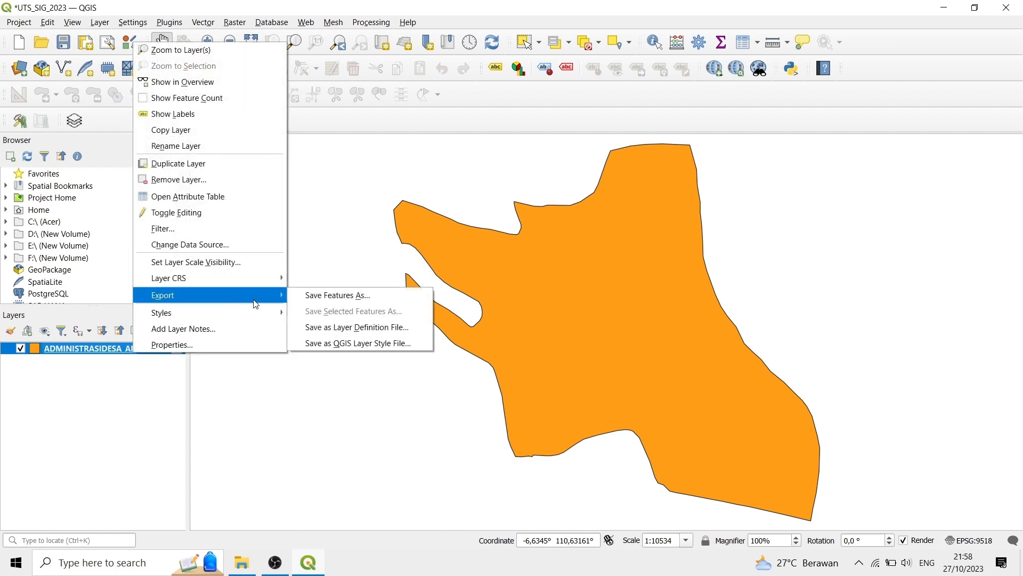
left_click(332, 293)
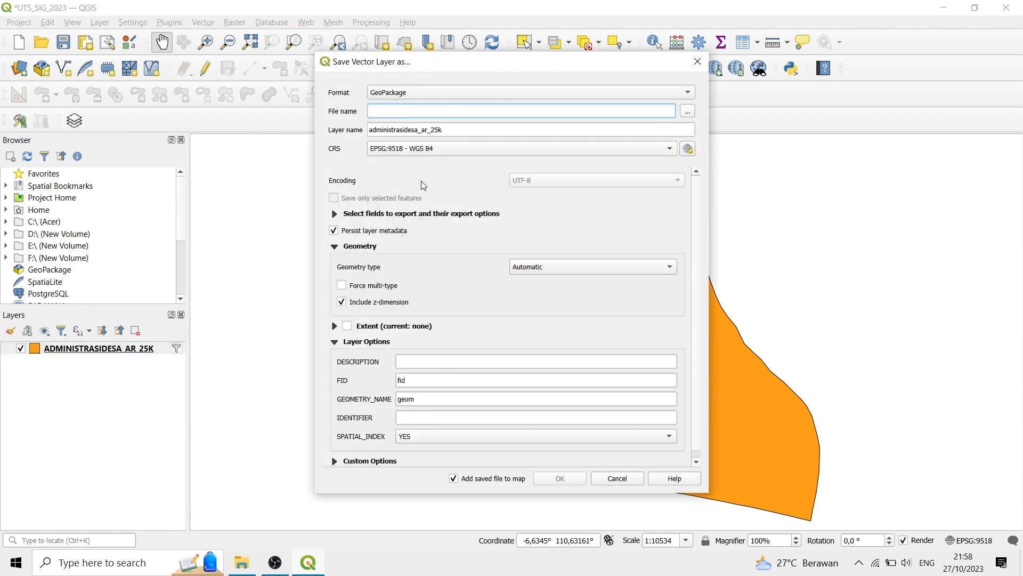
left_click(627, 98)
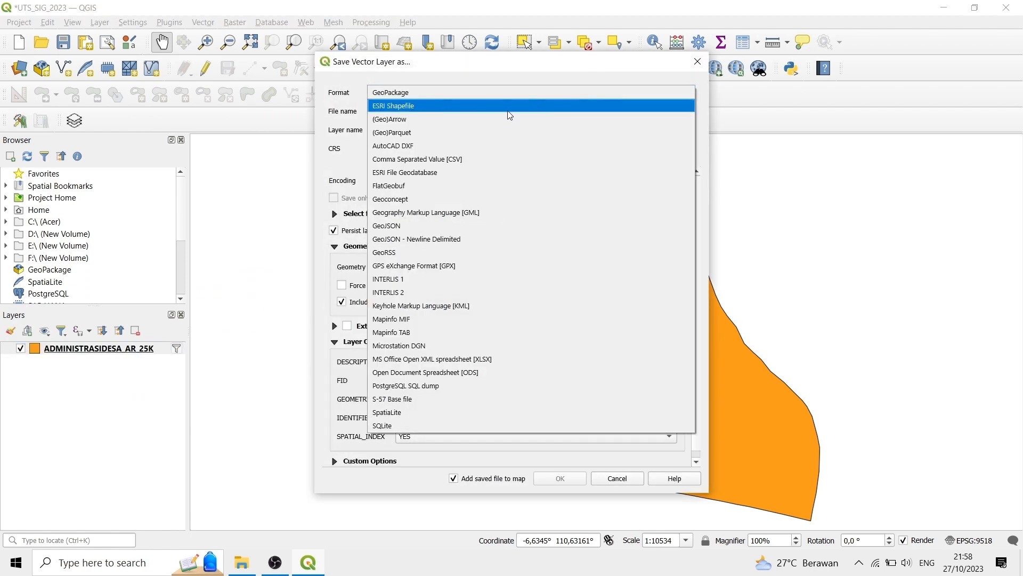
left_click(483, 107)
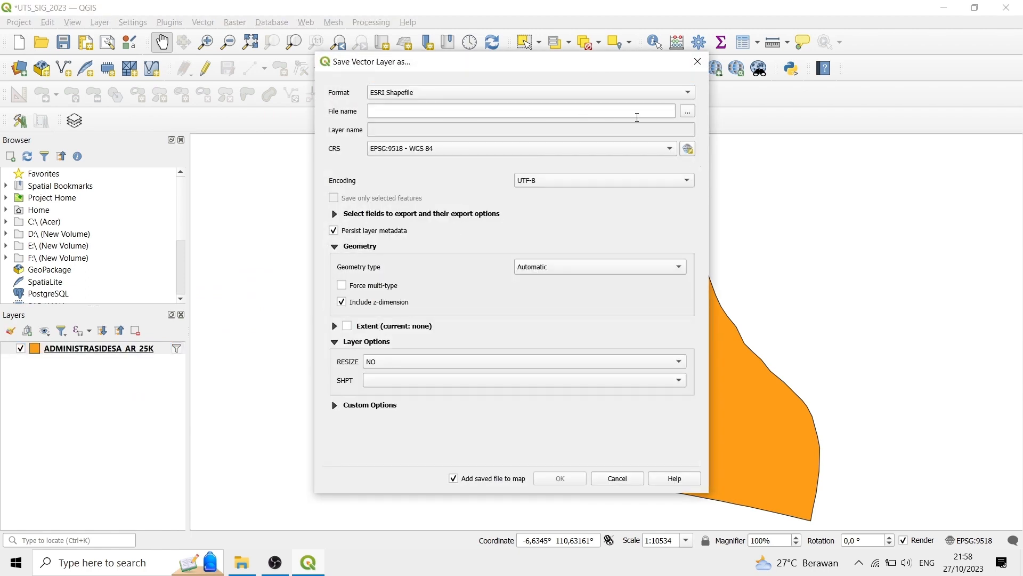
left_click(687, 111)
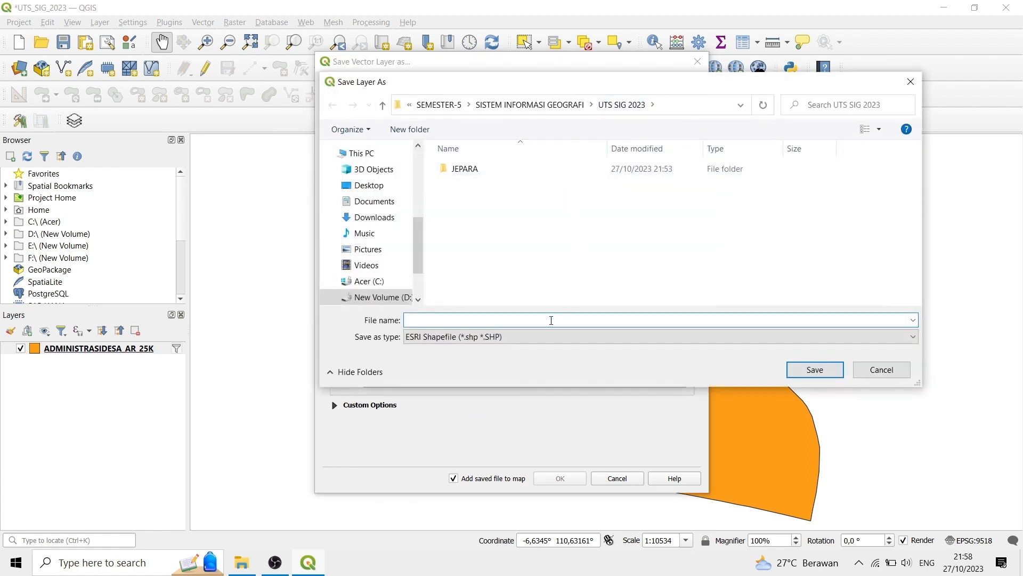
type("Desa_Semat_AR")
left_click(833, 371)
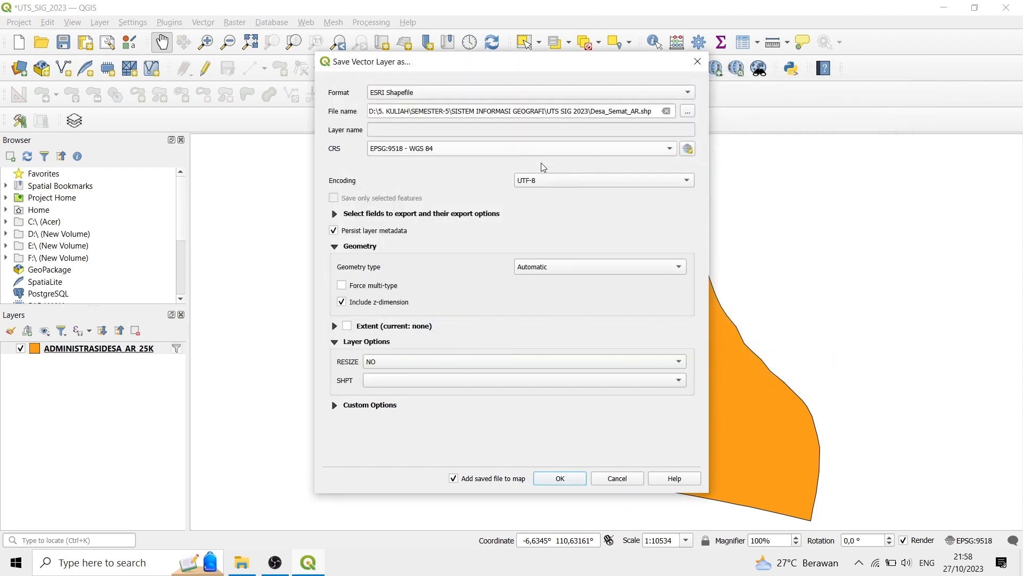
left_click(559, 478)
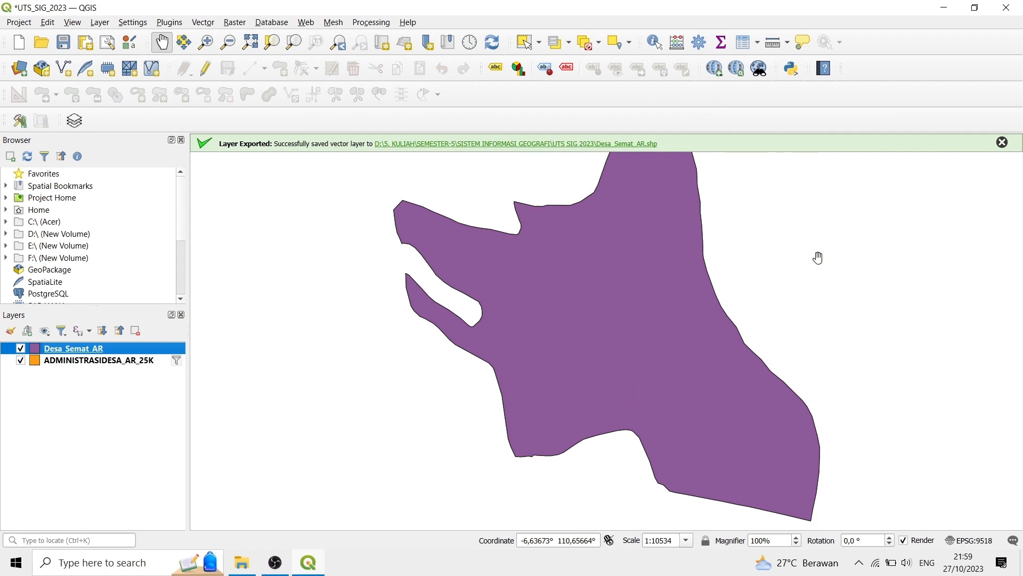
left_click(1002, 142)
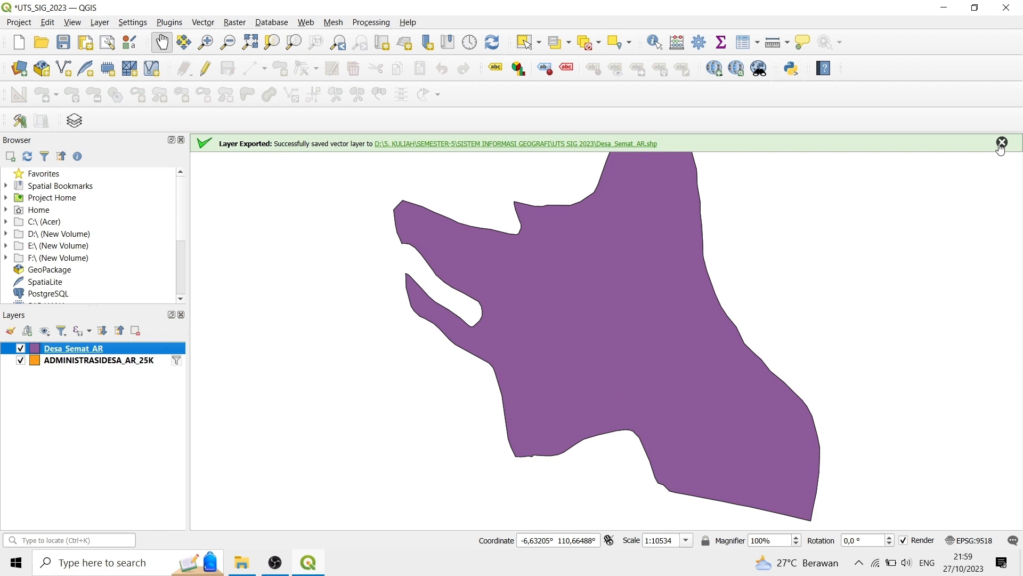
Step: Remove the ADMINISTRASIDESA_AR_25K layer from the project
left_click(163, 366)
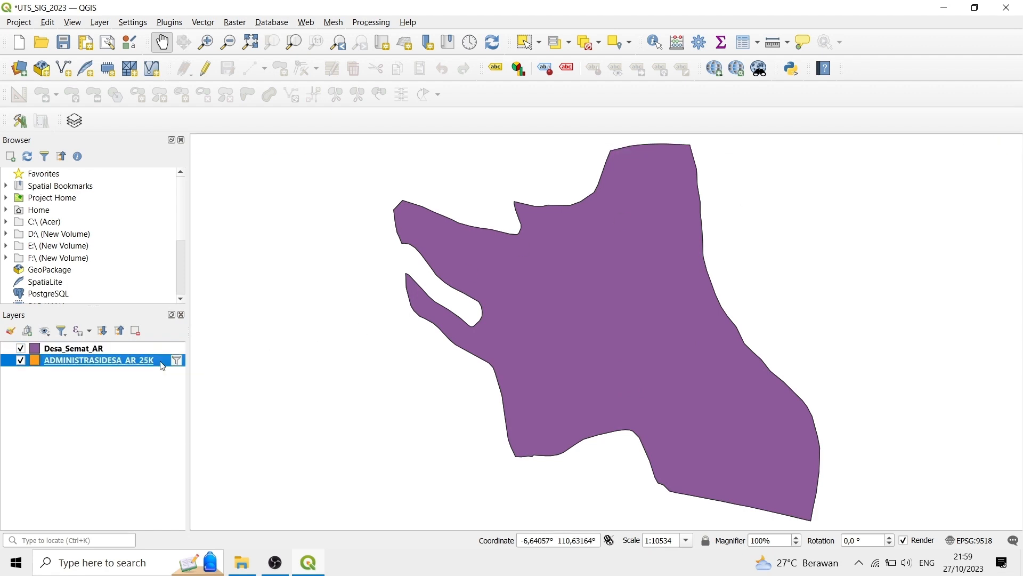
left_click(136, 330)
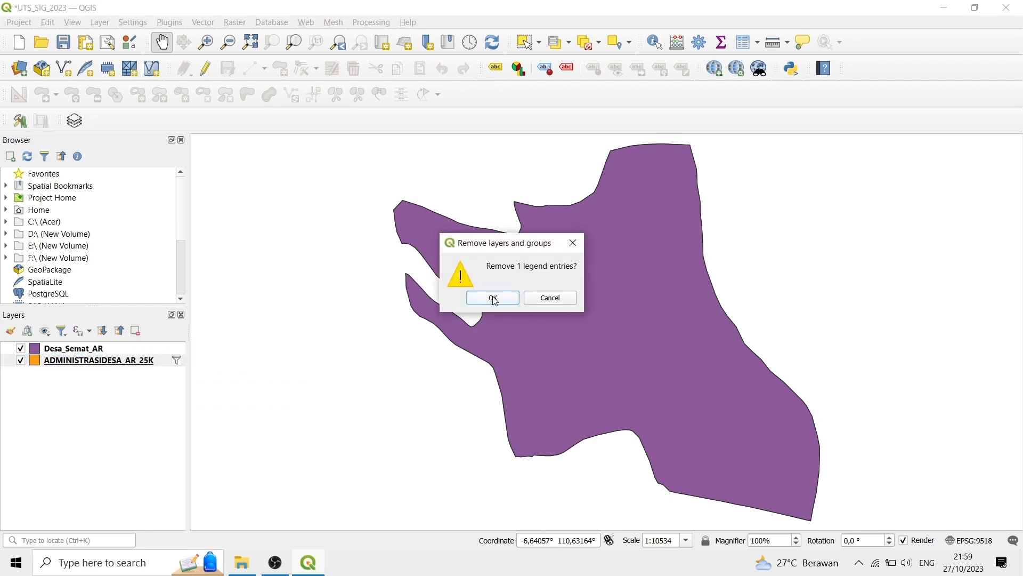
left_click(493, 298)
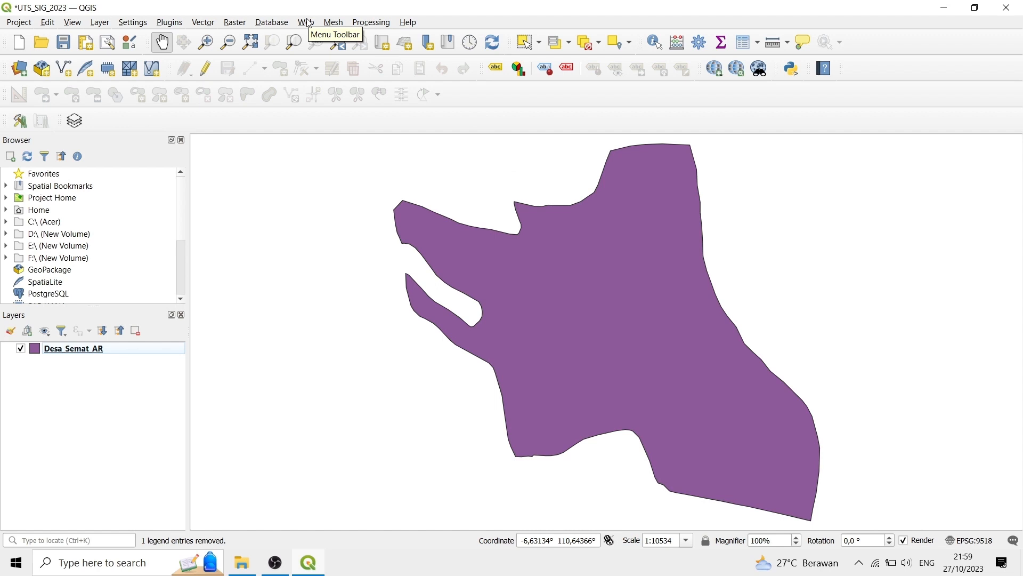
Step: Add the Google Road basemap from QuickMapServices to the map
left_click(309, 23)
mouse_move(403, 71)
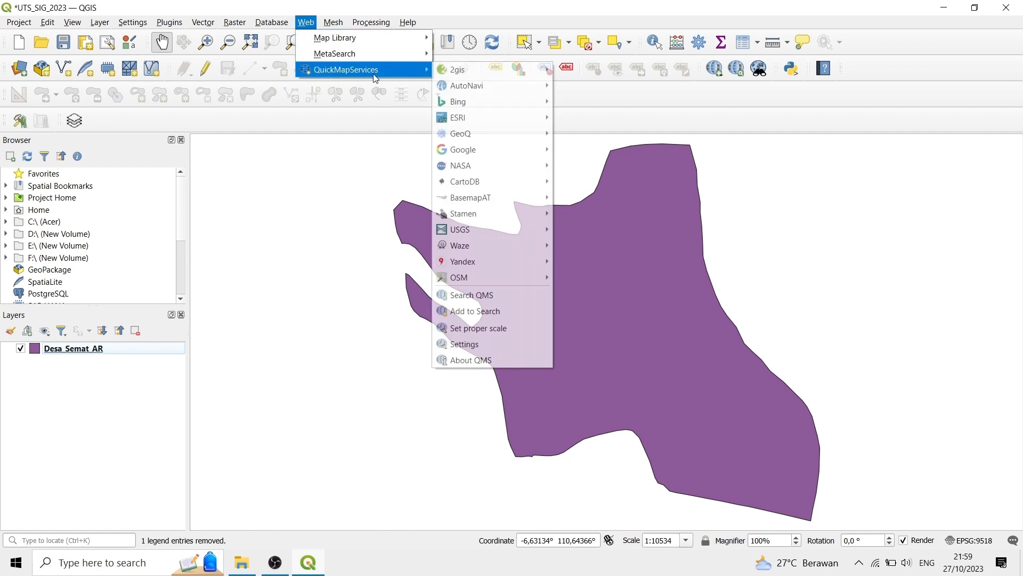
mouse_move(520, 147)
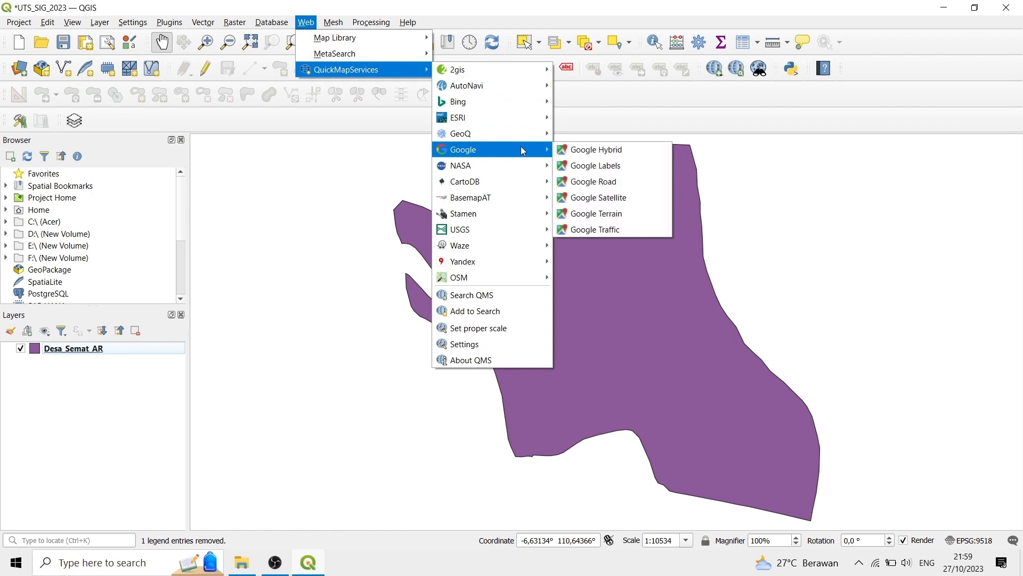
left_click(611, 181)
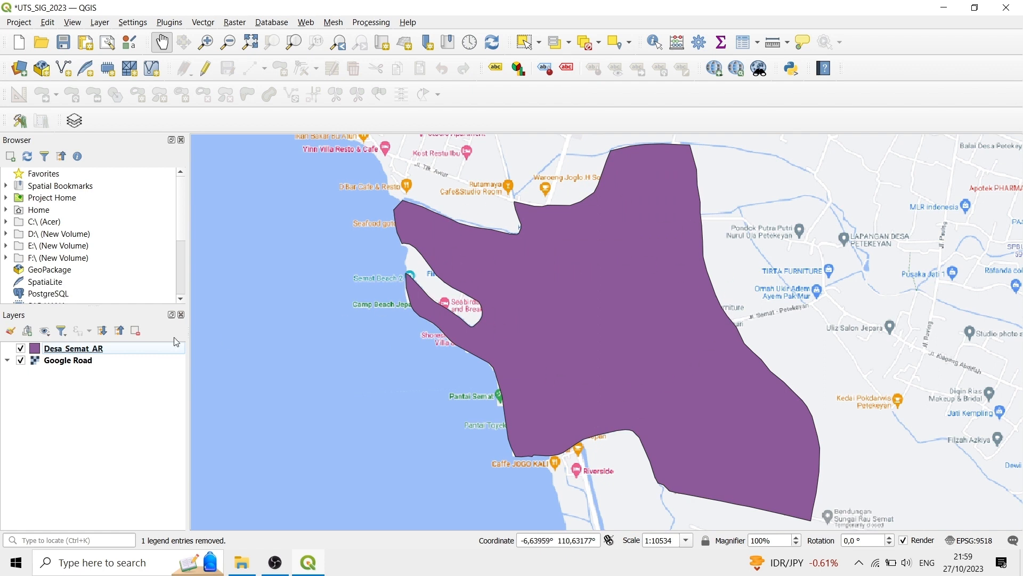
Step: Give the Desa_Semat_AR layer's simple fill symbol a transparent fill and a red stroke
left_click(93, 352)
right_click(93, 353)
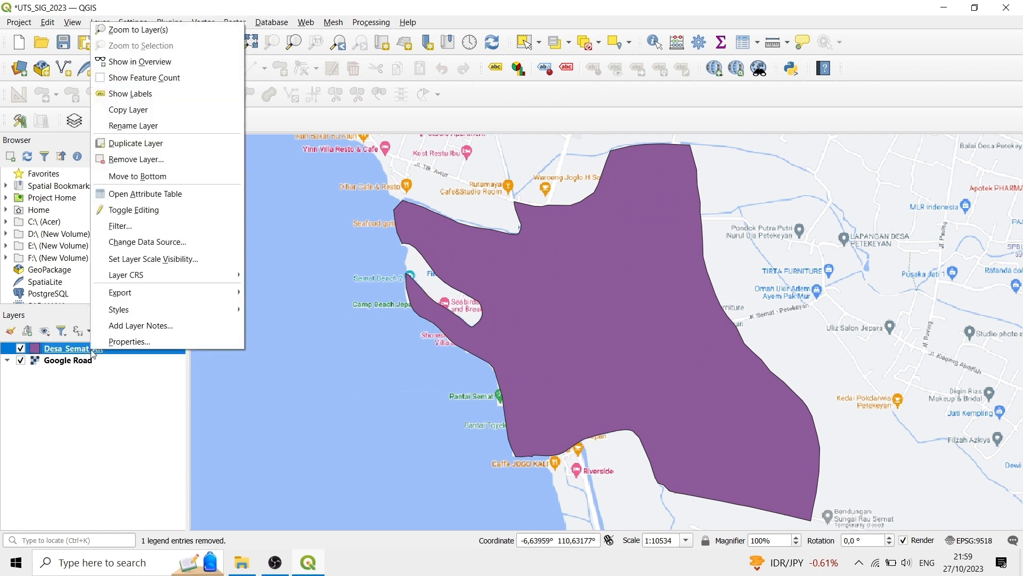
left_click(139, 336)
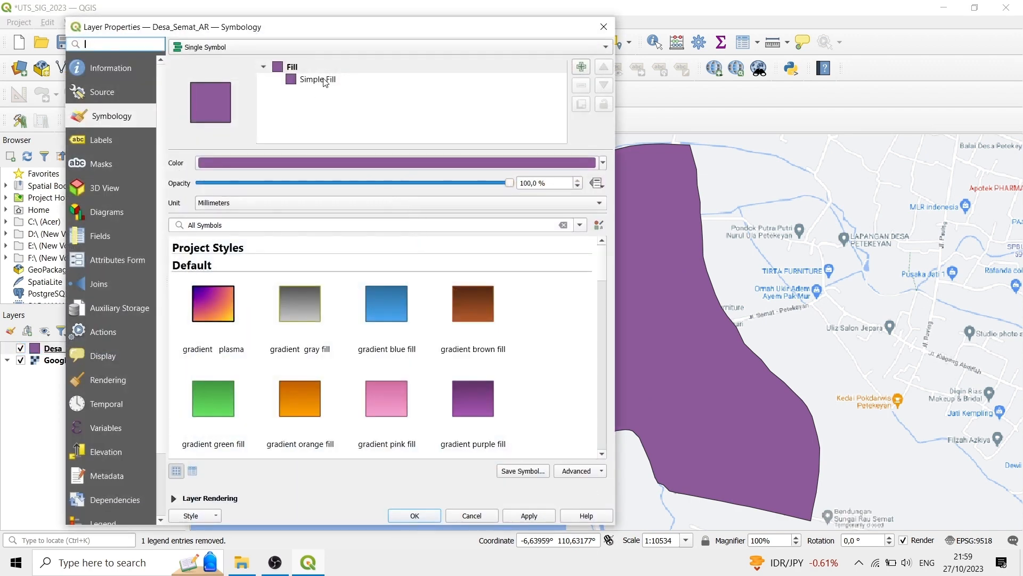
left_click(324, 80)
left_click(573, 187)
left_click(427, 204)
left_click(568, 273)
left_click(572, 230)
left_click_drag(469, 316, 513, 323)
left_click(543, 373)
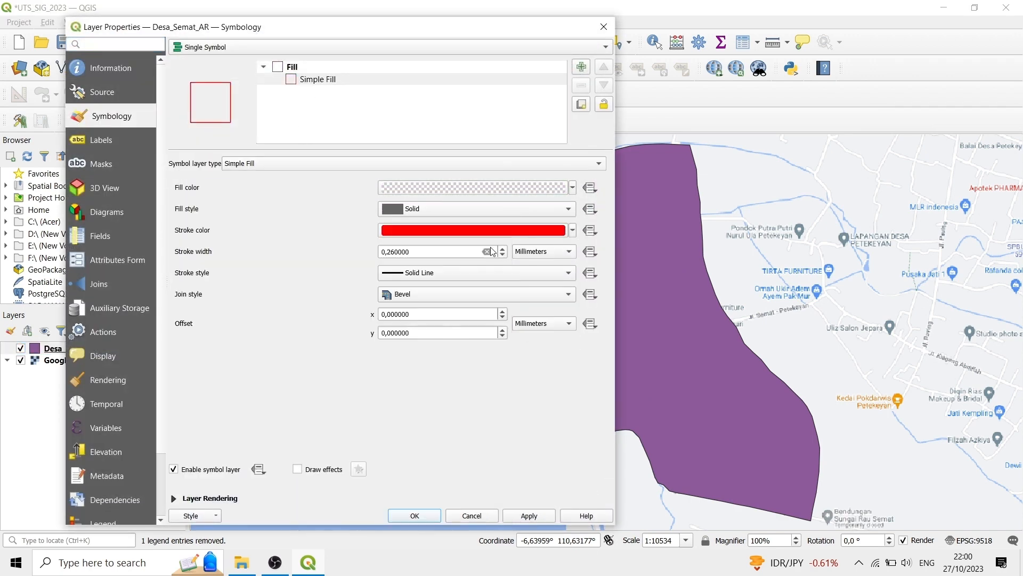
Step: Increase the stroke width of the Desa_Semat_AR outline and apply the symbology changes
left_click(503, 249)
left_click(503, 248)
left_click(503, 248)
left_click(503, 249)
left_click(504, 249)
left_click(528, 515)
left_click(414, 516)
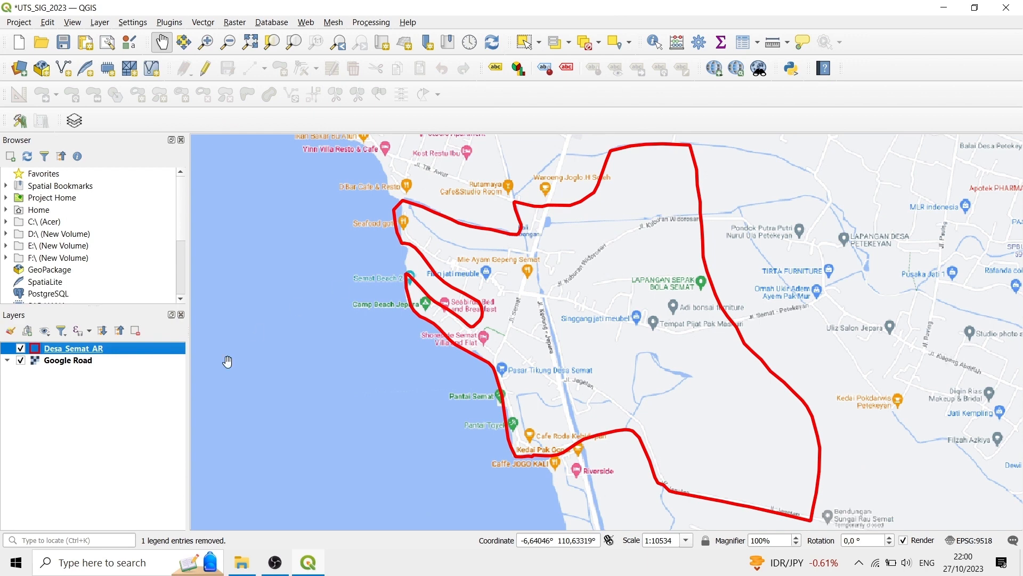
left_click(137, 418)
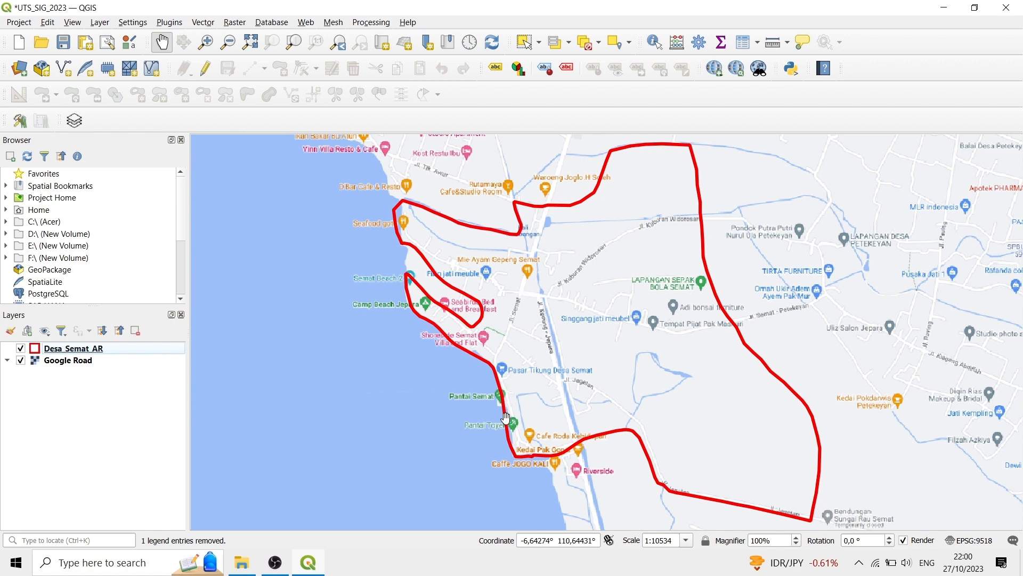
Step: Begin a new shapefile layer with the file name Jalan_Desa_LN in the UTS SIG 2023 folder
scroll(542, 298, "up", 2)
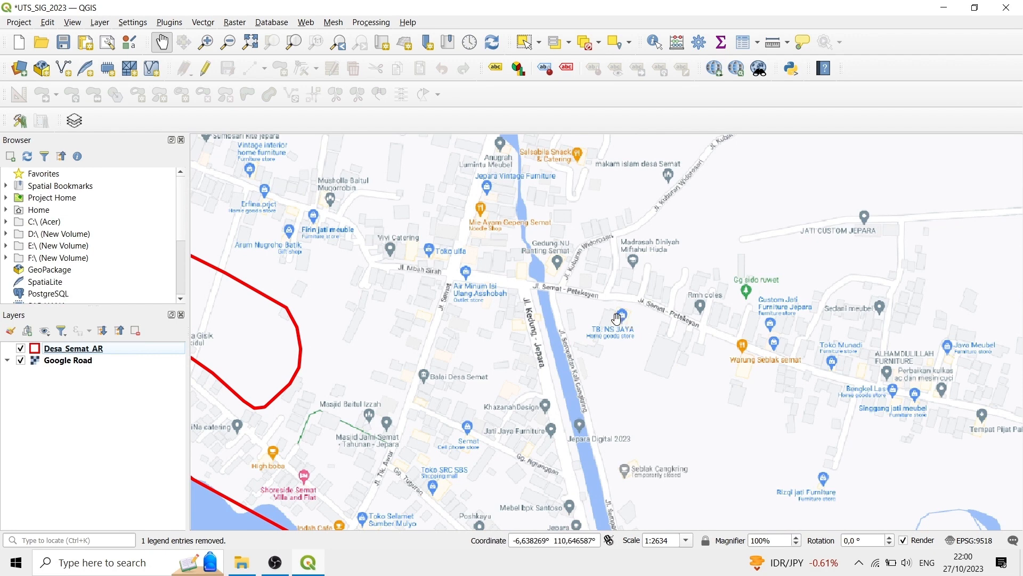
scroll(571, 321, "down", 1)
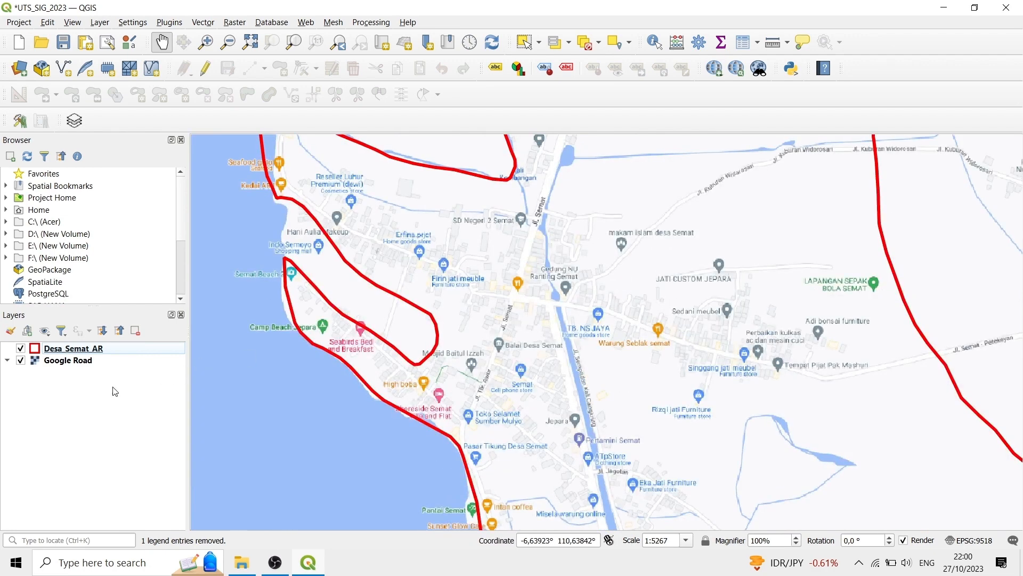
left_click(98, 24)
mouse_move(233, 58)
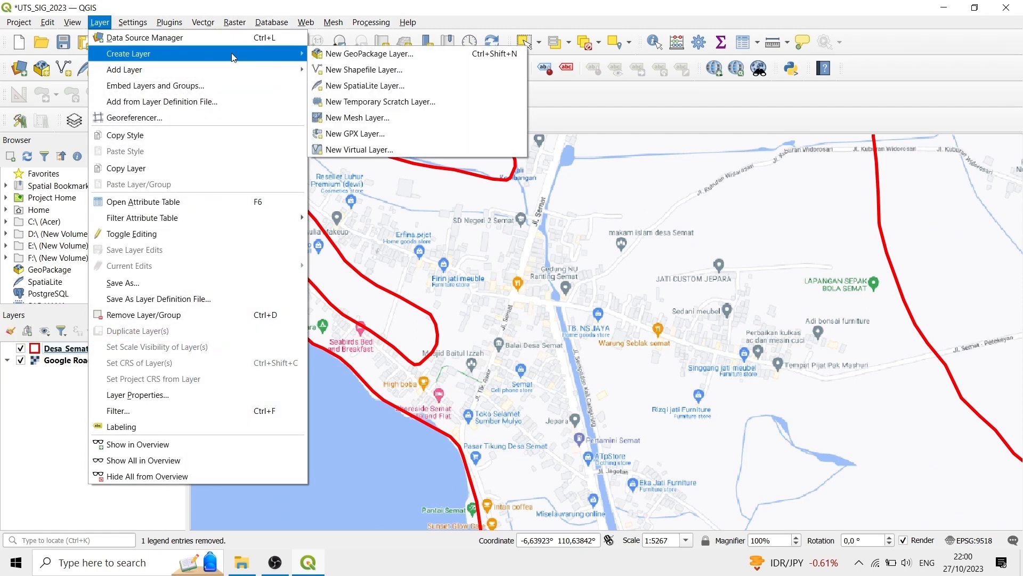
left_click(354, 71)
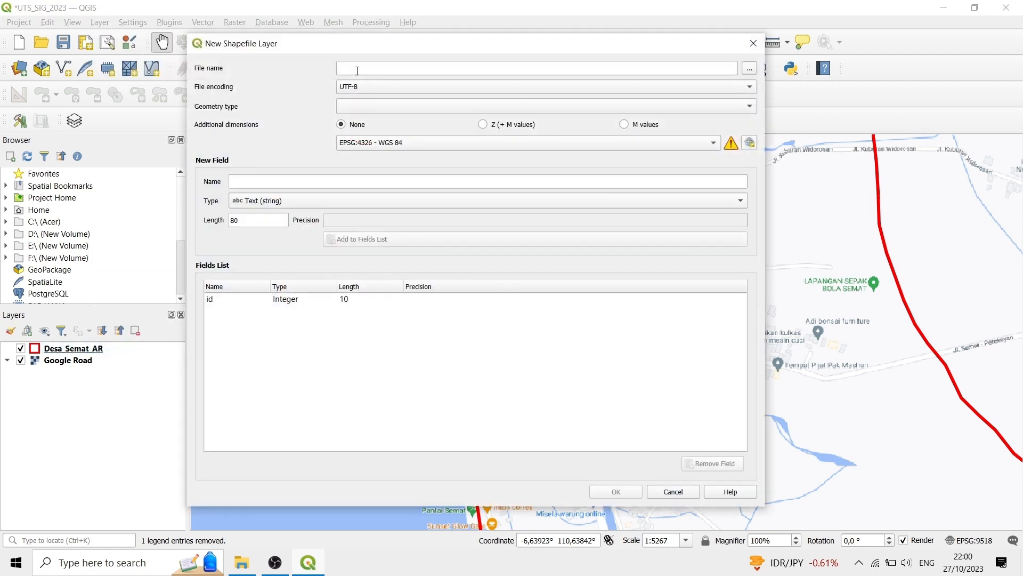
left_click(749, 69)
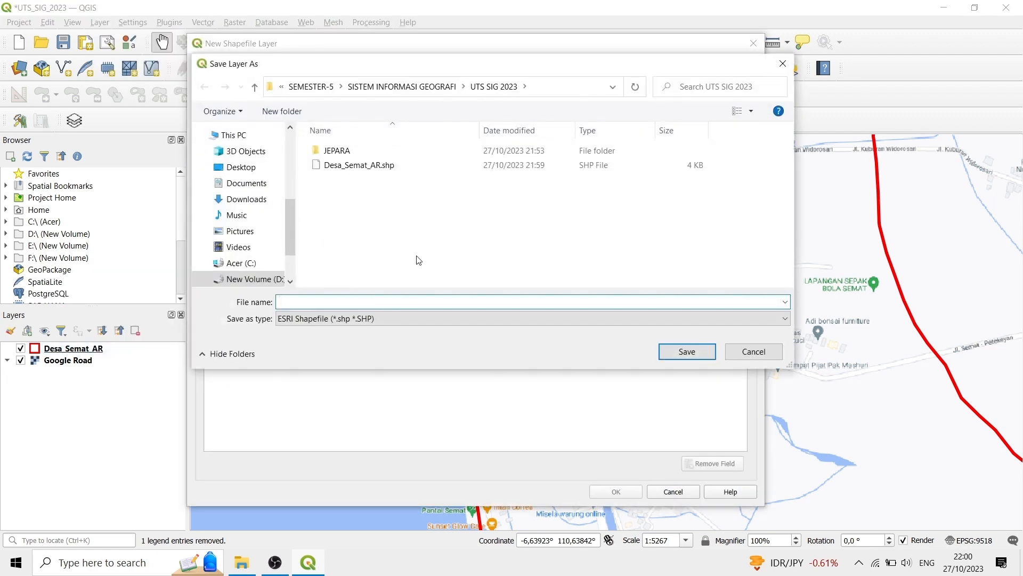
type("Jalan_Desa_")
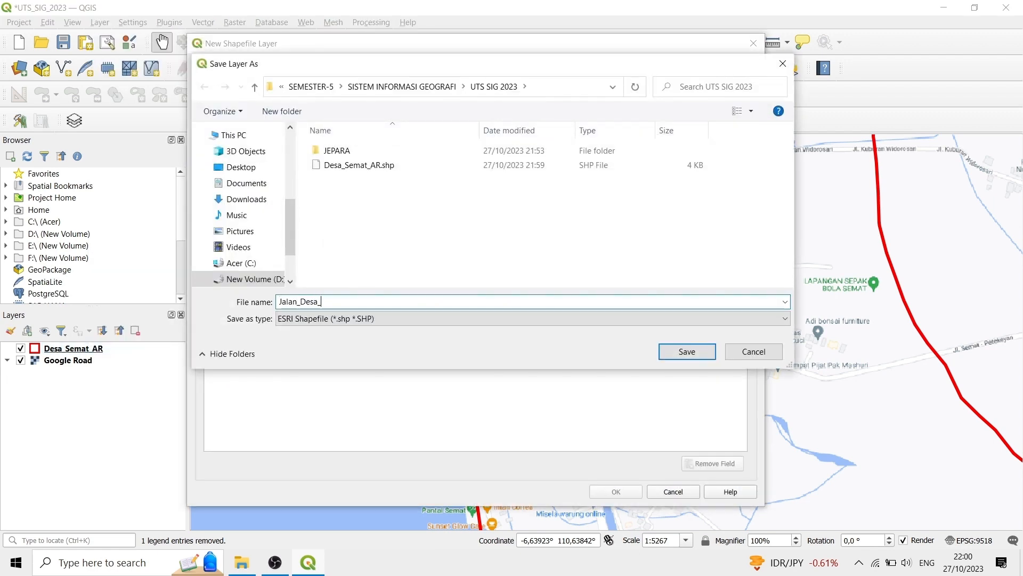
type("LN")
left_click(688, 353)
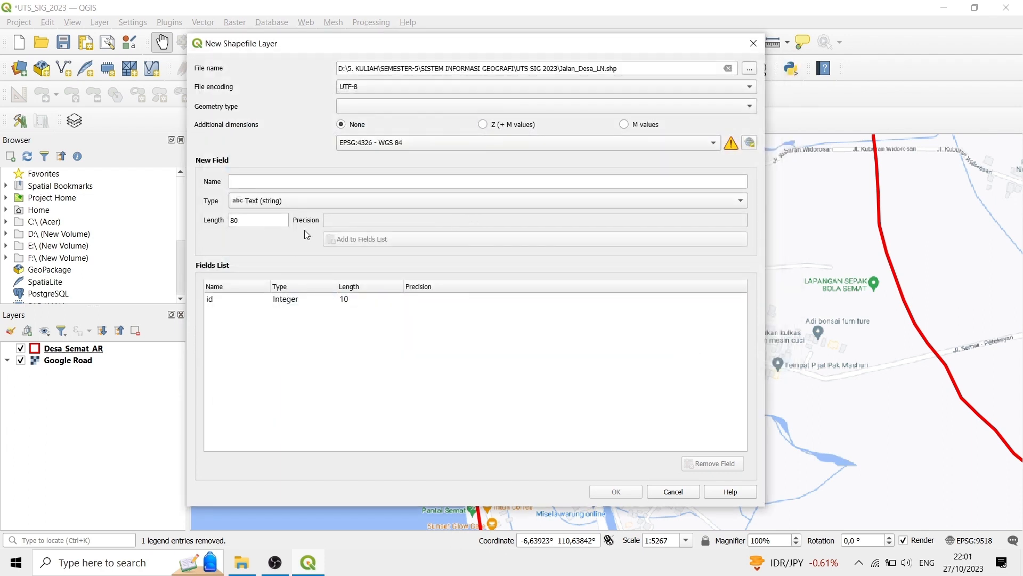
Step: Add a text field named Jalan_Desa with length 80 to the new shapefile's fields list
left_click(316, 180)
type("Jalan_Desa")
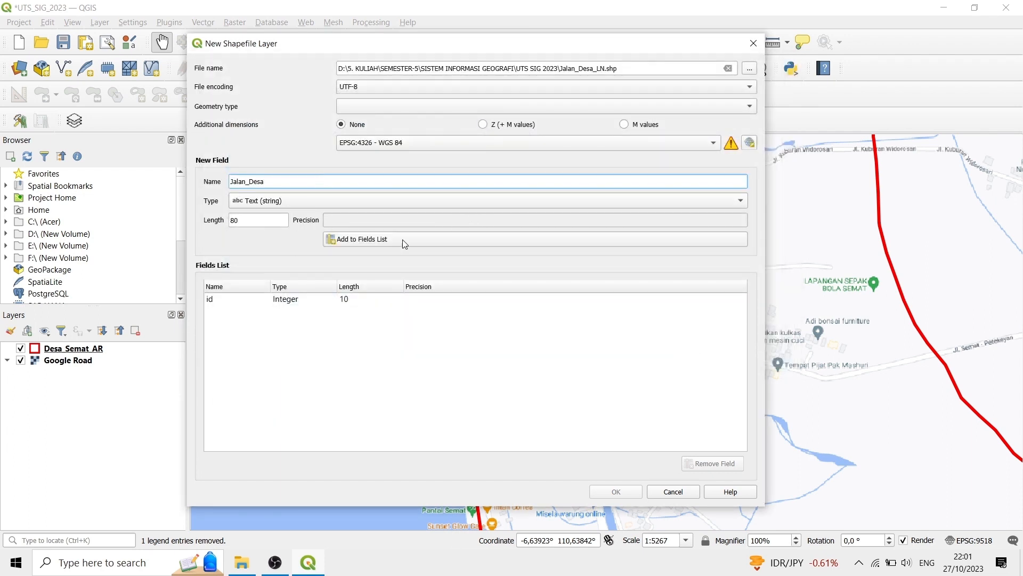
left_click(403, 240)
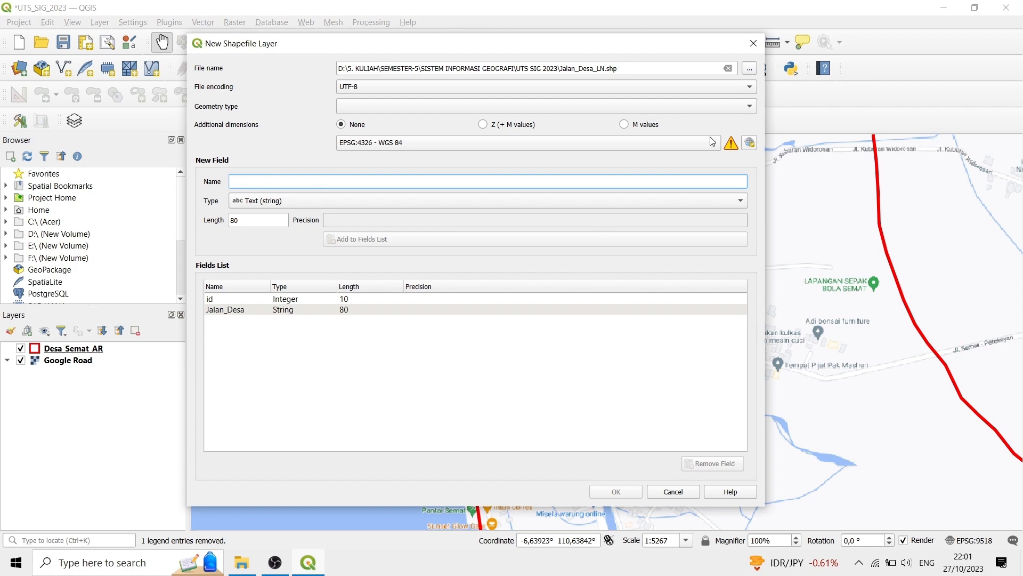
Step: Set the geometry type to LineString and the CRS to the project's EPSG:9518 - WGS 84, and create the layer
left_click(709, 106)
left_click(437, 146)
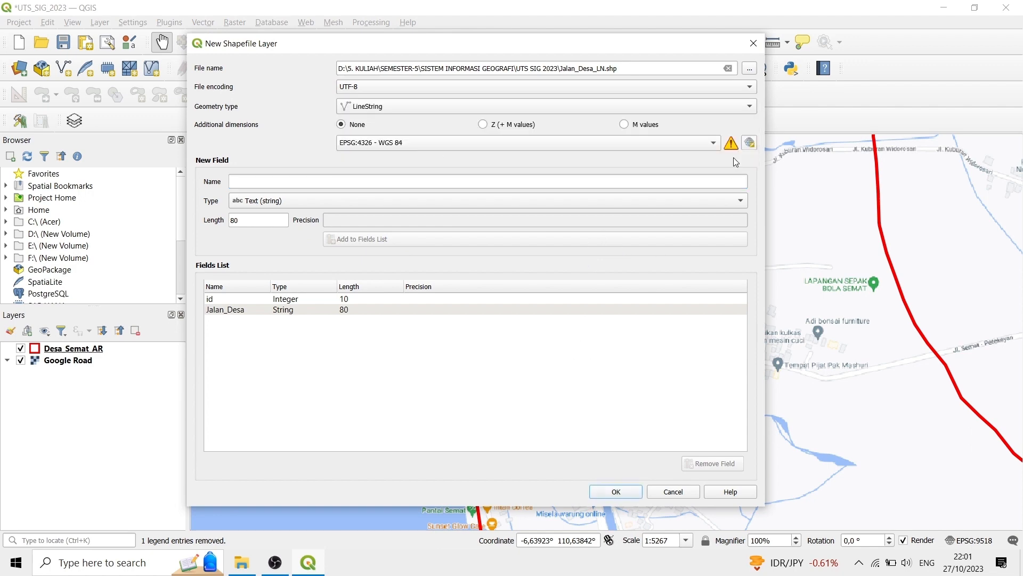
left_click(669, 142)
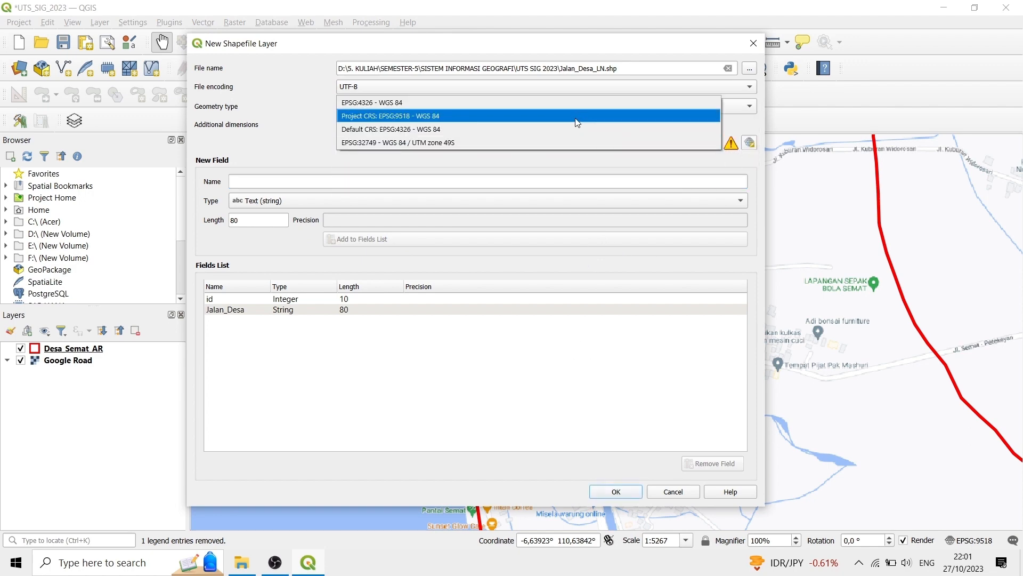
left_click(577, 115)
left_click(615, 491)
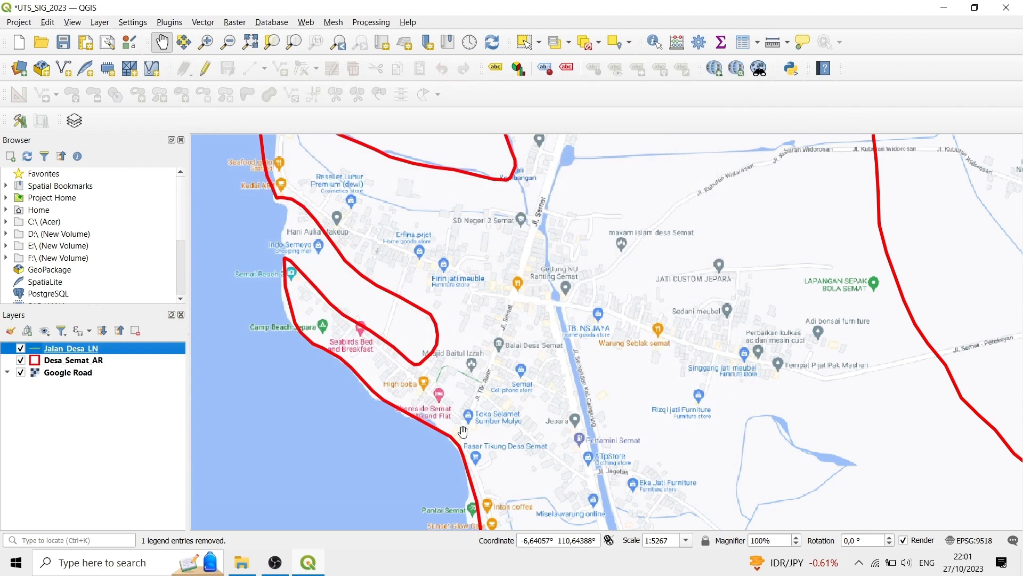
left_click(136, 431)
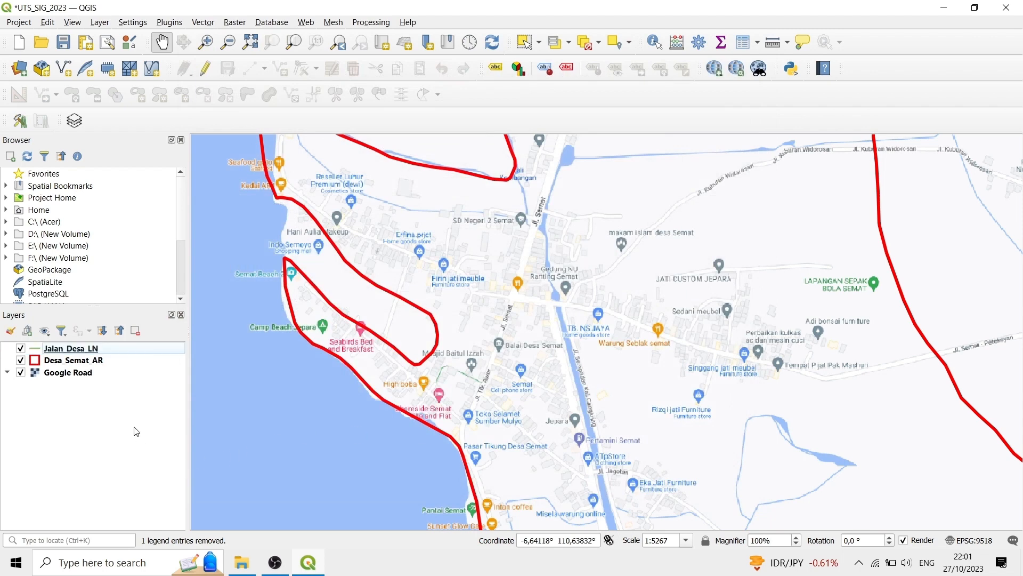
Step: Enable editing on the Jalan_Desa_LN layer and activate the Add Line Feature tool
left_click(134, 350)
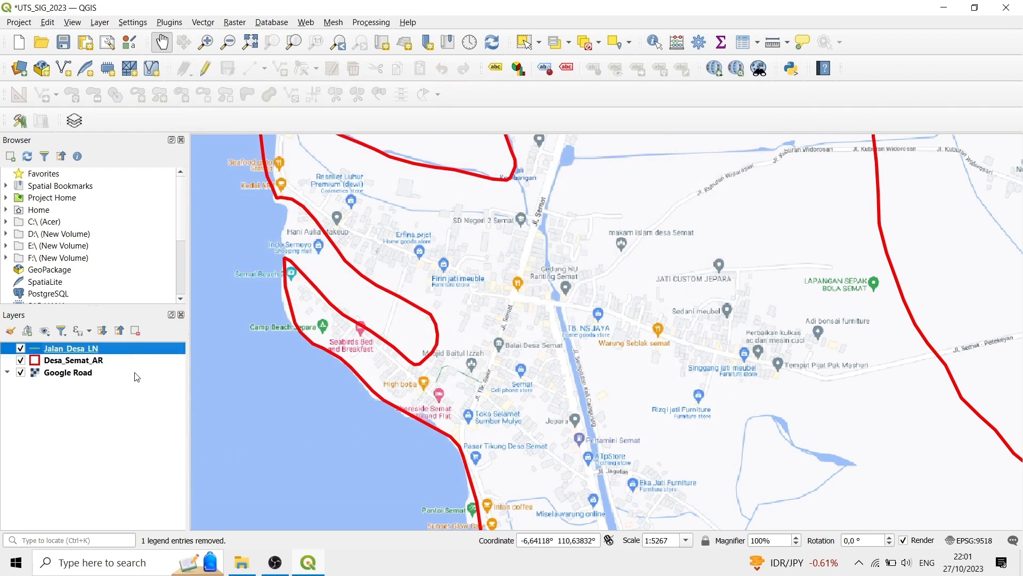
scroll(528, 301, "down", 1)
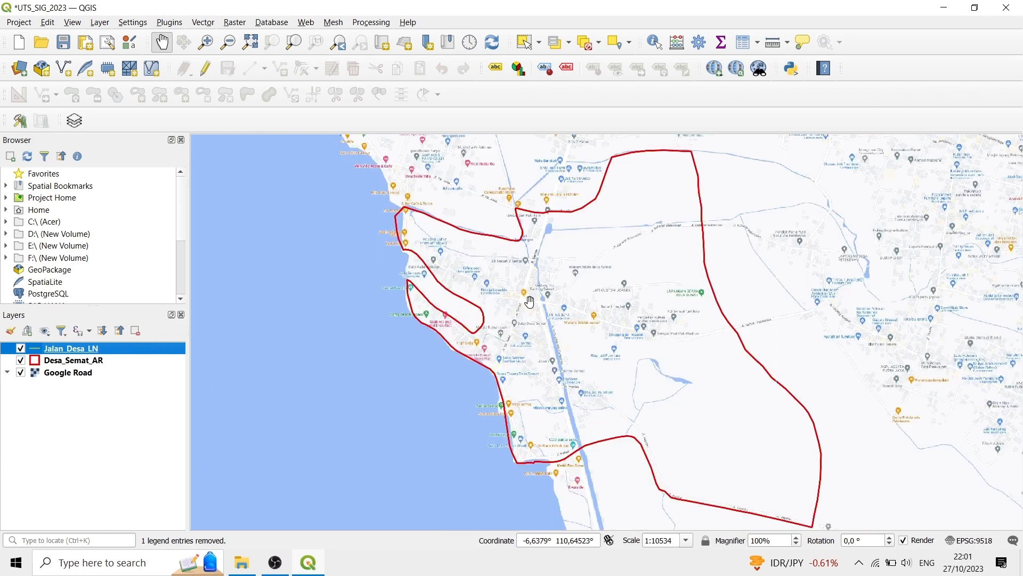
left_click(211, 70)
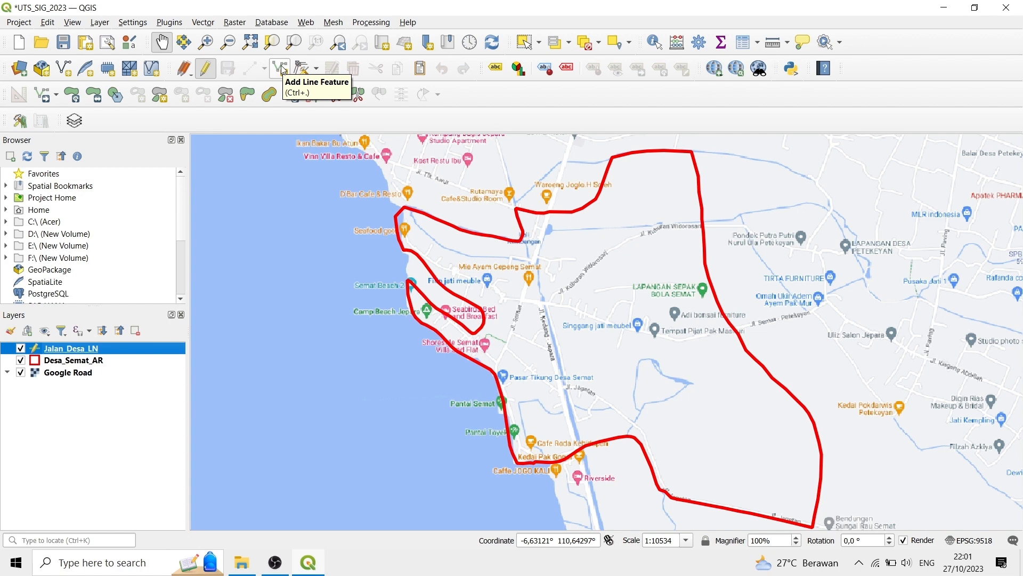
left_click(281, 69)
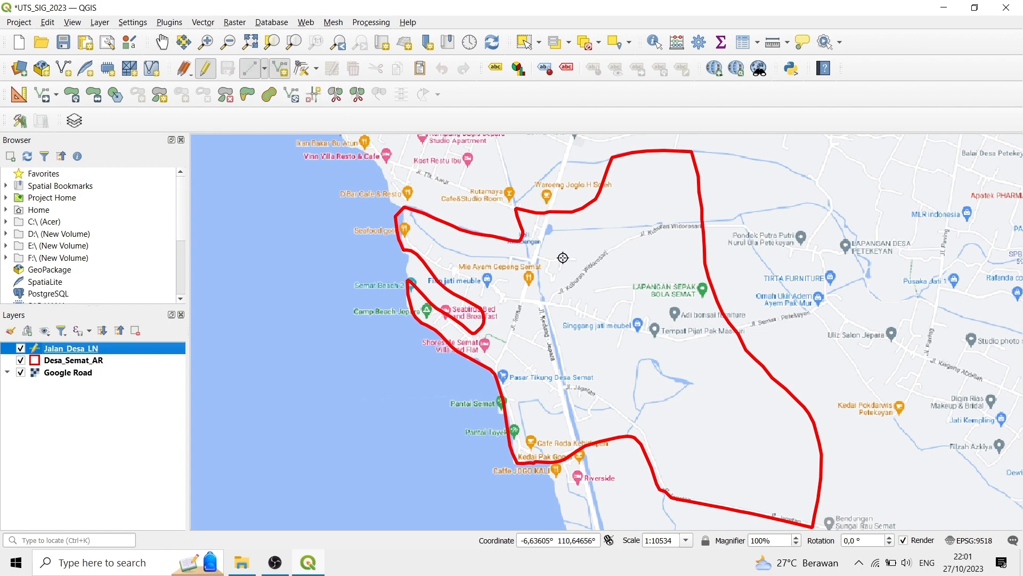
Step: Examine the roads in the village and locate where Jl. Semat meets the northern boundary near Villa abu abu
scroll(542, 268, "up", 1)
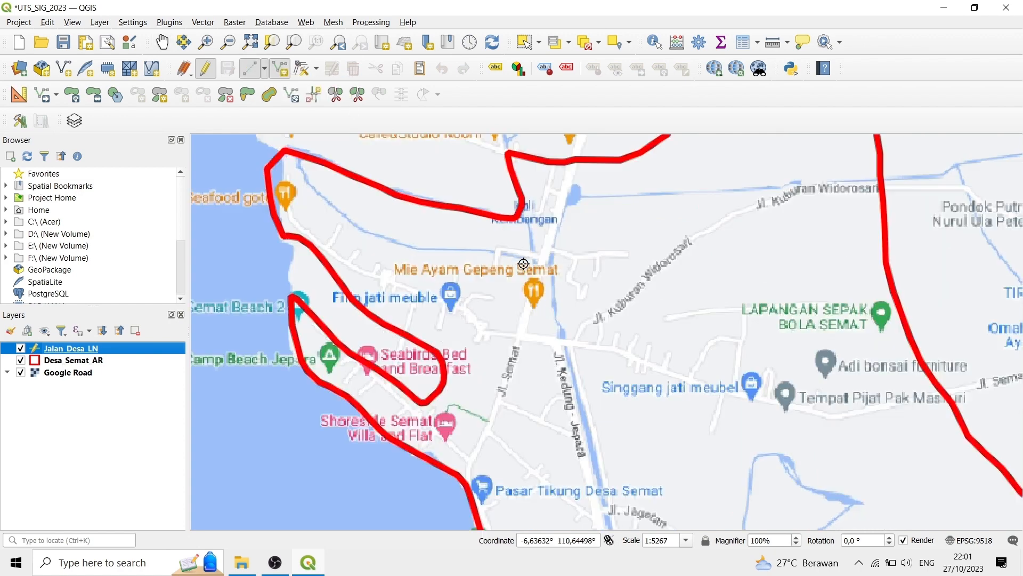
scroll(556, 323, "down", 1)
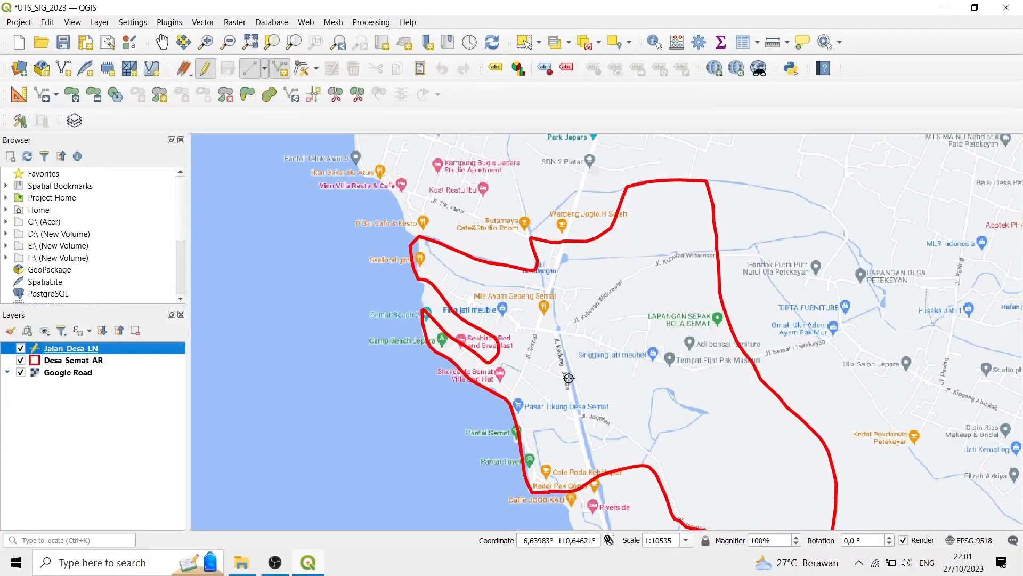
scroll(585, 438, "up", 1)
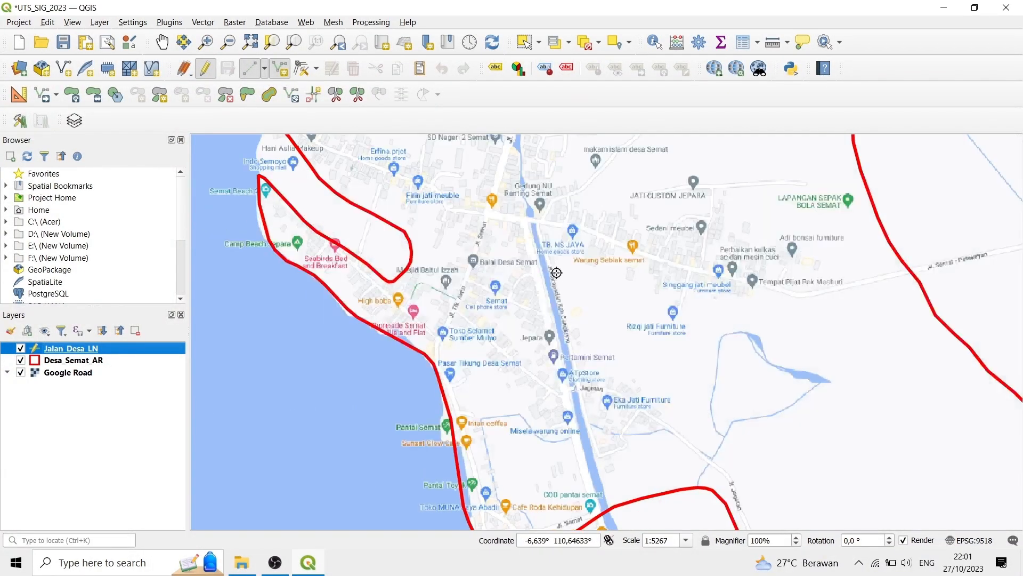
scroll(551, 301, "up", 2)
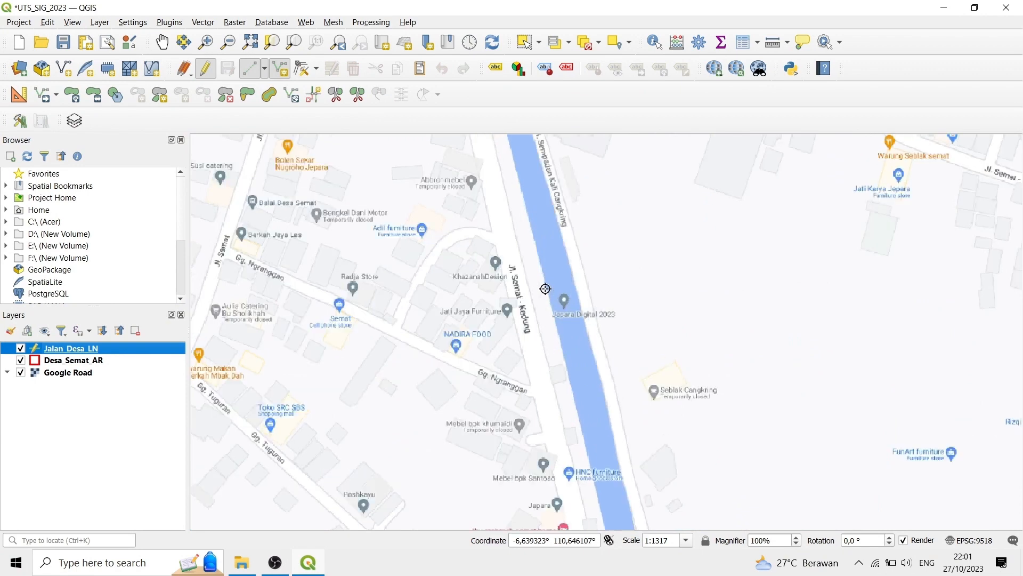
scroll(522, 331, "down", 3)
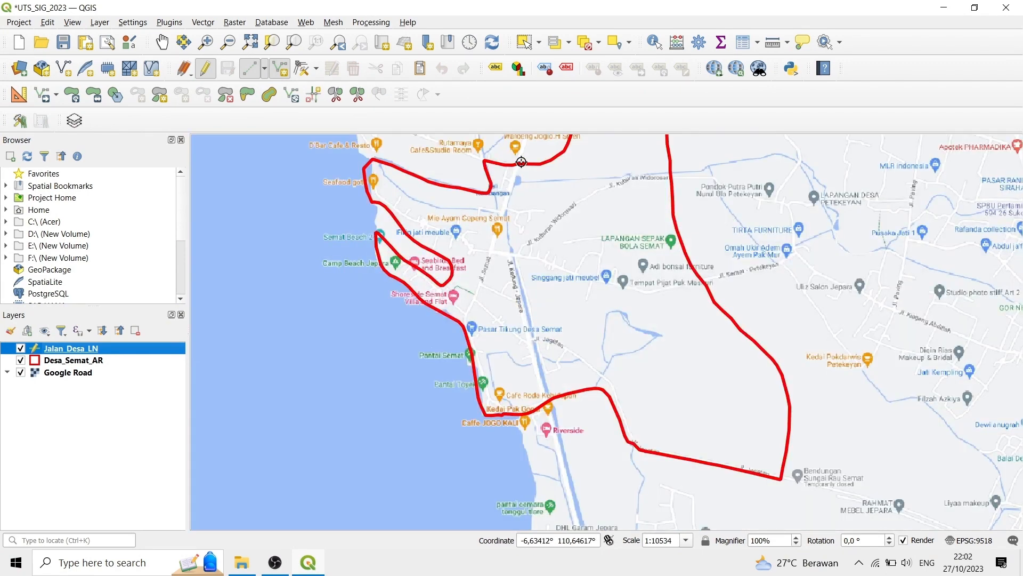
scroll(518, 156, "up", 2)
scroll(518, 156, "up", 3)
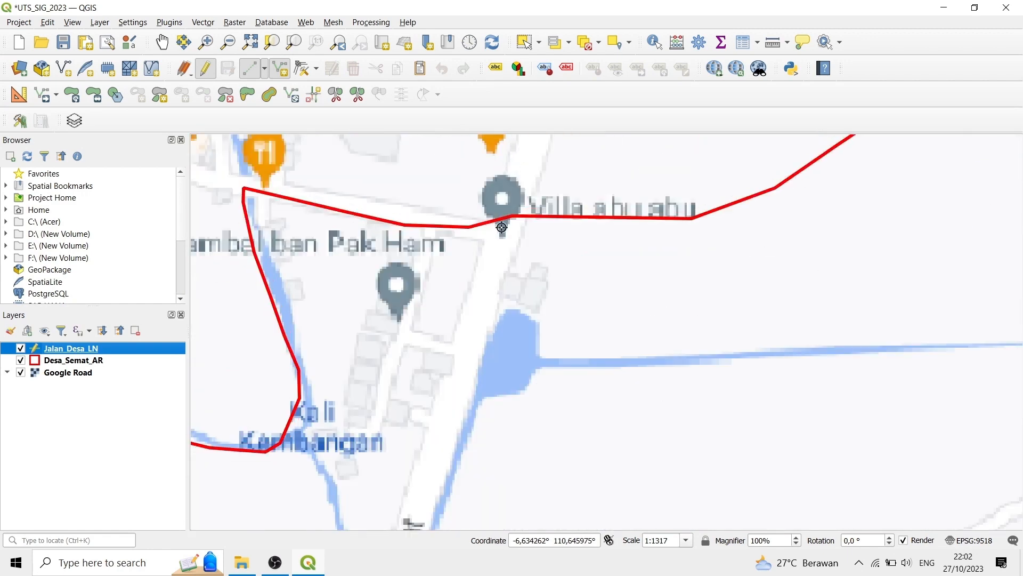
scroll(520, 209, "up", 1)
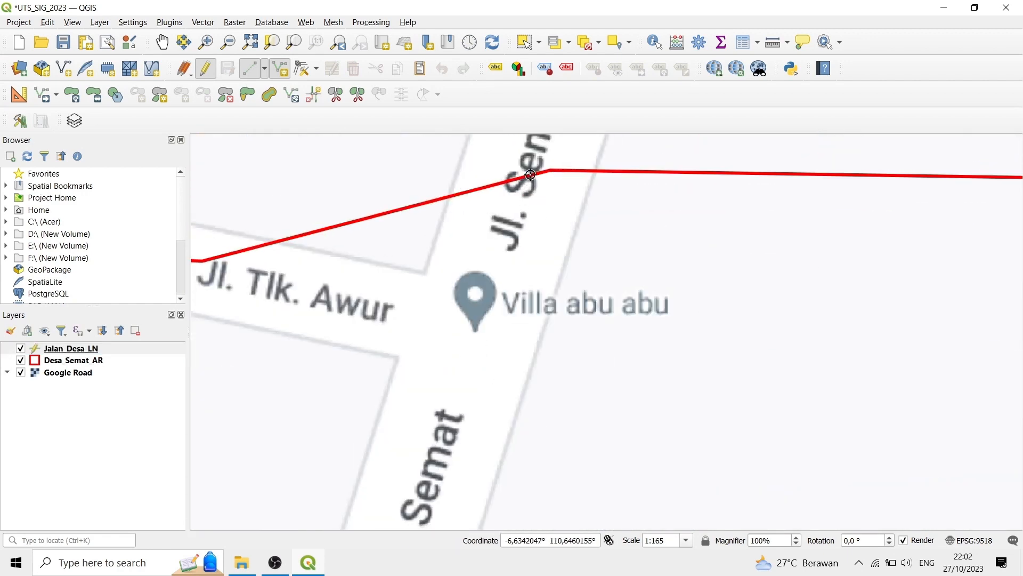
Step: Trace the first road line from the northern boundary near Villa abu abu south along Jl. Semat, turning east at the Jl. Mbah Sirah junction
scroll(531, 175, "down", 3)
scroll(465, 351, "up", 3)
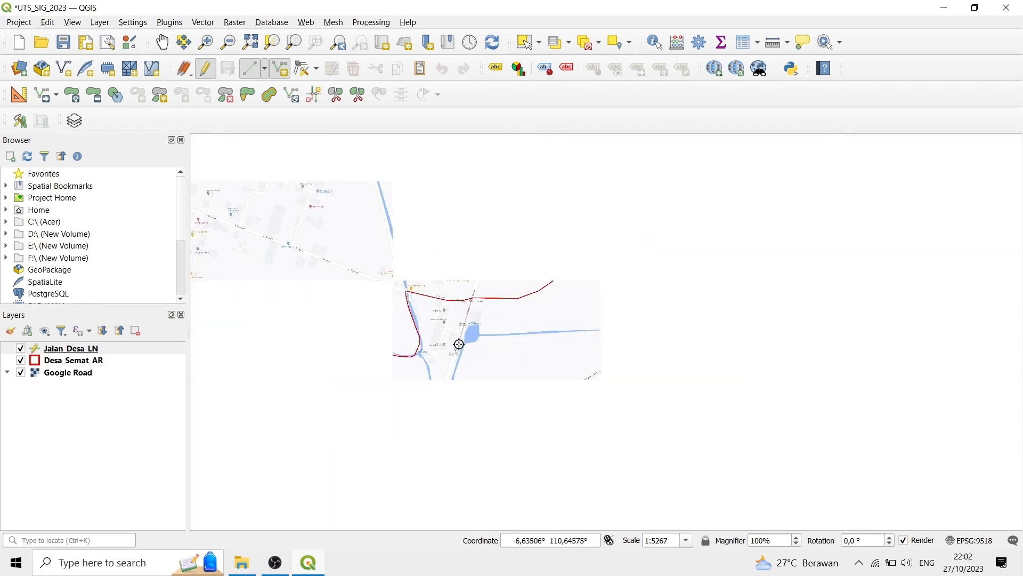
scroll(462, 331, "down", 3)
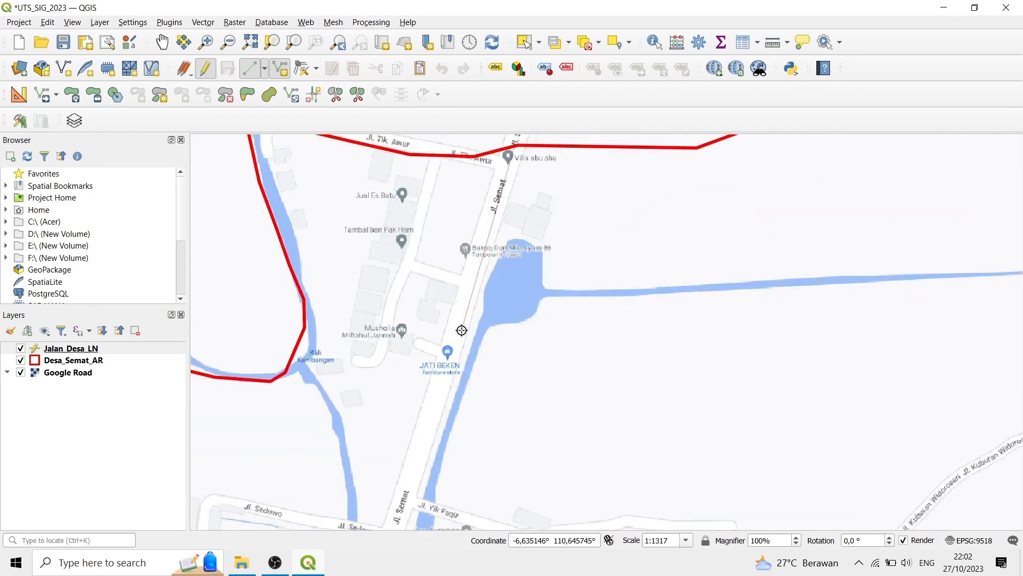
left_click(472, 275)
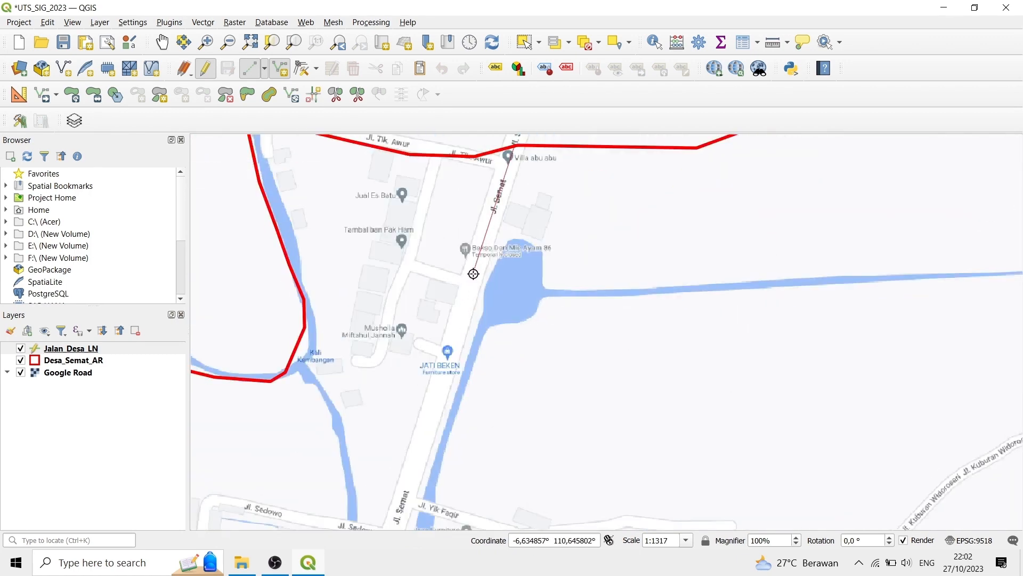
left_click(449, 348)
scroll(442, 330, "down", 2)
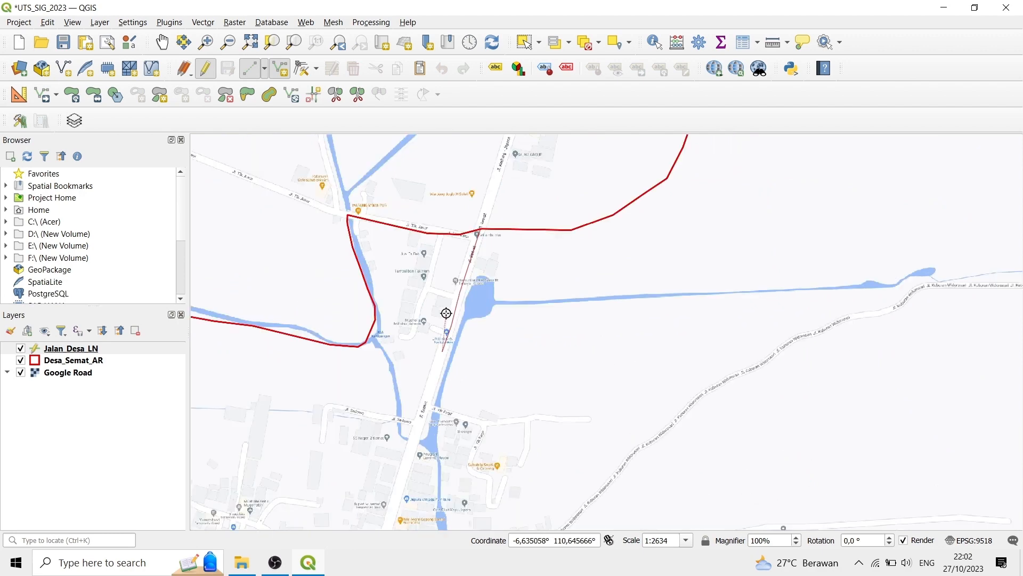
scroll(434, 377, "up", 3)
scroll(441, 323, "down", 3)
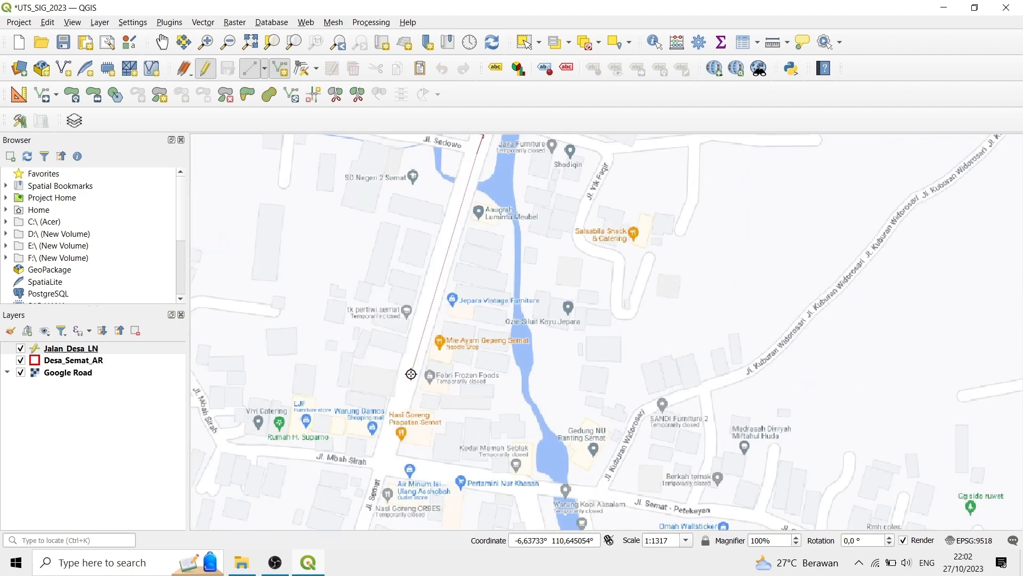
scroll(521, 509, "up", 2)
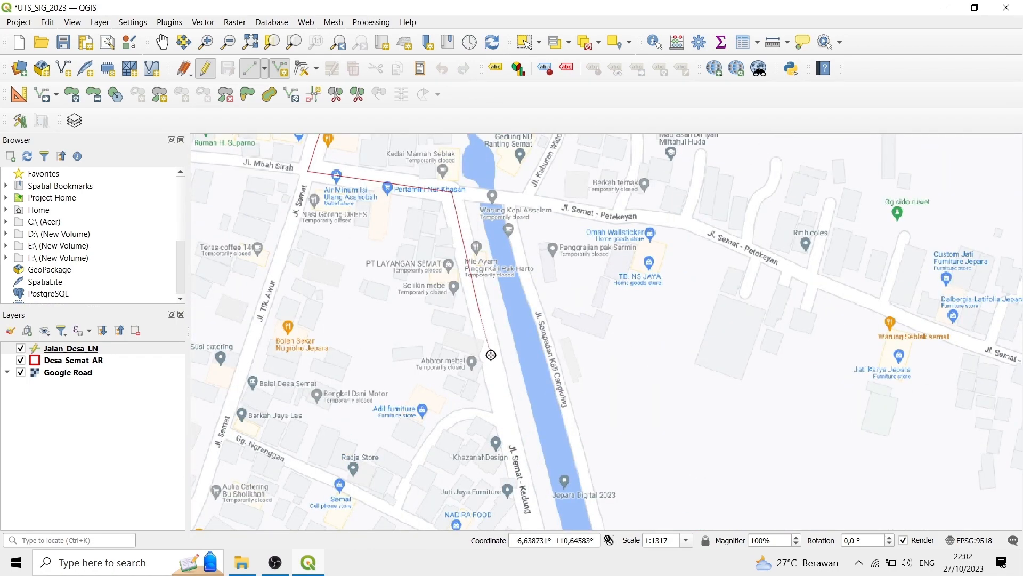
Step: Continue the line south along the road beside the river, past the Jl. Jagetan junction and Misela warung online
left_click(524, 486)
left_click_drag(524, 486, 482, 209)
left_click(533, 413)
scroll(547, 475, "down", 2)
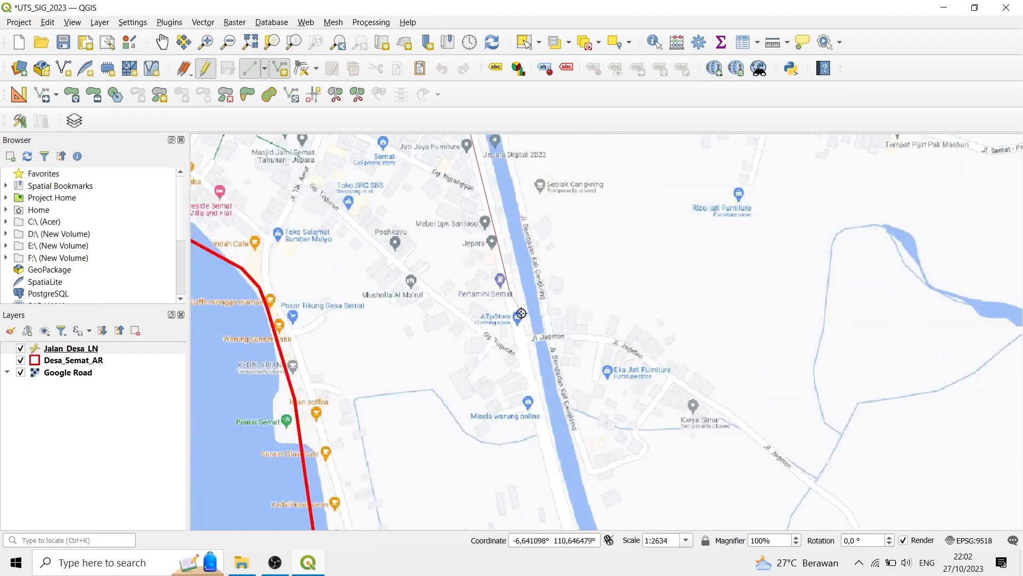
scroll(530, 358, "up", 2)
left_click(545, 436)
scroll(496, 213, "down", 1)
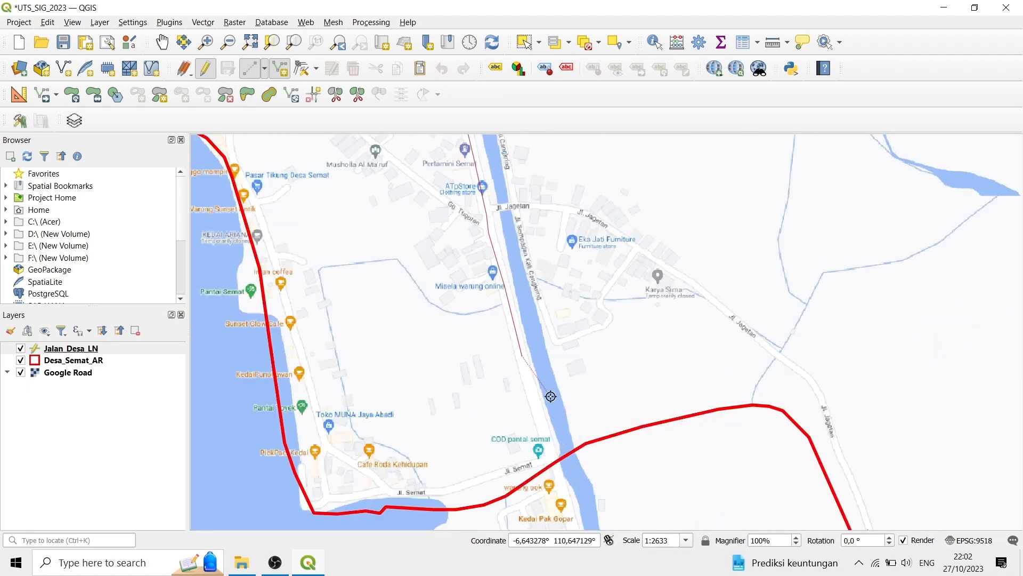
Step: Extend the line down Jl. Kedung - Jepara to the southern village boundary near Warkop and finish it
scroll(550, 397, "up", 2)
left_click(525, 500)
scroll(453, 202, "down", 2)
scroll(481, 312, "up", 3)
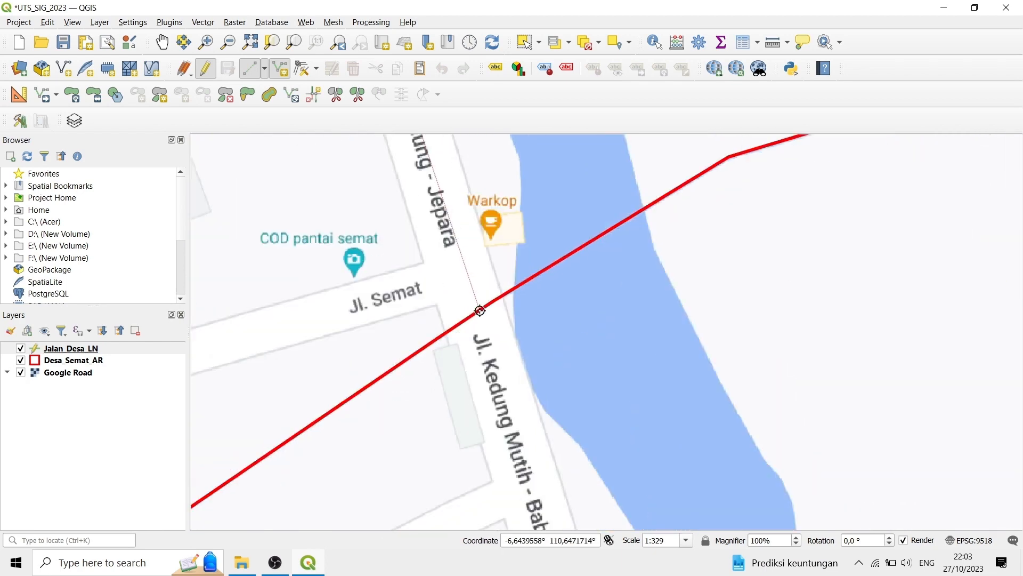
left_click(480, 310)
right_click(480, 311)
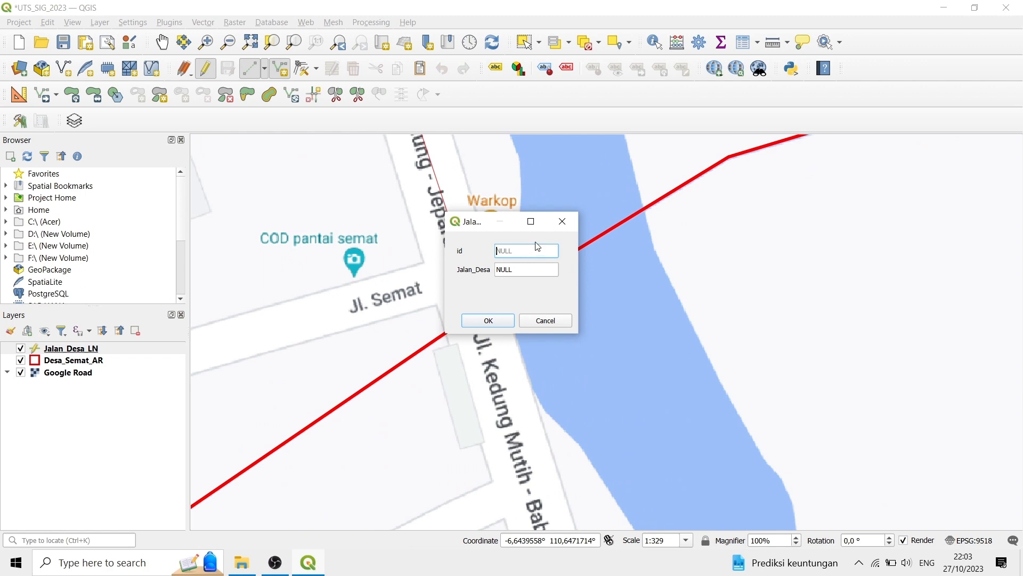
Step: Give the new road id 1 and Jalan_Desa "Jl. Kedung-Jepara", and accept the attributes
type("1")
left_click(519, 270)
type("J")
type("l. Kedung-Jepara")
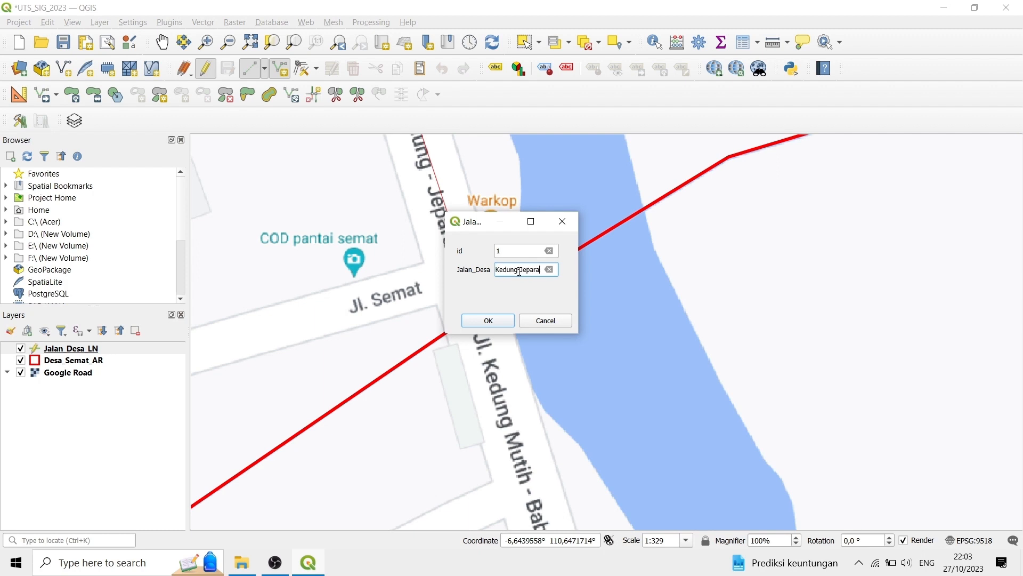
left_click(502, 320)
Step: Start a road line at the Jl. Semat and Jl. Mbah Sirah junction and trace it west along Jl. Mbah Sirah
scroll(549, 395, "down", 2)
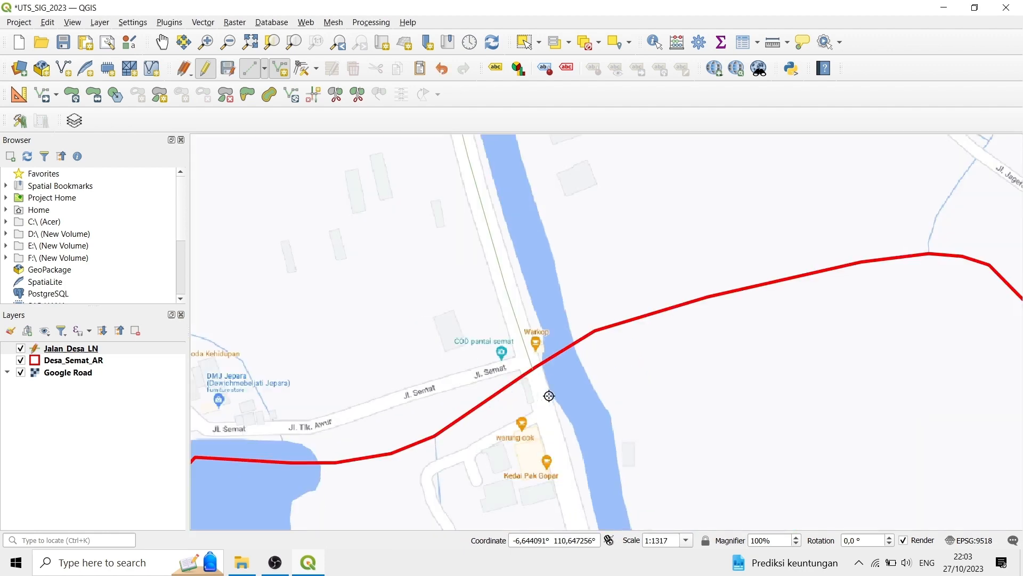
scroll(549, 396, "down", 3)
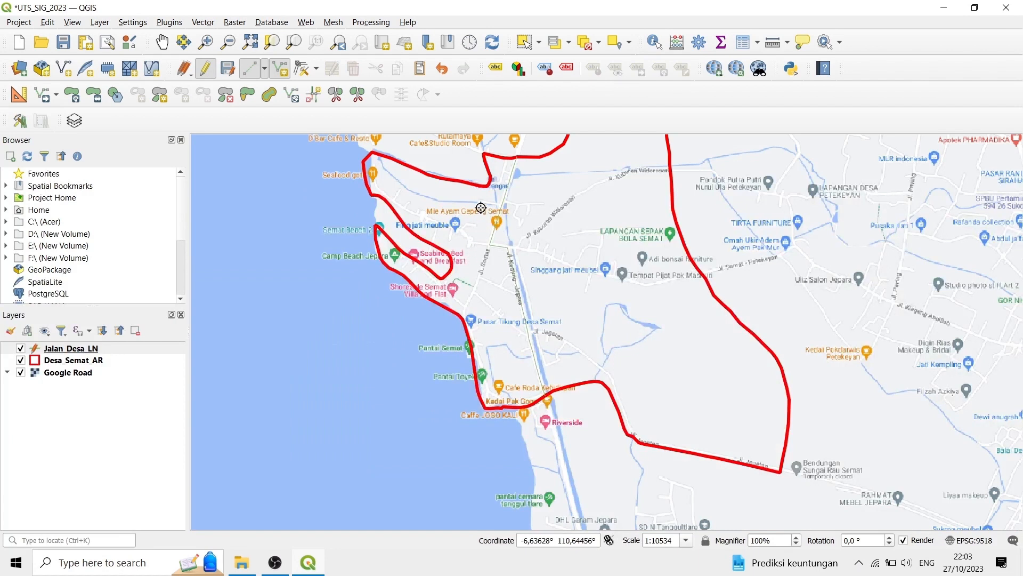
scroll(469, 223, "up", 2)
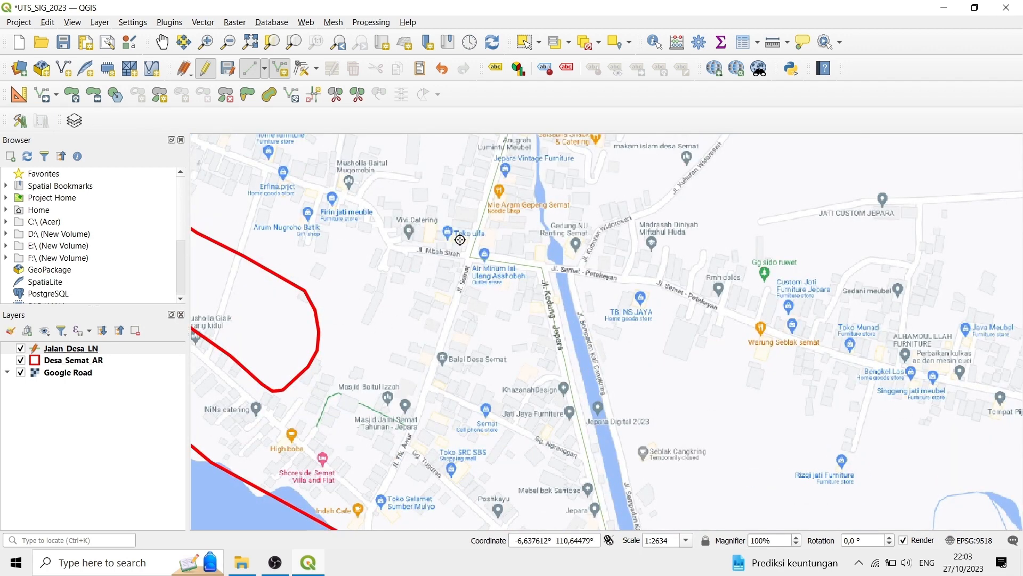
scroll(461, 239, "up", 1)
scroll(474, 272, "up", 4)
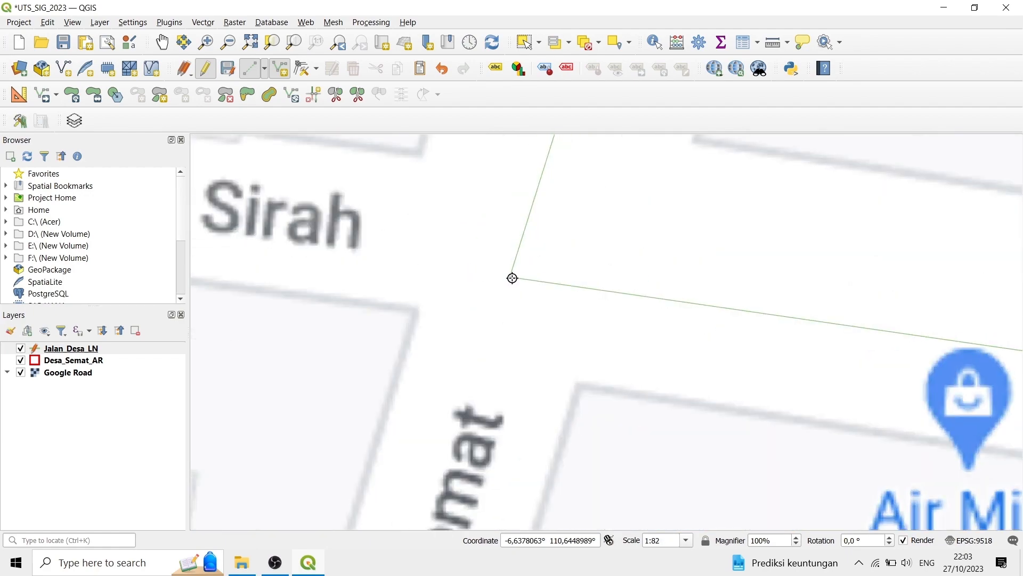
scroll(320, 292, "down", 4)
scroll(395, 317, "up", 3)
left_click(396, 316)
left_click(297, 206)
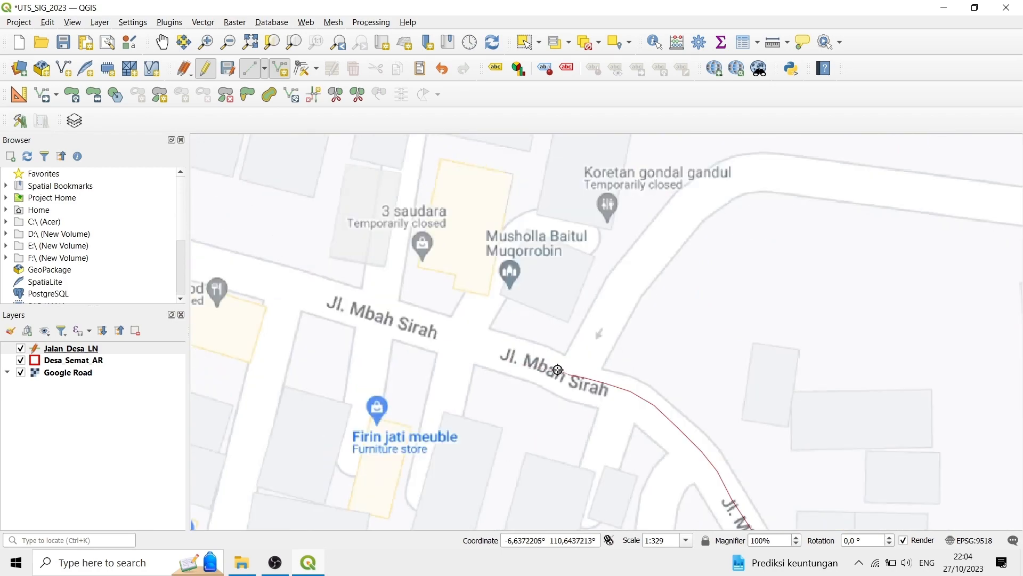
Step: Continue the Jl. Mbah Sirah line northwest past Musholla Baitul Muqorrobin and Firin jati meuble
left_click(555, 370)
left_click(427, 319)
left_click(299, 270)
scroll(255, 260, "down", 2)
scroll(234, 254, "up", 3)
left_click(396, 291)
left_click(359, 274)
scroll(359, 274, "down", 2)
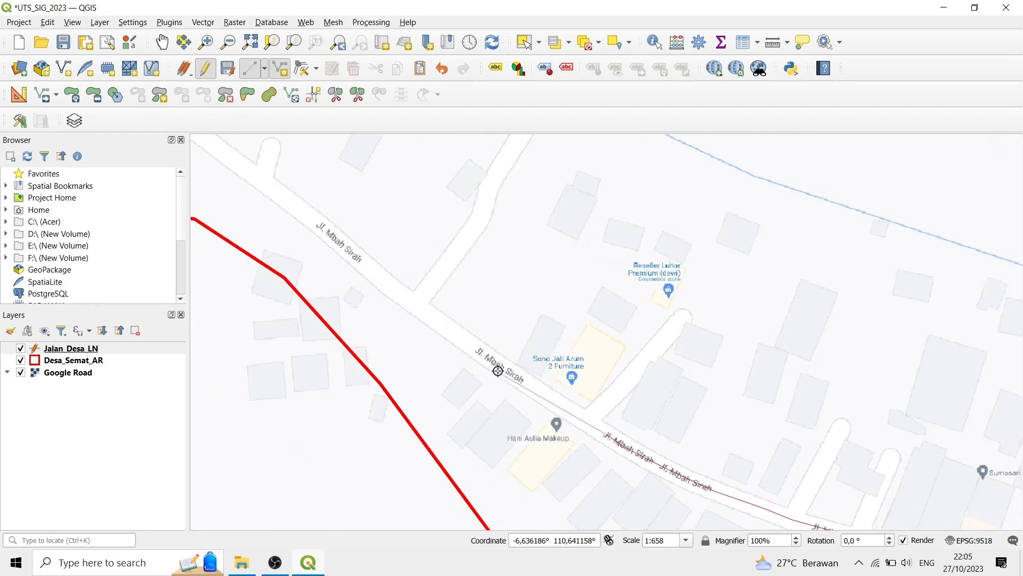
Step: Trace the rest of Jl. Mbah Sirah along the coast to its northern end near Makam Mbah Sirah and finish the line
left_click(497, 370)
left_click(320, 269)
scroll(320, 269, "up", 1)
left_click(292, 258)
scroll(301, 185, "down", 1)
left_click(301, 160)
left_click_drag(301, 186, 311, 364)
left_click(312, 216)
left_click(324, 139)
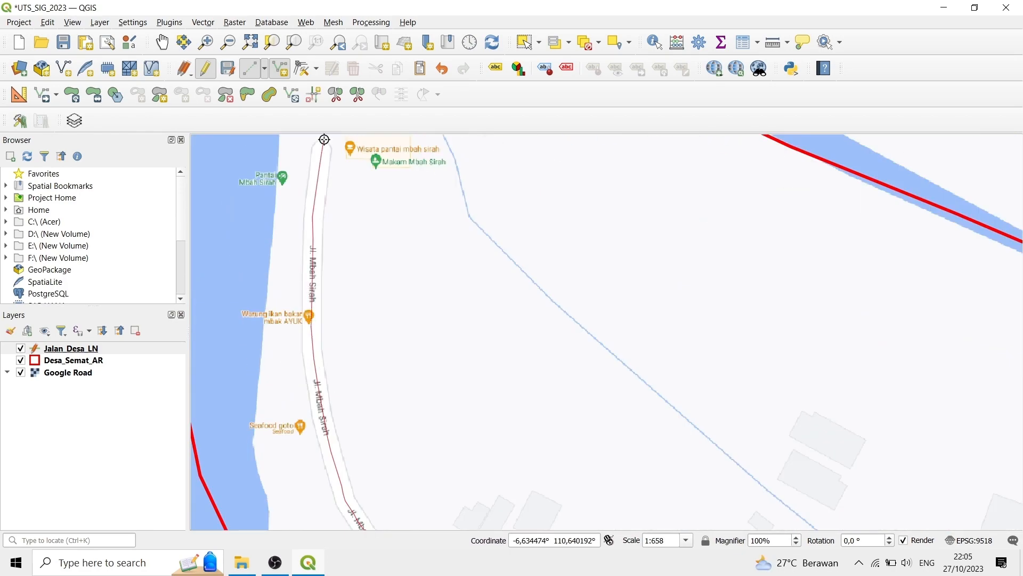
right_click(377, 187)
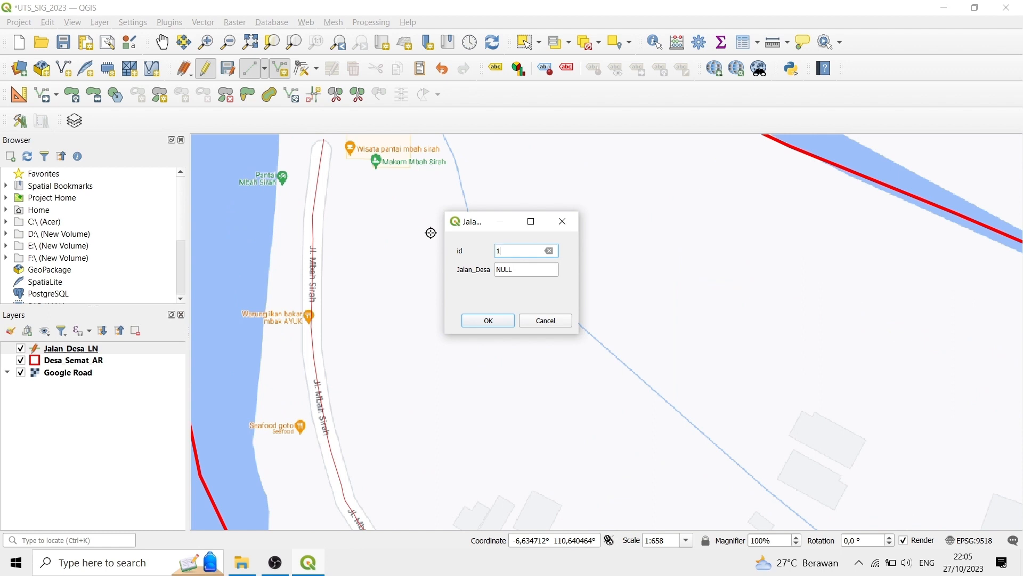
Step: Give the new road id 2 and Jalan_Desa "Jl. Mbah Sirah", and accept the attributes
left_click(526, 266)
type("Jl. Mbah Sirah")
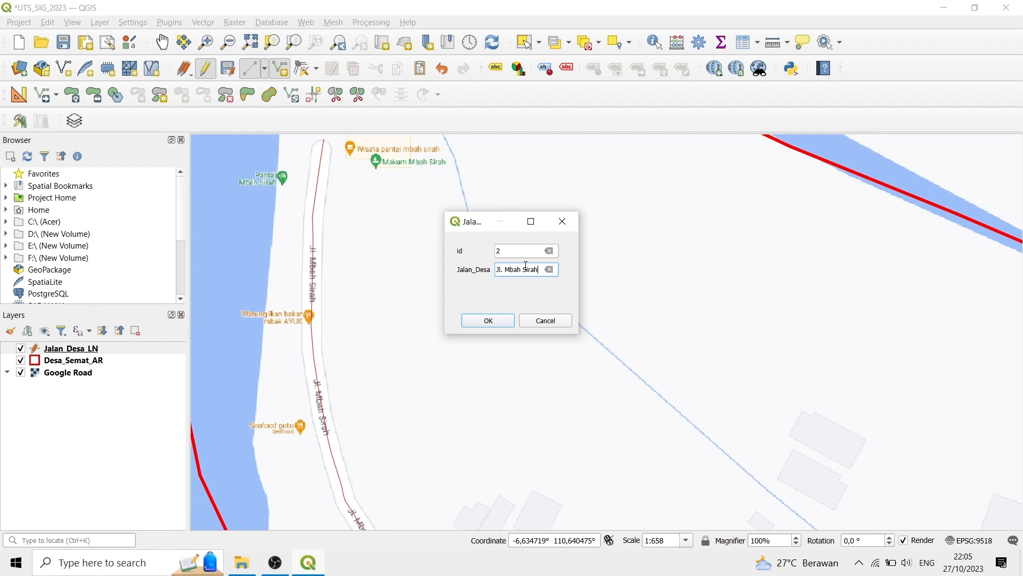
left_click(488, 321)
Step: Start a road line at the corner where the Kedung-Jepara line turns south and trace Jl. Semat - Petekeyan east past Omah Wallsticker
scroll(496, 325, "down", 3)
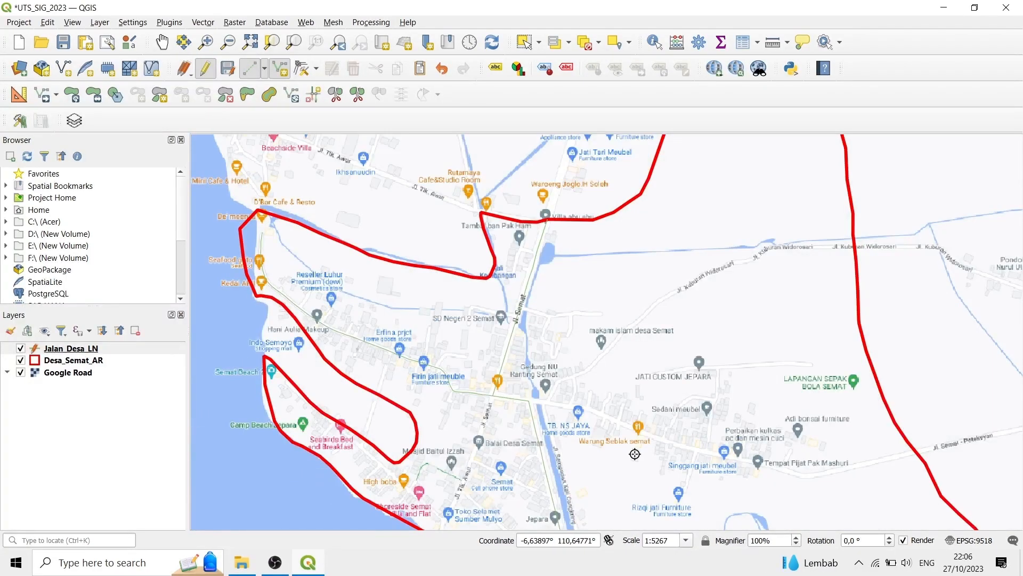
scroll(402, 346, "up", 7)
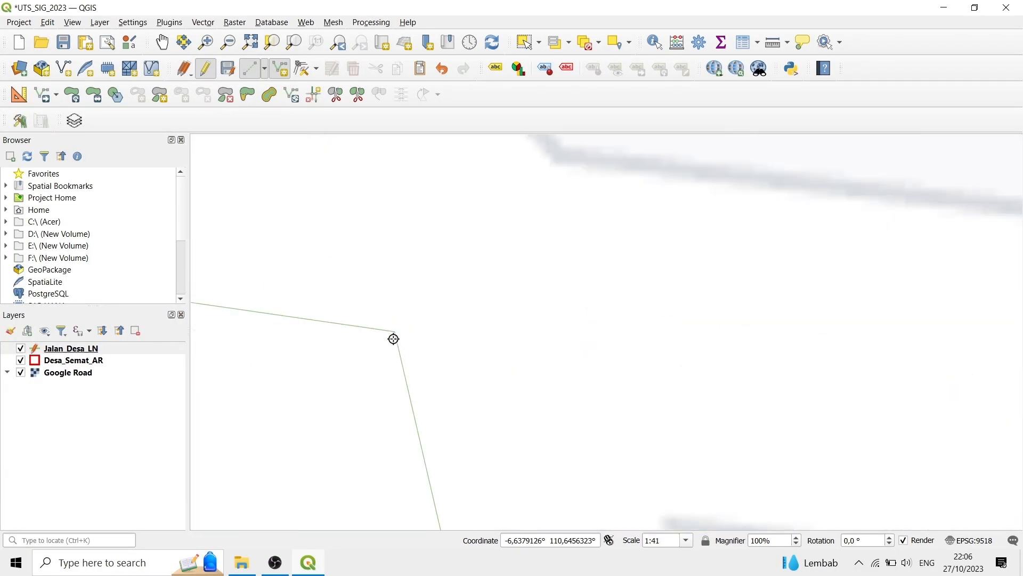
left_click(394, 339)
scroll(583, 390, "down", 3)
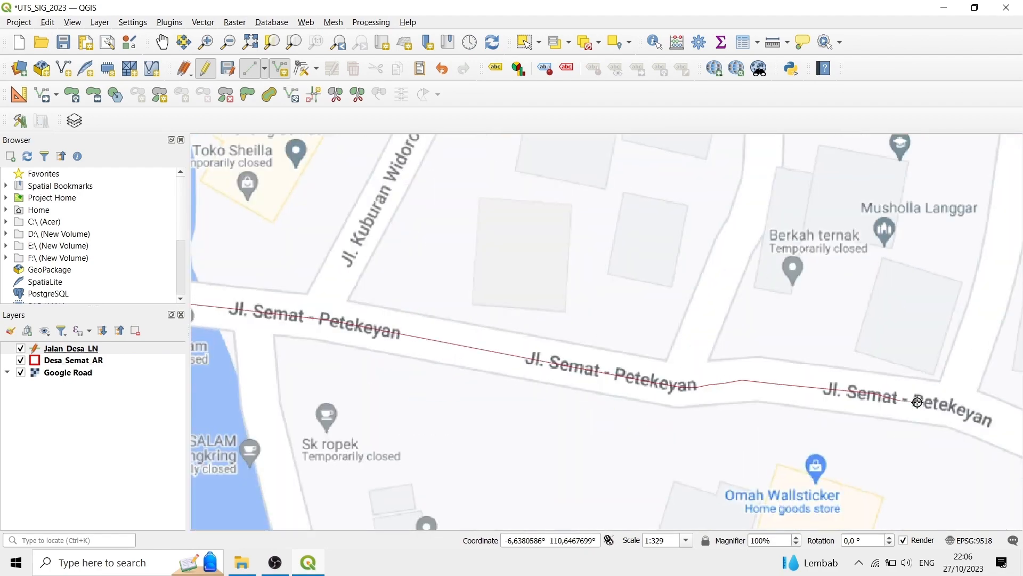
left_click(976, 421)
Step: Continue the Jl. Semat - Petekeyan line southeast past Warung Seblak semat
scroll(624, 357, "down", 3)
scroll(708, 382, "up", 3)
left_click(796, 424)
scroll(485, 355, "down", 3)
scroll(577, 385, "up", 3)
left_click(384, 309)
left_click(501, 363)
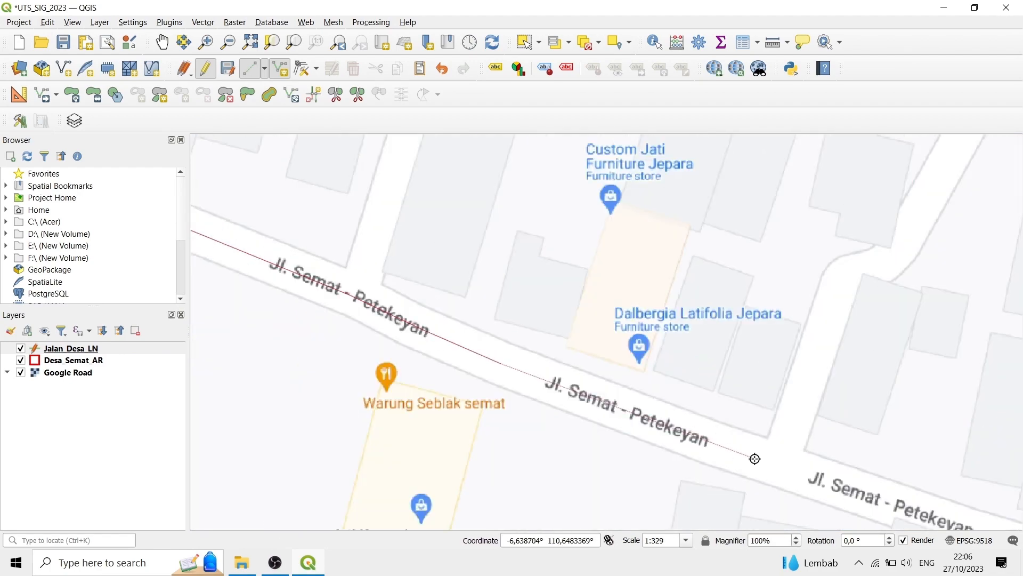
Step: Extend the Jl. Semat - Petekeyan line east past Dalbergia Latifolia Jepara and Musholla Al Amin
left_click(853, 487)
scroll(824, 476, "down", 2)
scroll(902, 501, "up", 2)
left_click(902, 500)
scroll(688, 421, "down", 2)
scroll(825, 463, "up", 2)
left_click(980, 477)
scroll(833, 446, "down", 2)
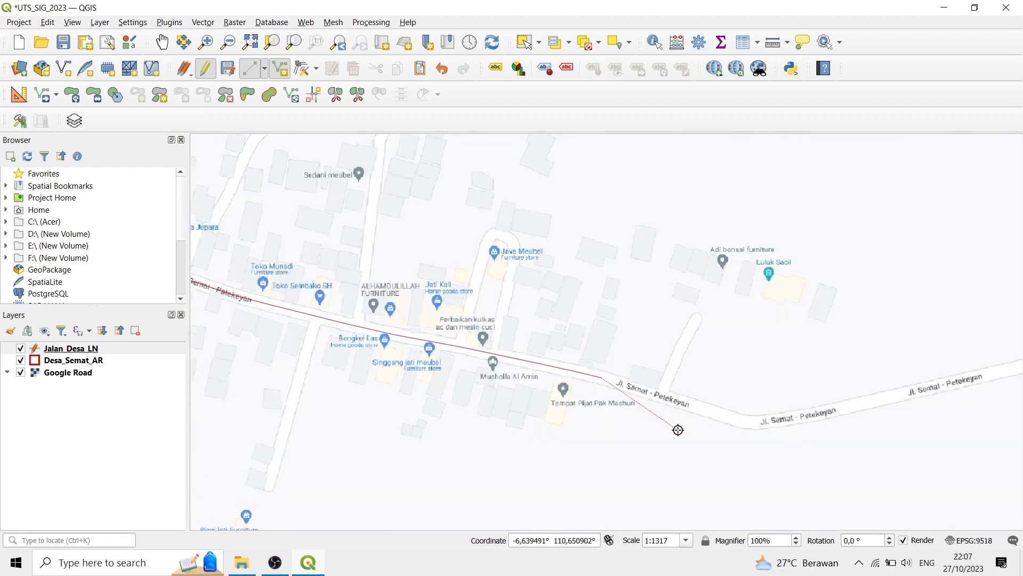
Step: Trace the remaining stretch of Jl. Semat - Petekeyan to the eastern village boundary and finish the line
scroll(677, 430, "up", 2)
left_click(964, 427)
scroll(914, 342, "down", 2)
scroll(784, 398, "up", 1)
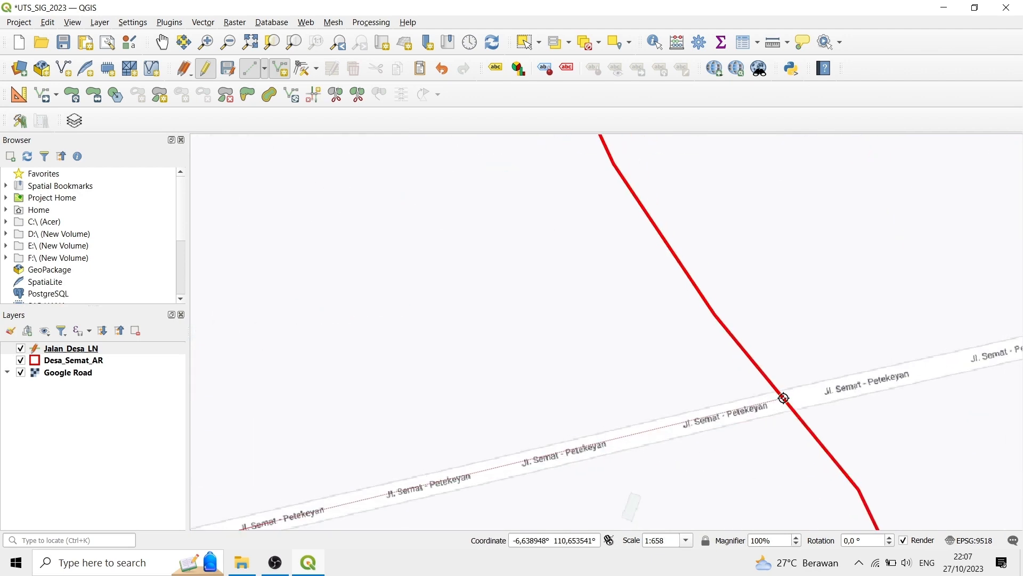
left_click(784, 397)
right_click(783, 398)
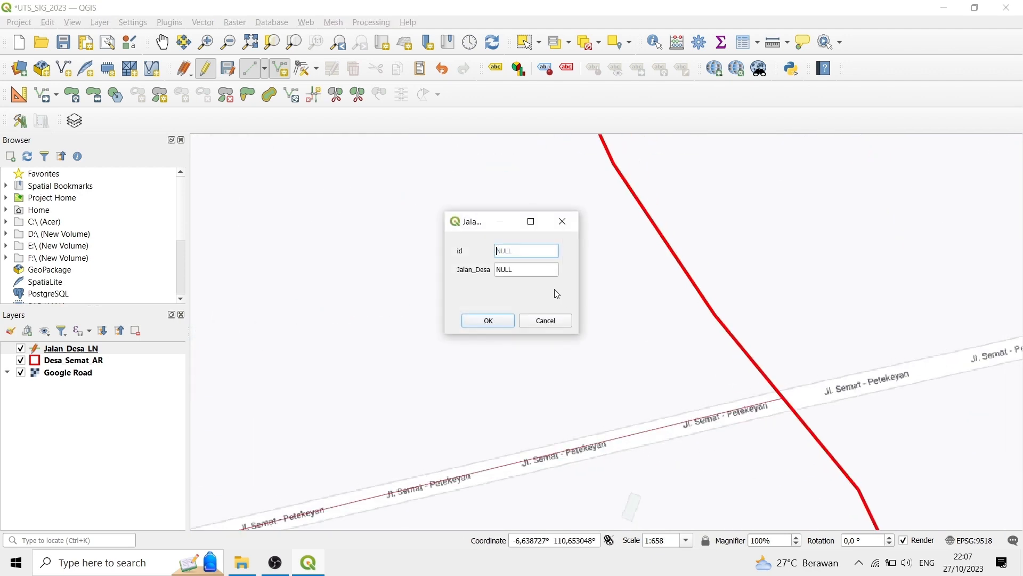
Step: Give the new road id 3 and Jalan_Desa "Jl. Semat-Petekeyan", and accept the attributes
left_click(520, 275)
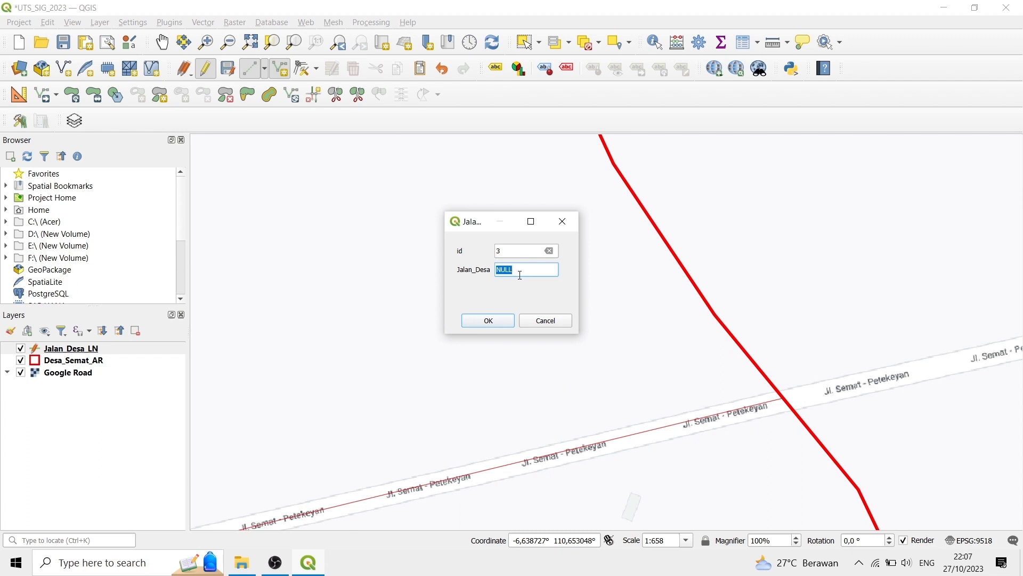
type("Jl")
left_click(489, 319)
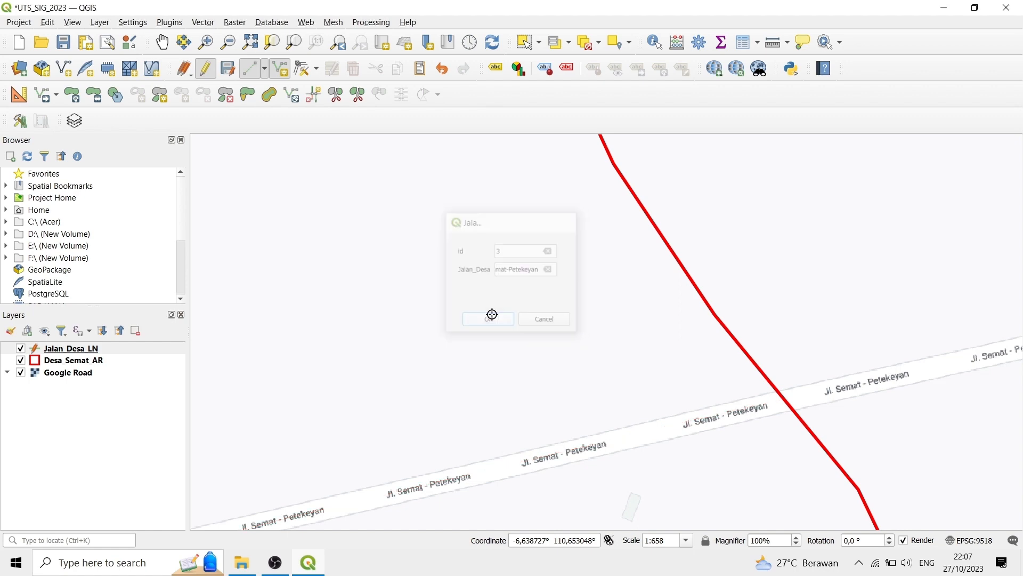
Step: Start a road line at the Jl. Mbah Sirah junction and trace it south along Jl. Semat / Jl. Tlk. Awur toward Balai Desa Semat
scroll(742, 343, "down", 2)
scroll(763, 334, "down", 1)
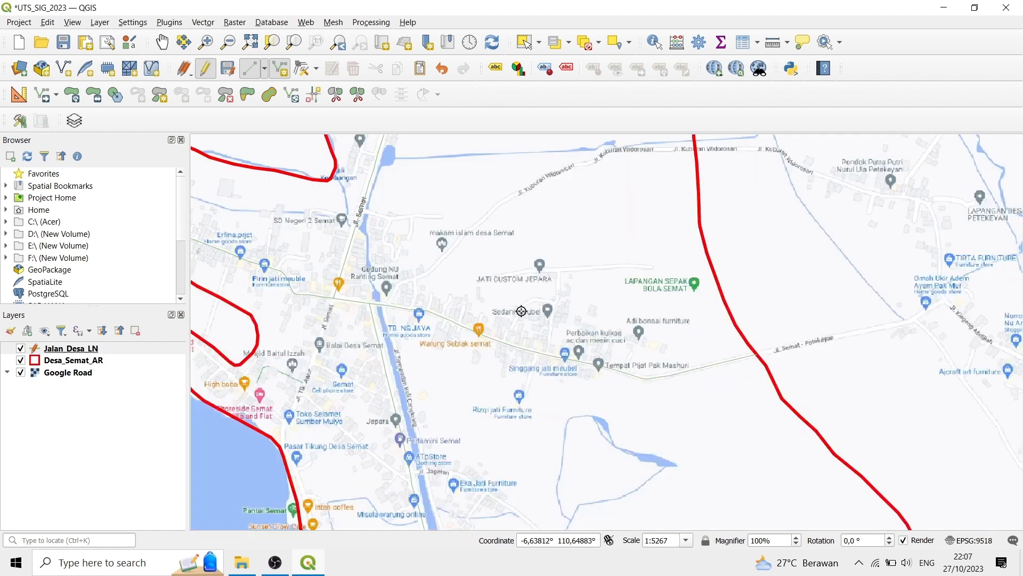
scroll(496, 312, "down", 1)
scroll(415, 335, "up", 1)
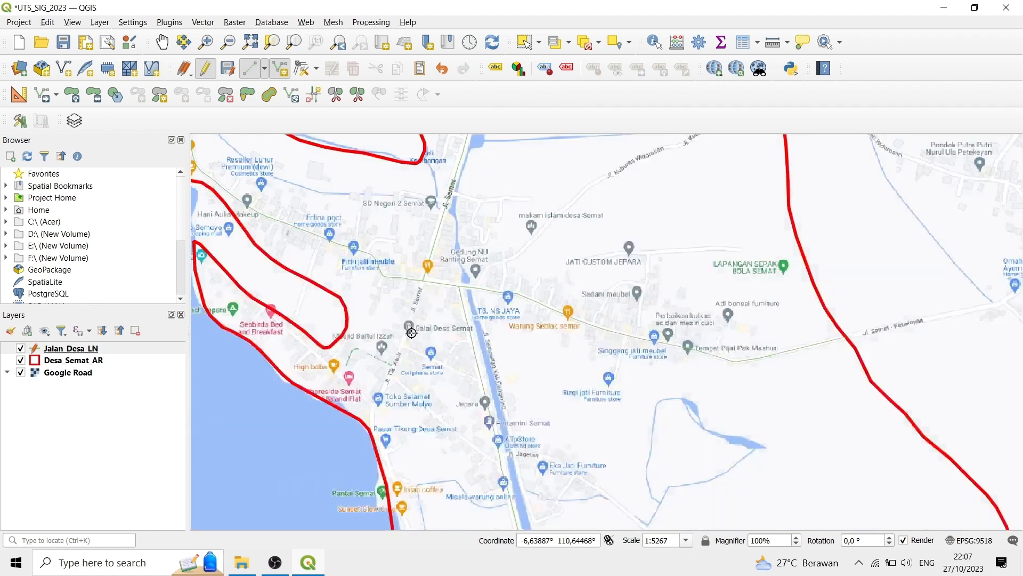
scroll(405, 307, "up", 1)
scroll(417, 286, "up", 1)
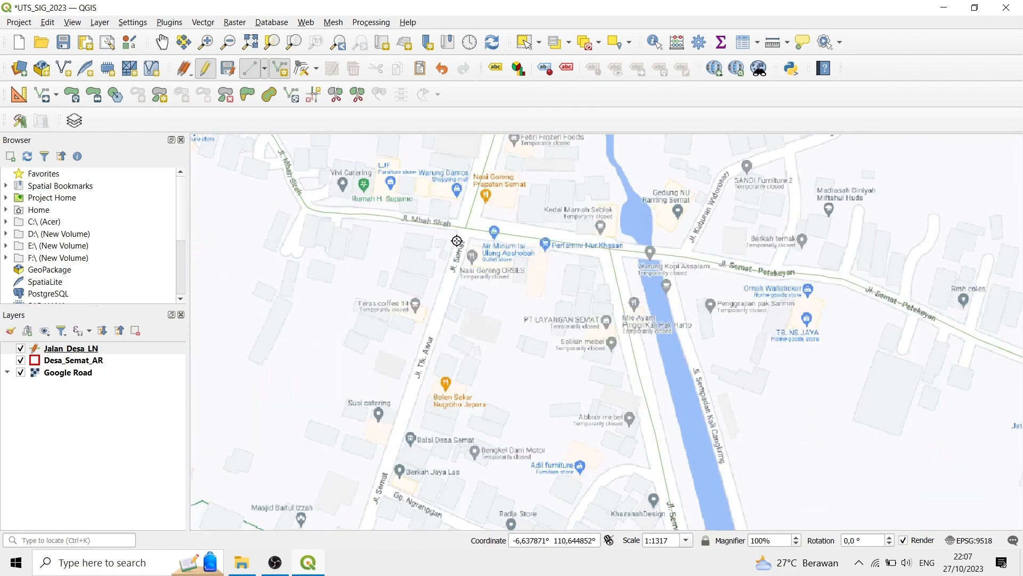
scroll(458, 237, "up", 1)
scroll(463, 235, "up", 1)
scroll(464, 234, "up", 3)
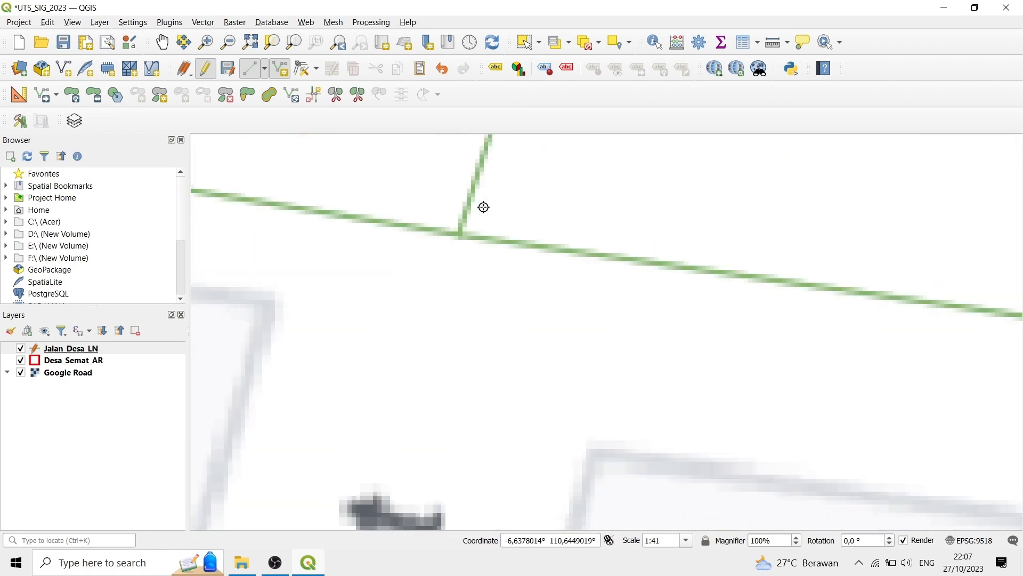
scroll(424, 298, "down", 6)
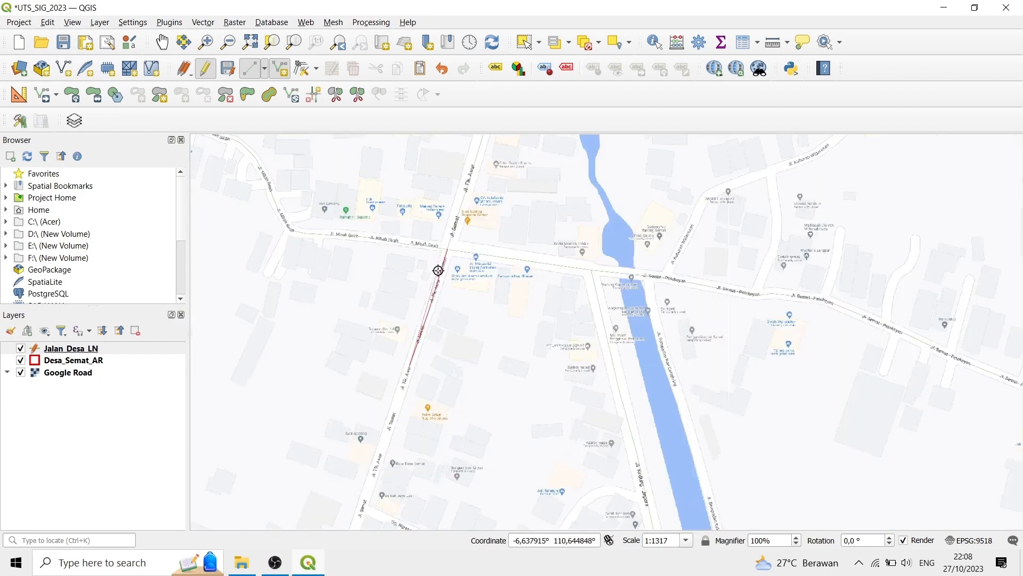
scroll(399, 392, "up", 2)
left_click(391, 395)
left_click(375, 449)
Step: Extend the road line south along Jl. Semat / Jl. Tlk. Awur past the Gg. Tuguran junction
scroll(430, 292, "down", 1)
scroll(430, 293, "up", 1)
left_click(421, 320)
left_click(407, 351)
left_click(383, 400)
scroll(354, 461, "up", 1)
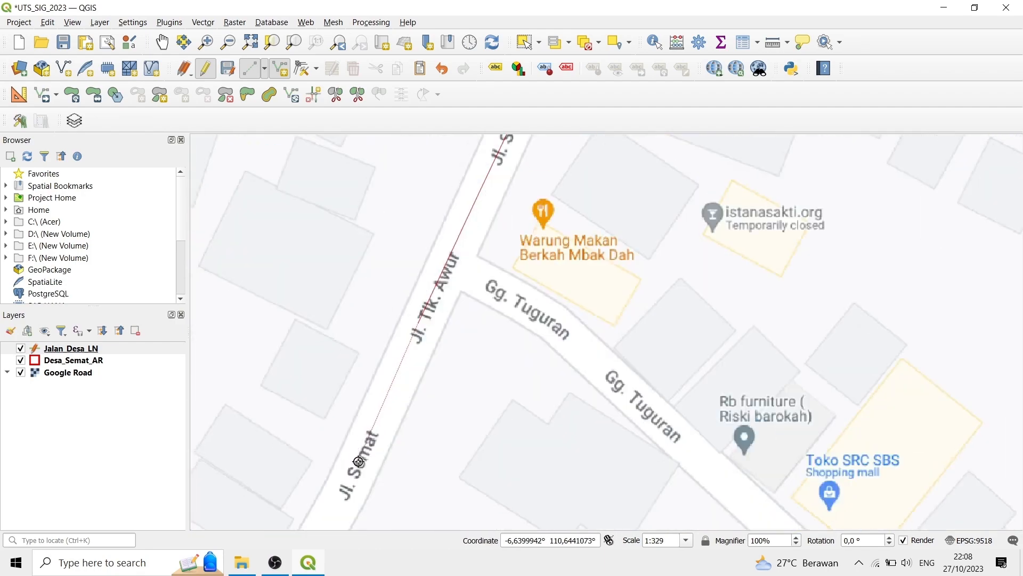
left_click(359, 459)
Step: Continue the road line past the Jl. Gisik Karang Kidul junction and Toko Selamet Sumber Mulyo into the coastal bend
scroll(368, 432, "down", 1)
scroll(346, 459, "up", 1)
left_click(390, 309)
left_click(368, 342)
left_click(341, 417)
scroll(336, 427, "down", 3)
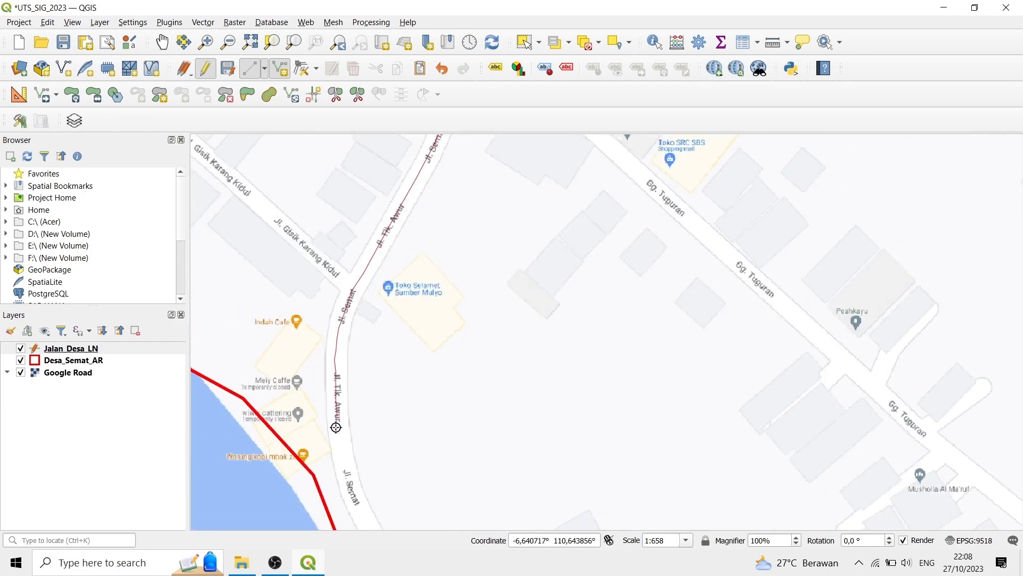
scroll(354, 452, "up", 2)
left_click(341, 425)
Step: Trace the road line along the coast down to the fork below Toko MUNA Jaya Abadi
mouse_move(366, 480)
left_mouse_down()
mouse_move(334, 395)
mouse_move(279, 147)
left_mouse_up()
left_click(343, 399)
left_click(377, 497)
mouse_move(377, 498)
left_mouse_down()
mouse_move(302, 219)
mouse_move(292, 260)
left_mouse_up()
left_click(379, 502)
left_click(310, 338)
scroll(310, 339, "up", 2)
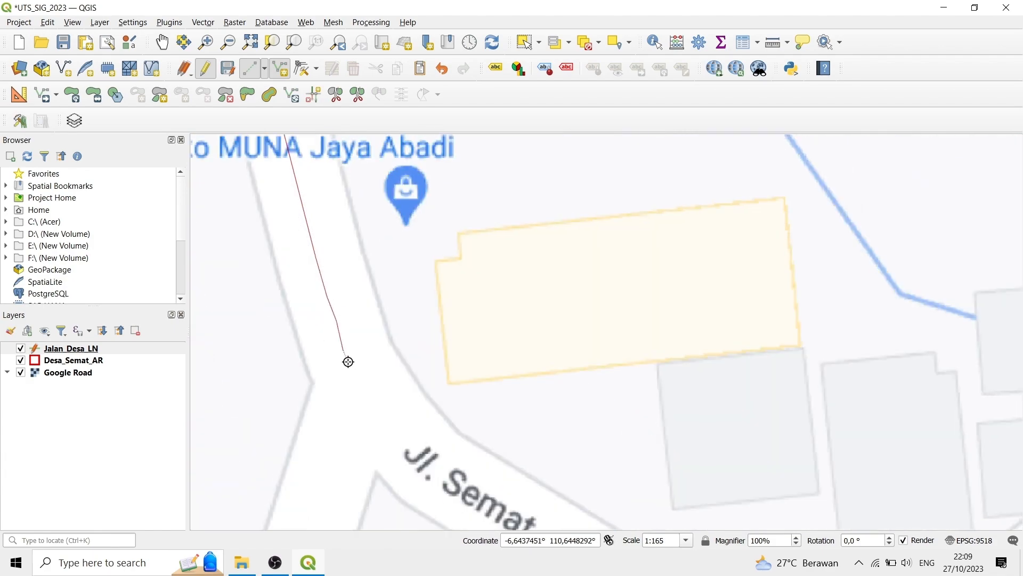
Step: Trace the road line southeast past MORO CAFE Jepara and around the bend to the stretch below DMJ Jepara
left_click(422, 465)
scroll(422, 466, "down", 1)
left_click(583, 460)
mouse_move(583, 460)
left_mouse_down()
mouse_move(464, 323)
mouse_move(437, 342)
left_mouse_up()
left_click(611, 459)
left_click(538, 367)
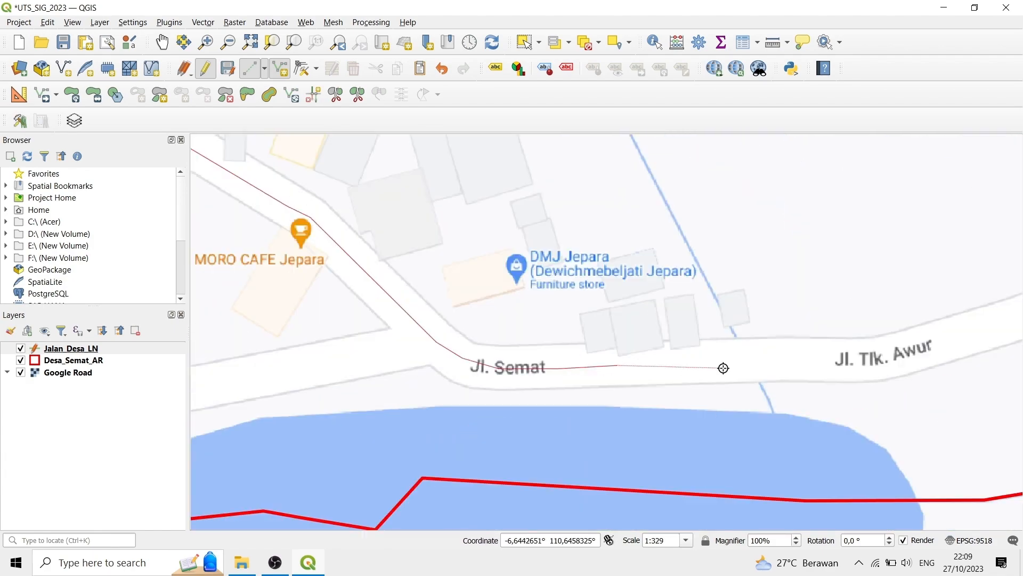
Step: Trace the last stretch of Jl. Semat east to the Jl. Kedung - Jepara road line and finish the line
left_click(989, 325)
left_click_drag(989, 324, 733, 343)
scroll(733, 344, "down", 1)
left_click(968, 278)
left_click_drag(968, 278, 611, 364)
scroll(610, 364, "up", 1)
scroll(830, 296, "up", 1)
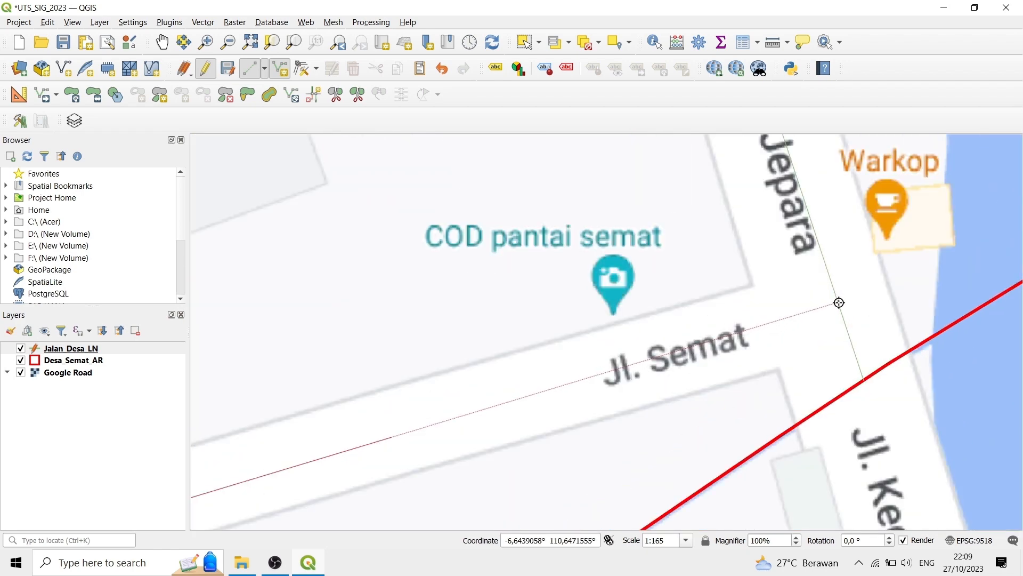
left_click(838, 304)
right_click(838, 304)
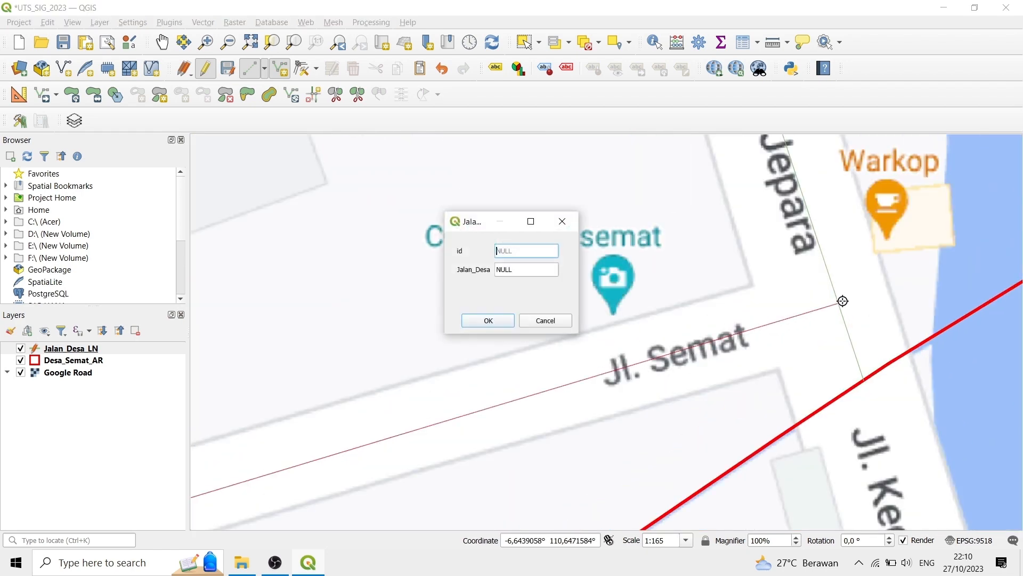
Step: Give the new road id 4 and Jalan_Desa "Jl. Semat", and accept the attributes
type("4")
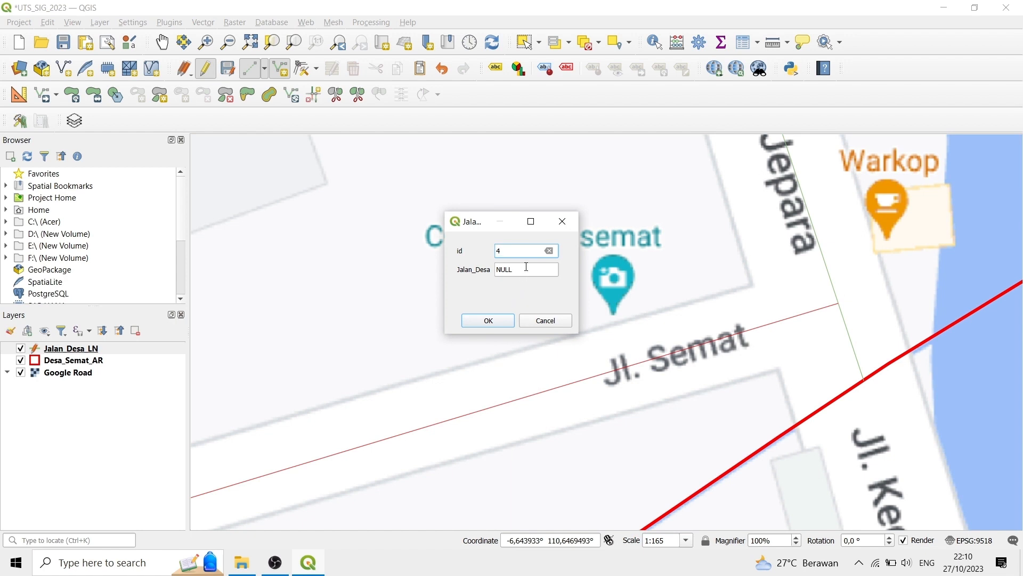
left_click(526, 266)
type("Jl. Semat")
left_click(489, 320)
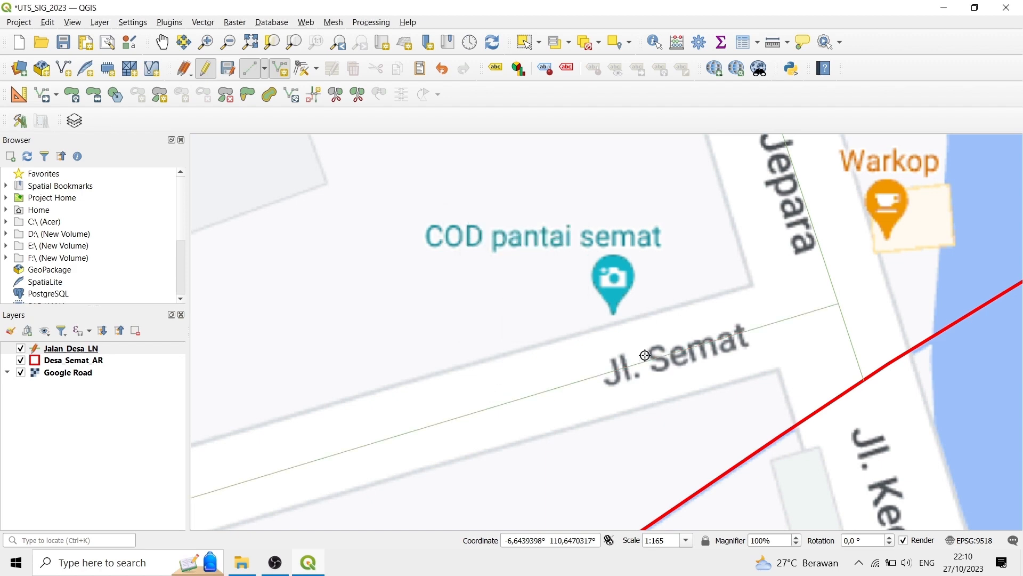
scroll(662, 354, "down", 4)
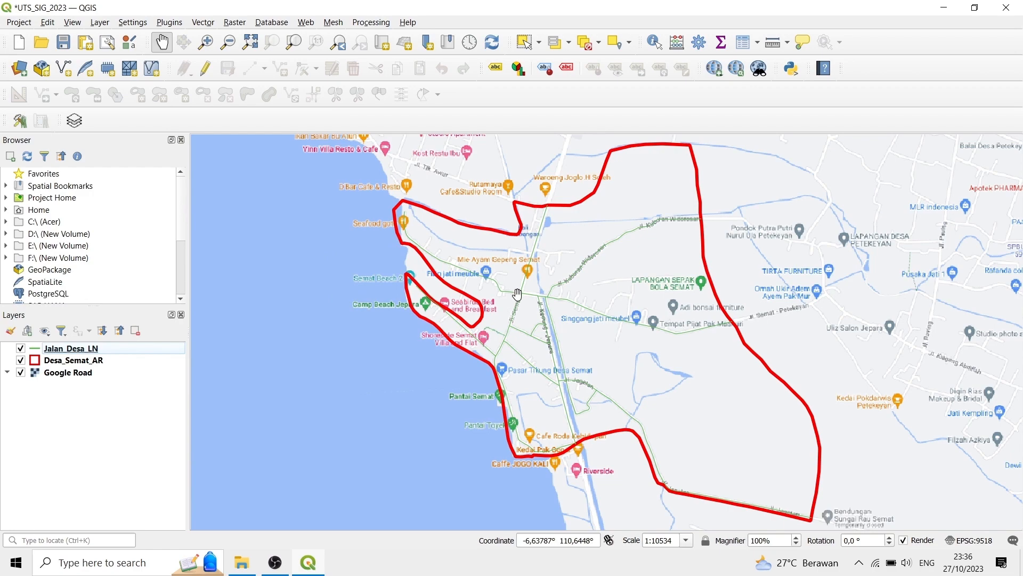
Step: Open the Jalan_Desa_LN layer's symbology and choose the "topo main road" line symbol
scroll(515, 292, "up", 2)
scroll(517, 292, "down", 2)
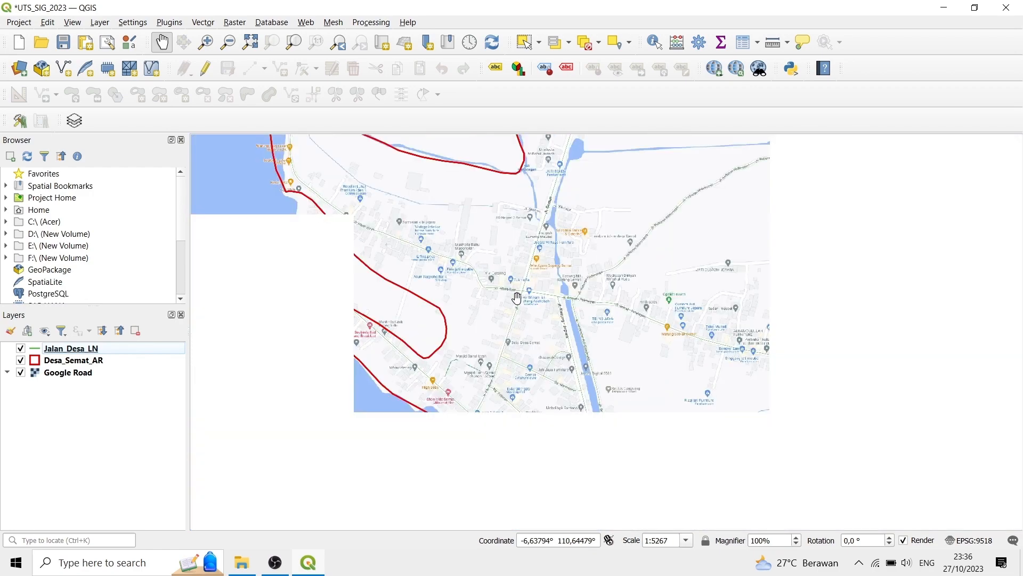
scroll(527, 292, "up", 1)
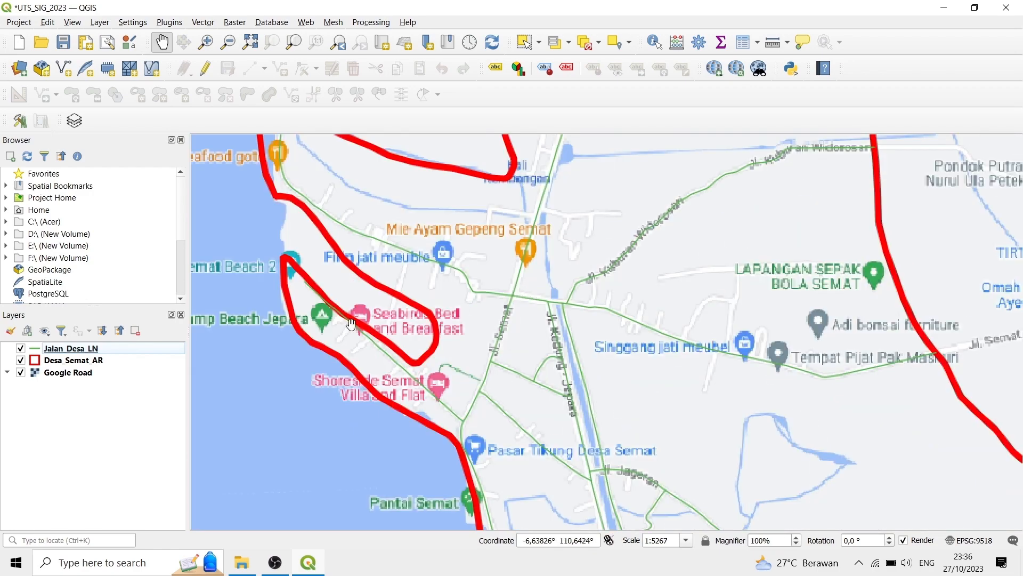
left_click(171, 354)
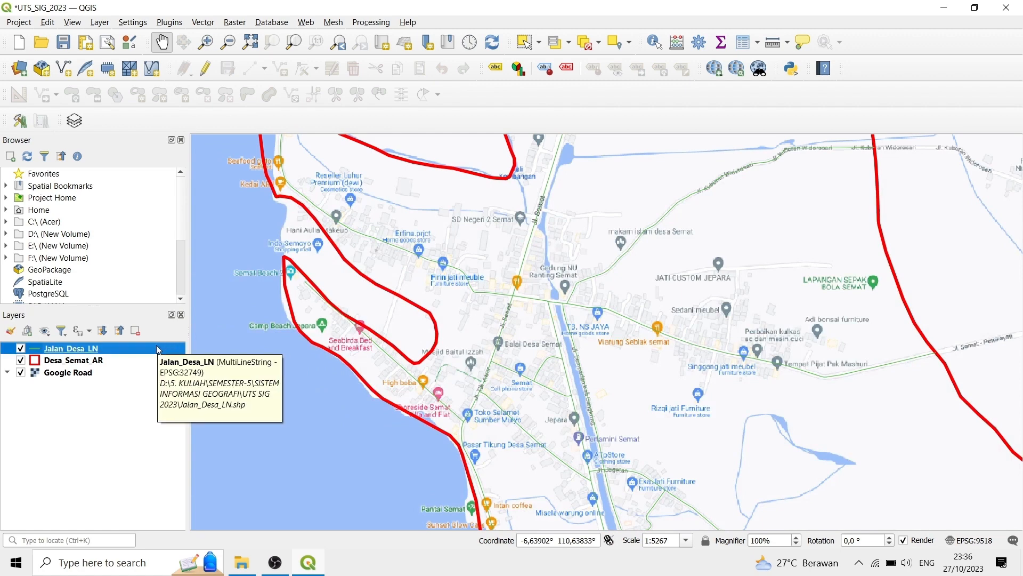
right_click(157, 349)
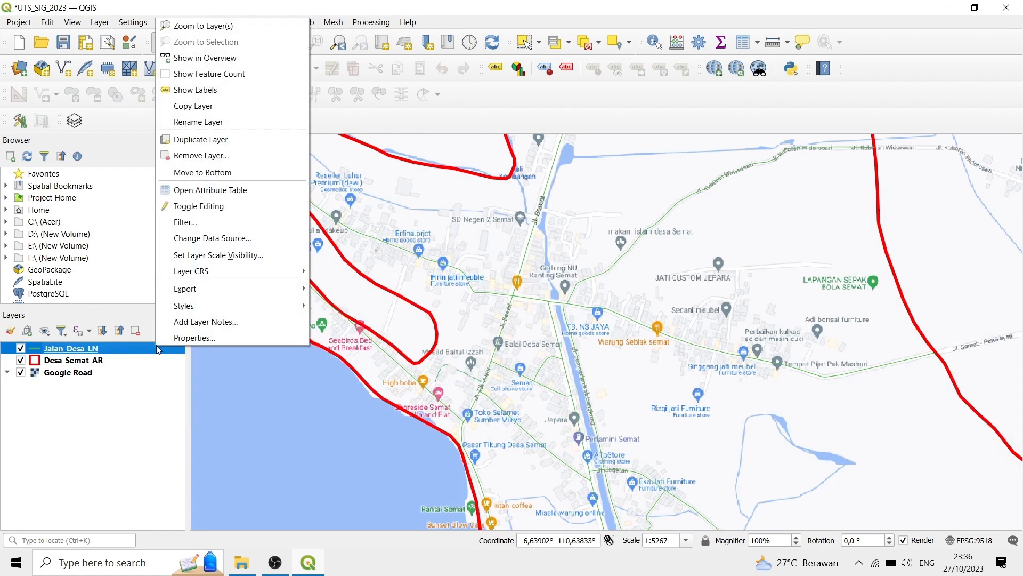
left_click(184, 337)
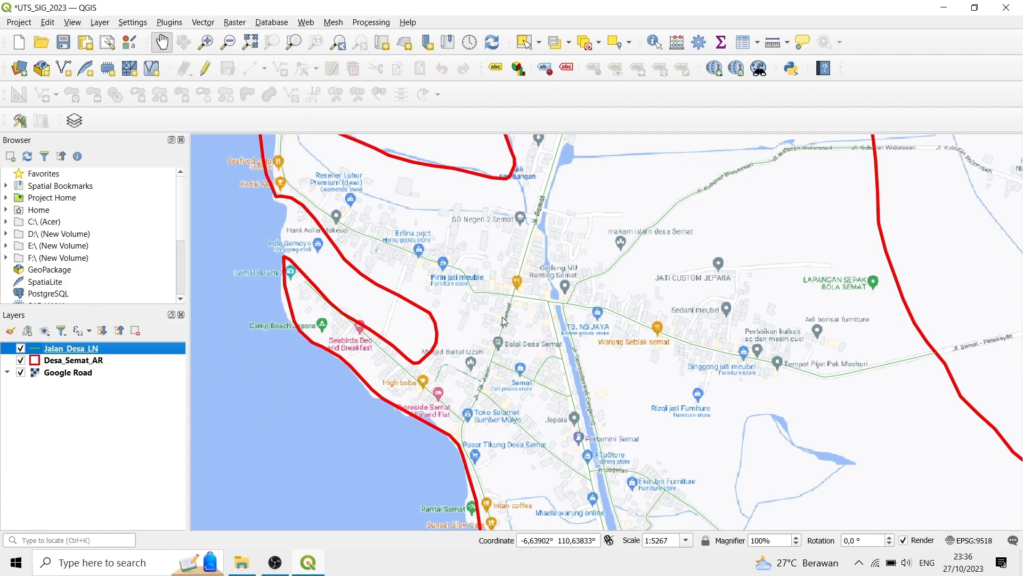
scroll(349, 382, "down", 6)
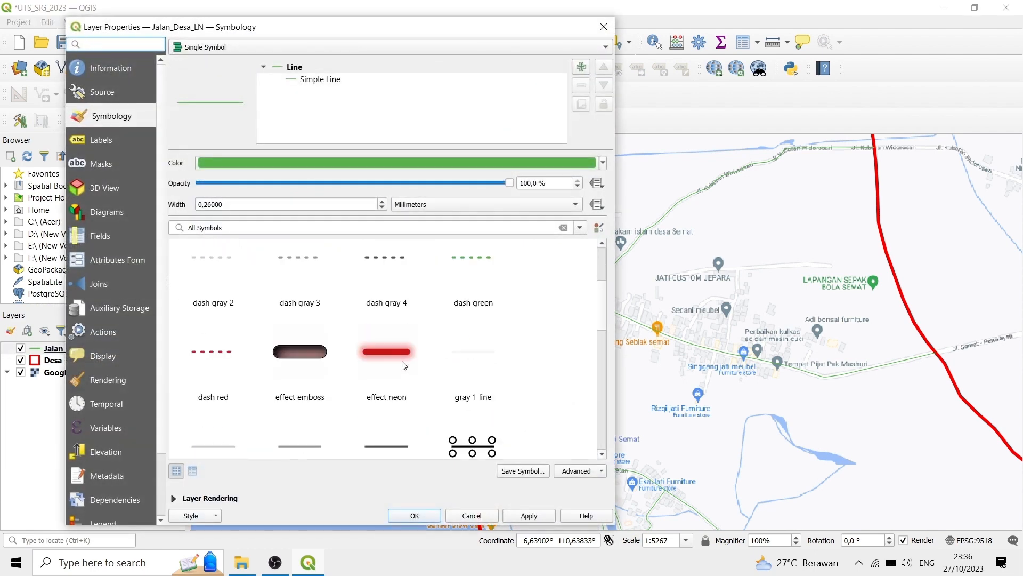
left_click(213, 393)
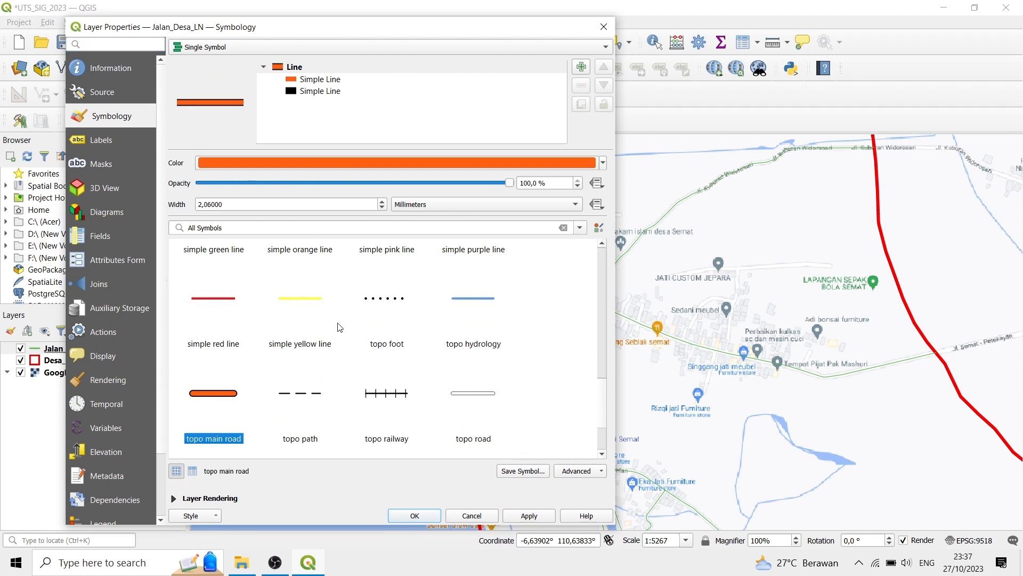
scroll(333, 244, "up", 3)
Step: Reduce the road symbol's width to 1.06 mm and apply the style to the Jalan_Desa_LN layer
left_click(382, 207)
left_click(383, 208)
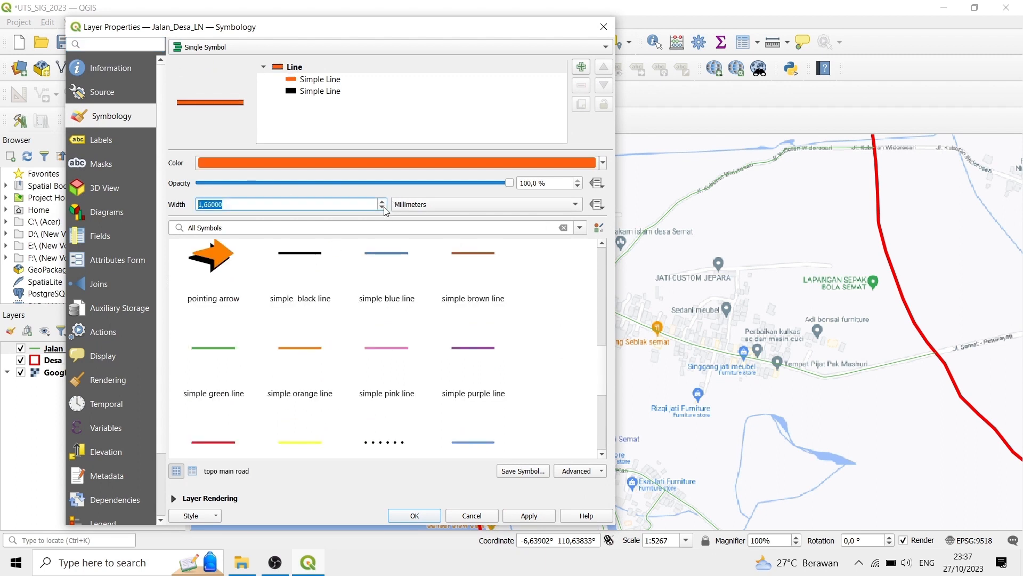
left_click(383, 208)
left_click(382, 208)
left_click(382, 208)
left_click(527, 515)
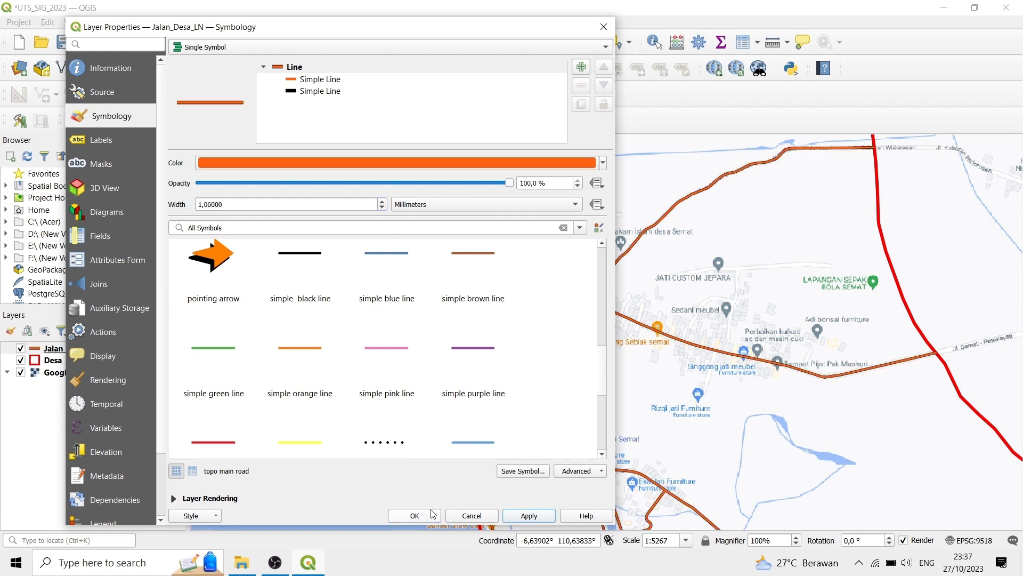
left_click(415, 515)
scroll(560, 392, "down", 1)
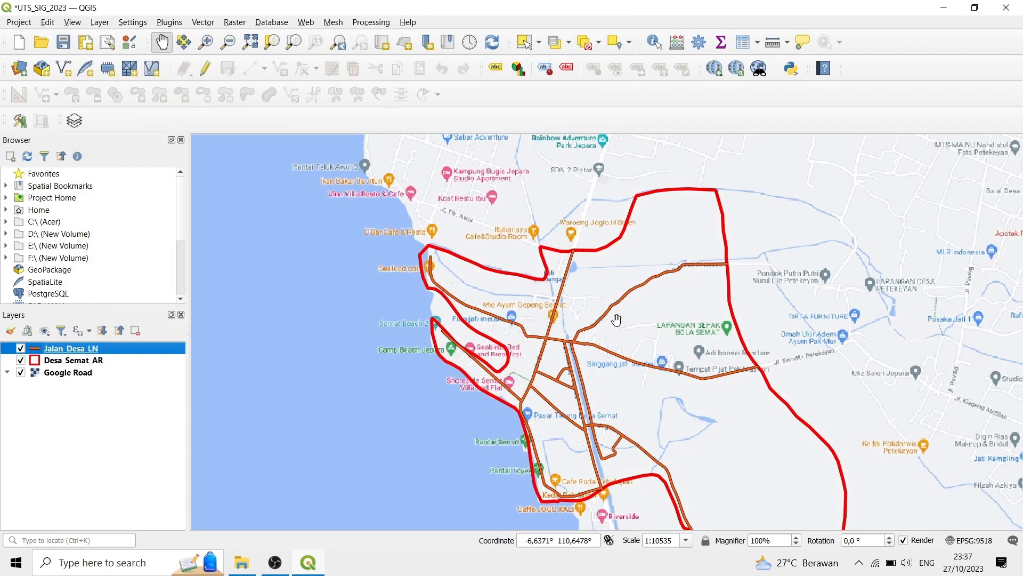
Step: Hide the Google Road basemap and review the road ids and names in the Jalan_Desa_LN attribute table
left_click(21, 372)
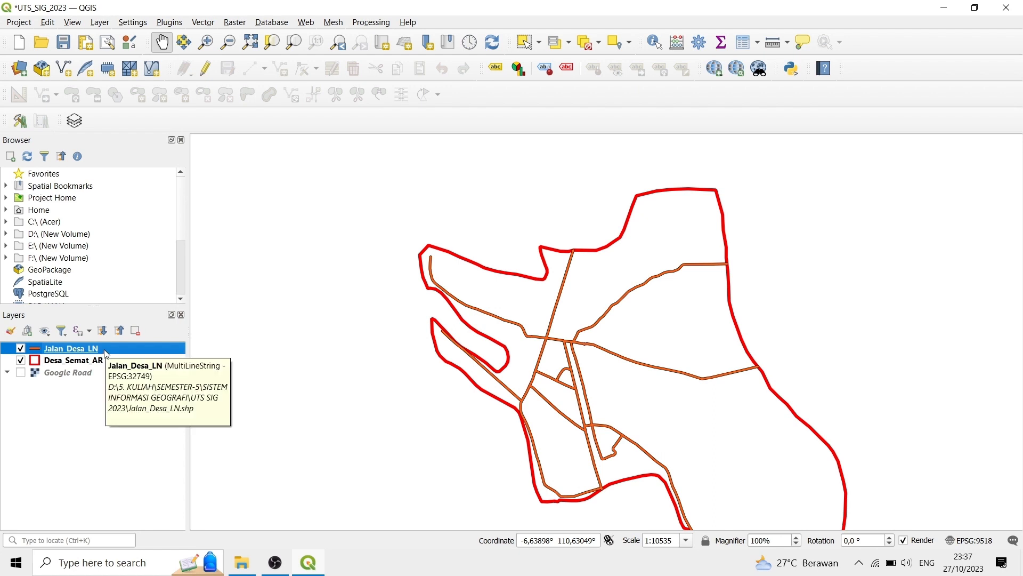
left_click(758, 44)
left_click(773, 61)
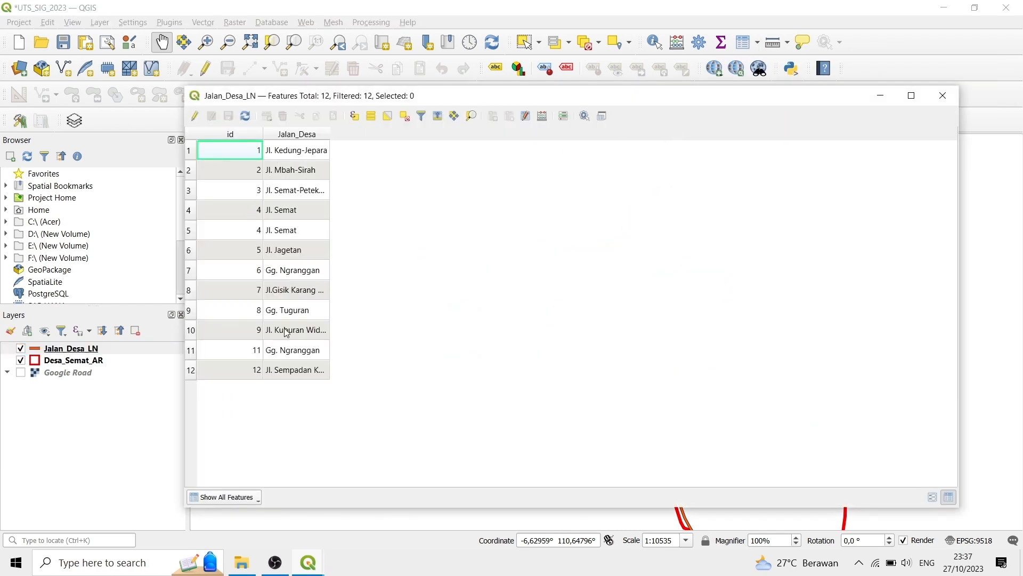
left_click(942, 95)
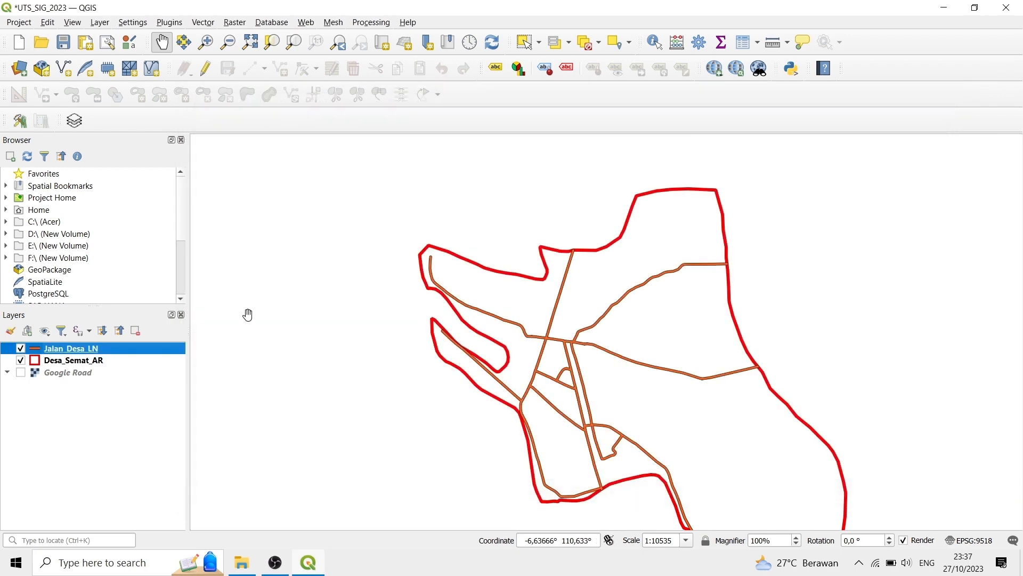
Step: Show the labels of the Jalan_Desa_LN layer and check the road names on the map
right_click(133, 352)
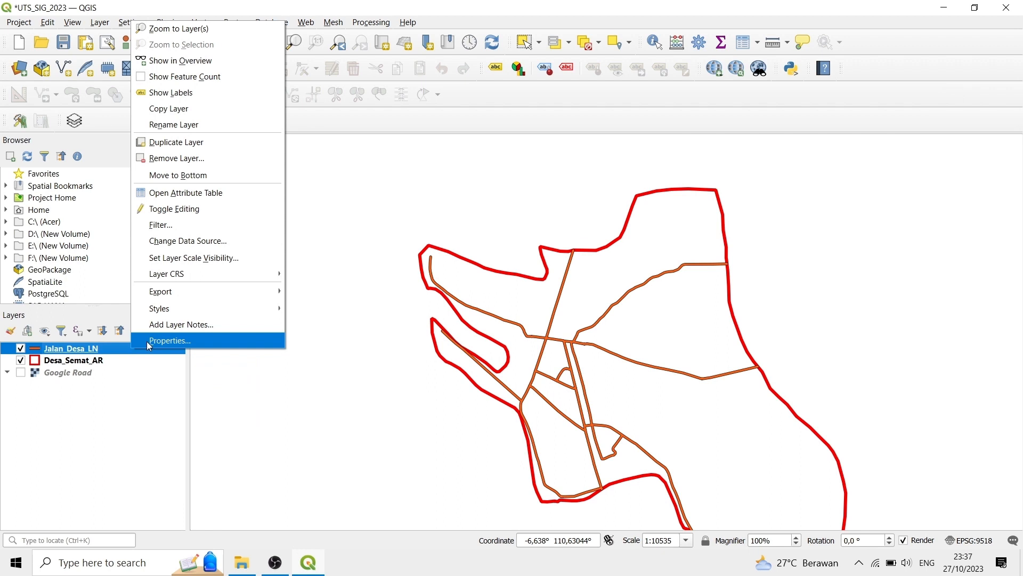
left_click(210, 90)
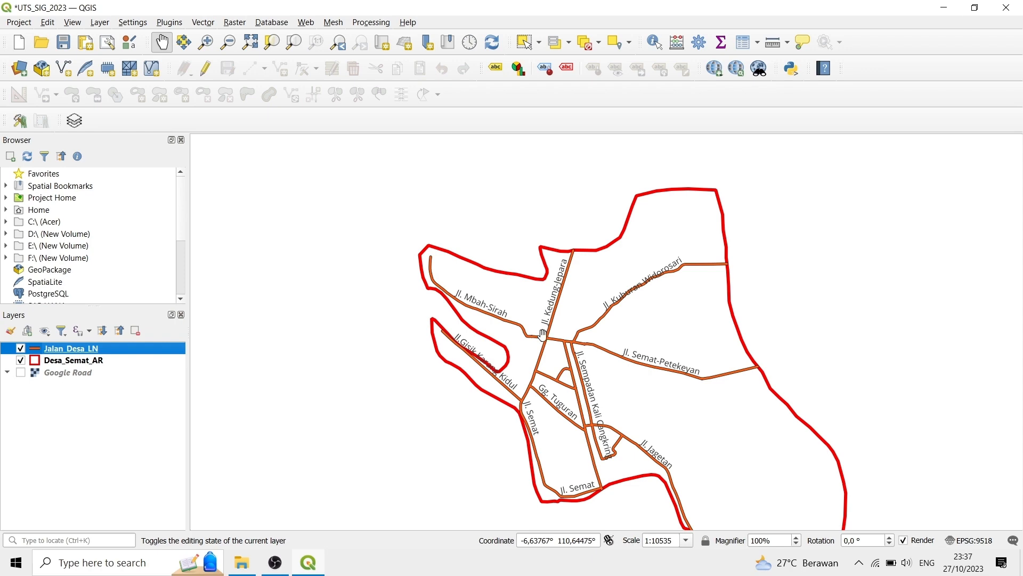
scroll(579, 393, "up", 2)
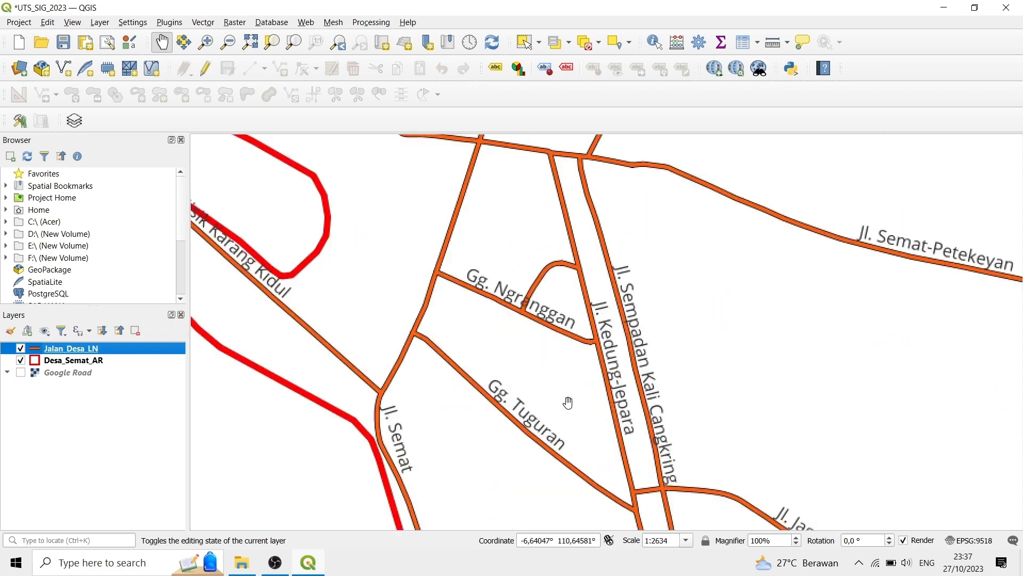
scroll(512, 368, "down", 2)
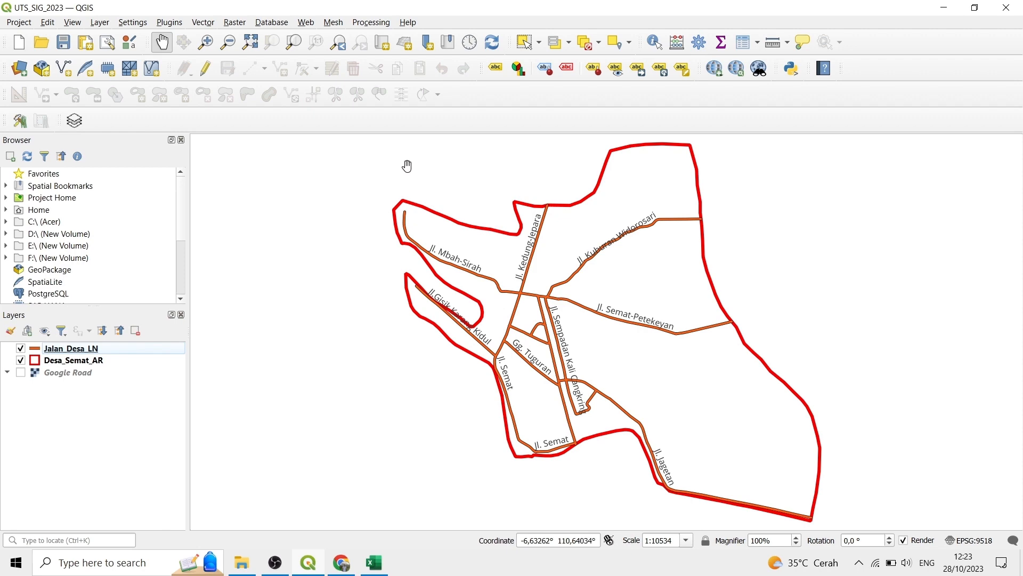
Step: Switch to the Fasilitas_Keagamaan.xlsx workbook in Excel and examine the longitude and latitude values of the religious facilities
left_click(375, 562)
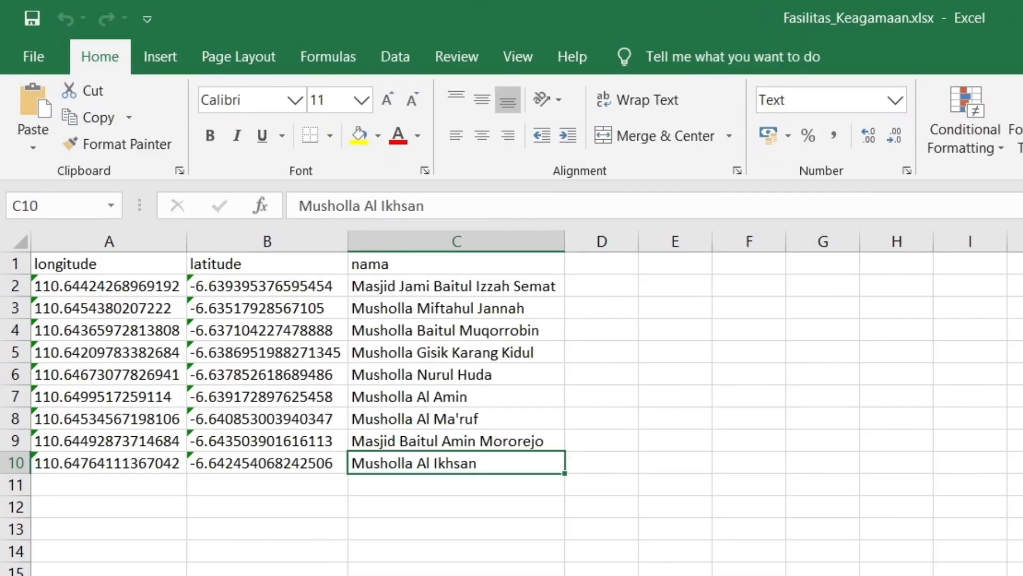
left_click(260, 342)
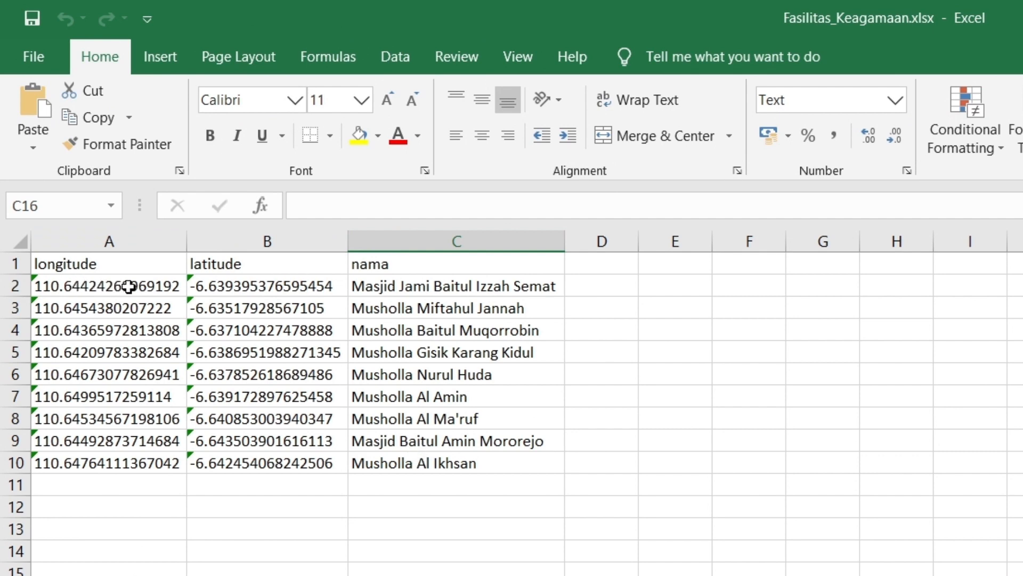
left_click_drag(119, 290, 244, 291)
left_click(227, 306)
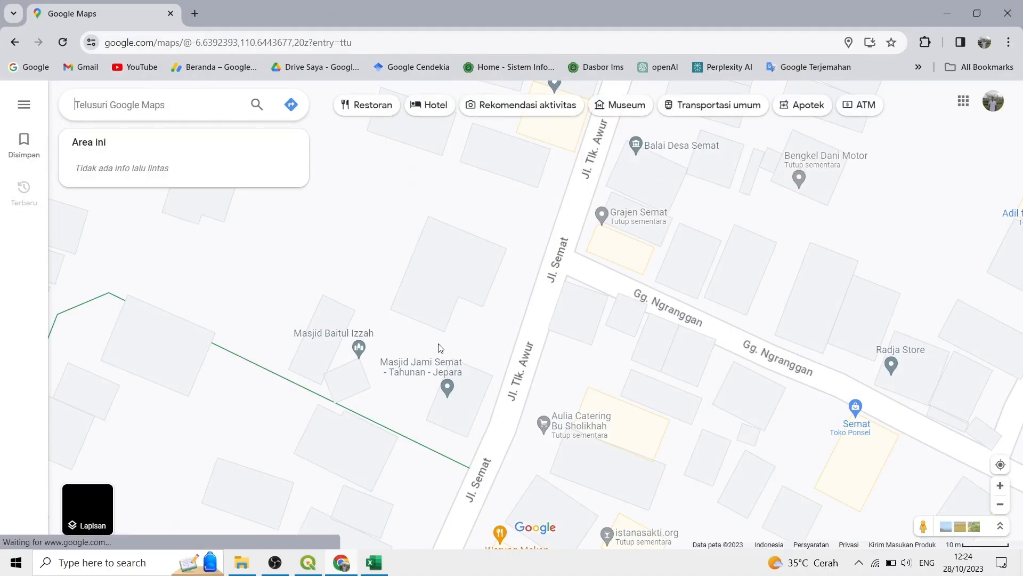
Step: In Google Maps, copy the coordinates of the Masjid Jami Semat marker beside Jl. Tlk. Awur
left_click(468, 418)
scroll(467, 419, "up", 2)
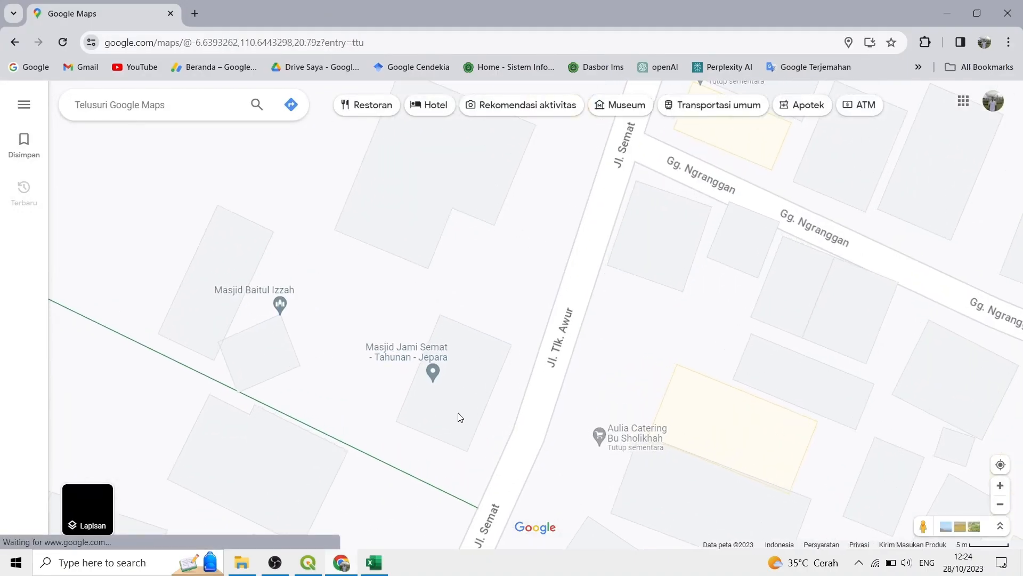
scroll(447, 399, "up", 1)
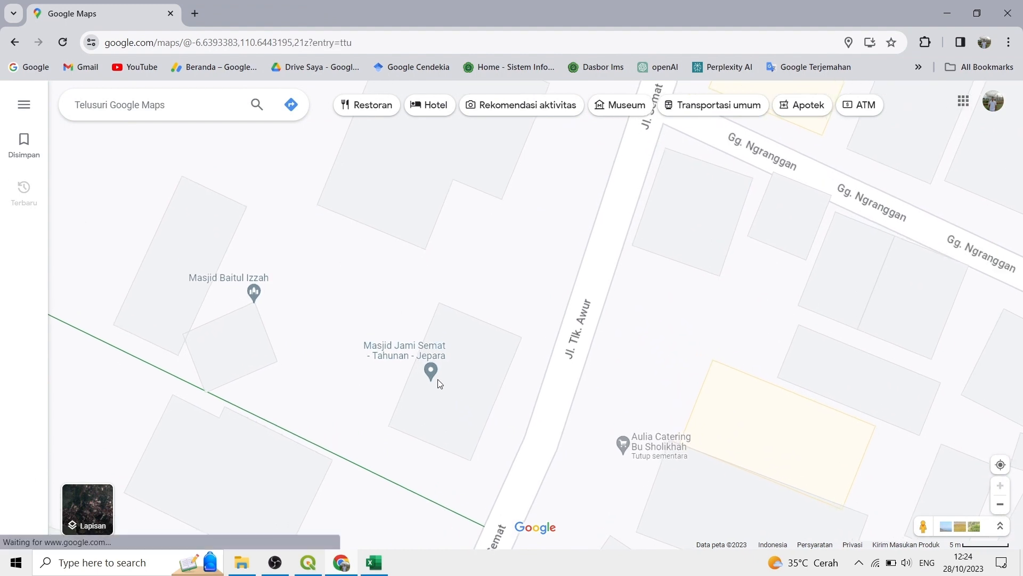
right_click(432, 373)
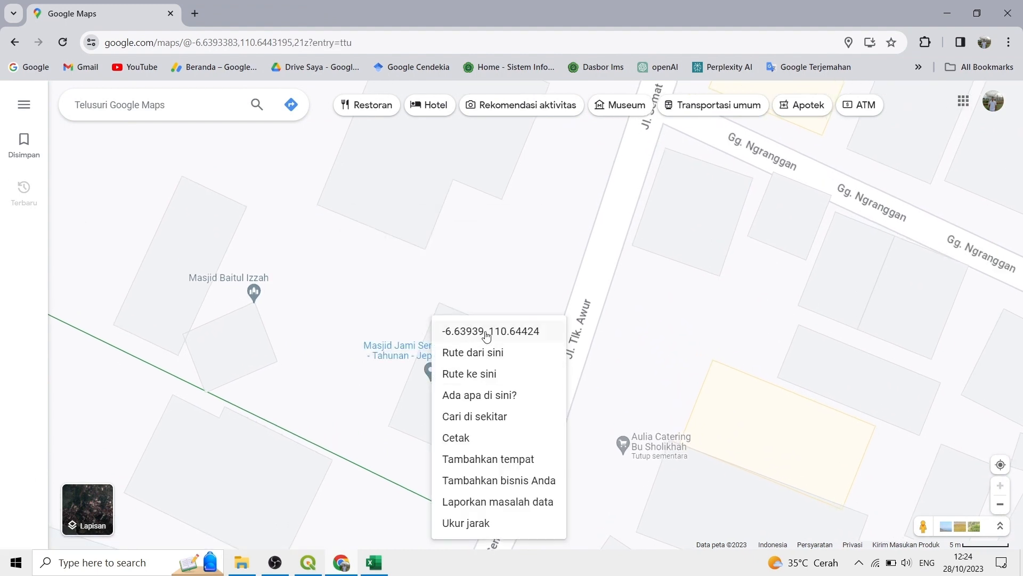
left_click(507, 334)
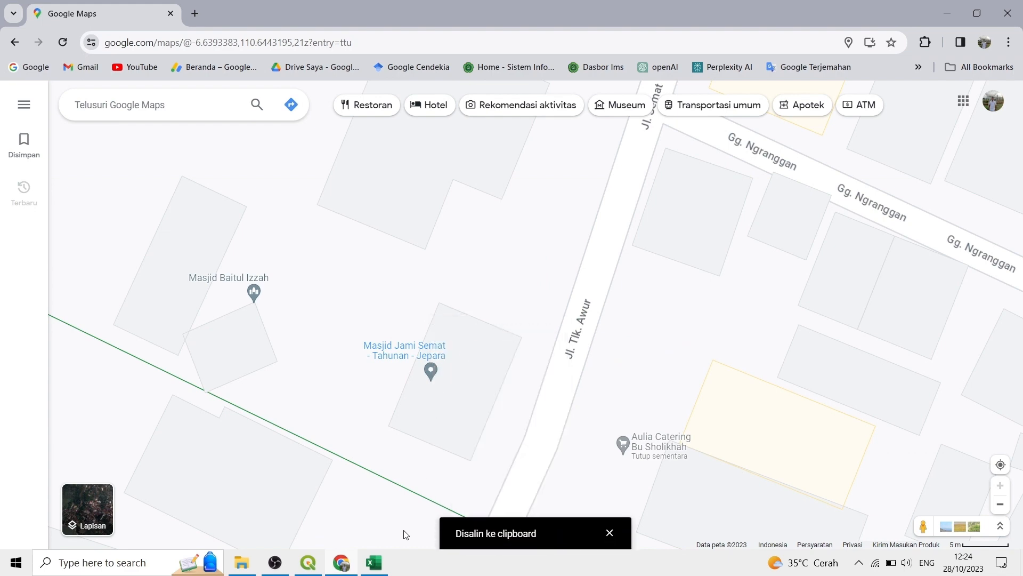
Step: Return to the Fasilitas_Keagamaan.xlsx workbook and check the cell format of the longitude and latitude values in A2:B10
left_click(383, 563)
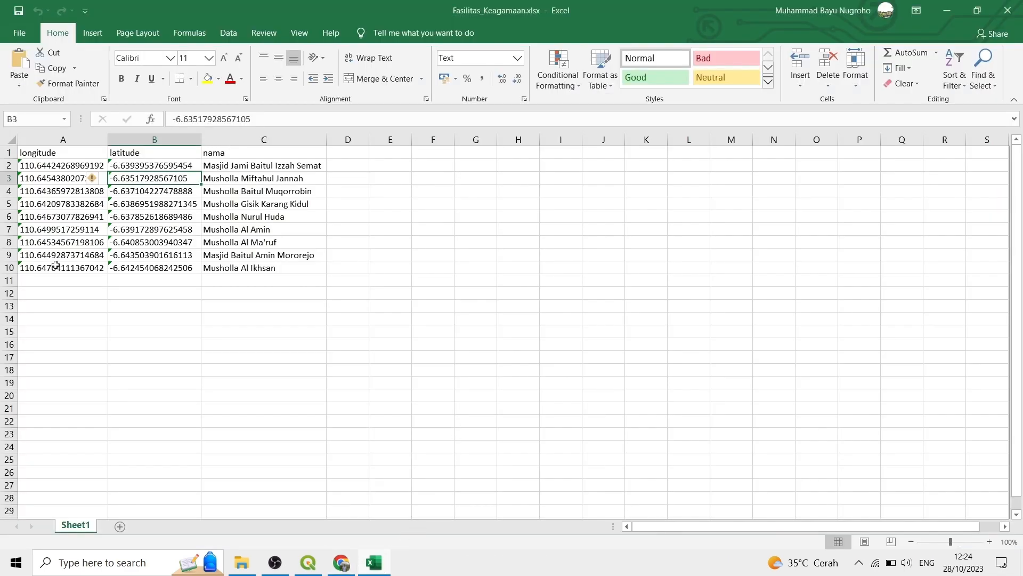
left_click_drag(51, 167, 127, 275)
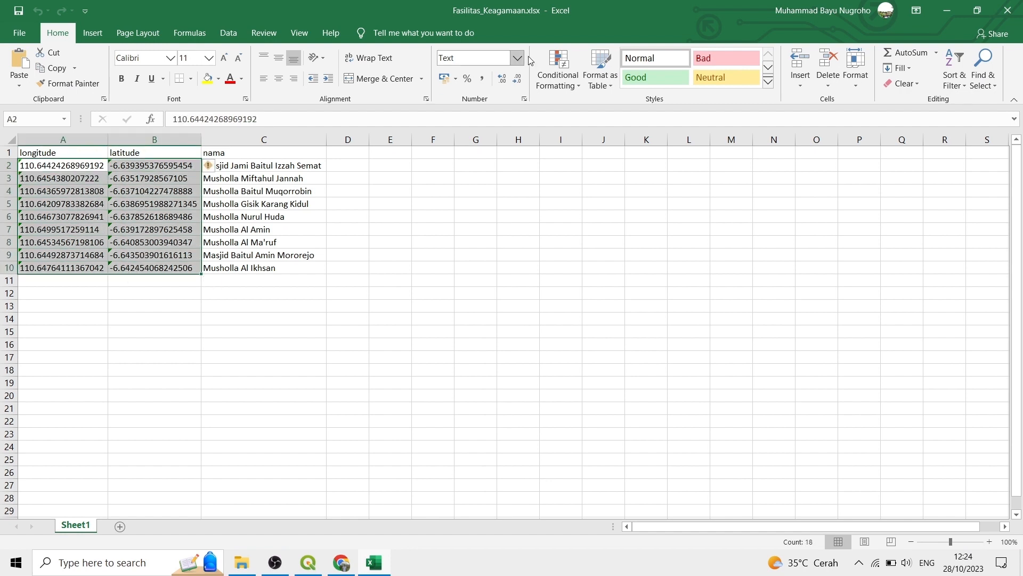
left_click(371, 208)
left_click(336, 326)
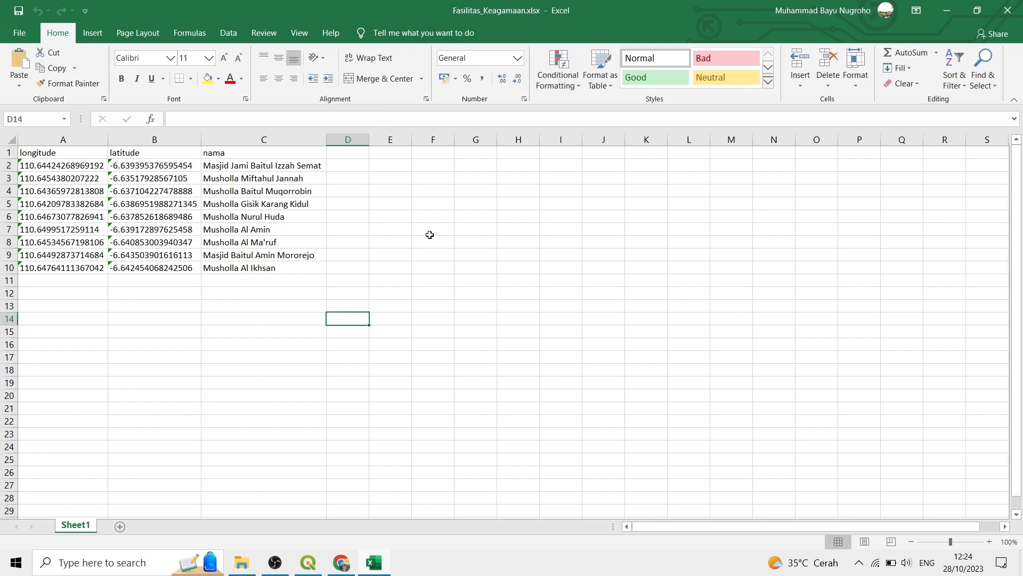
left_click(401, 239)
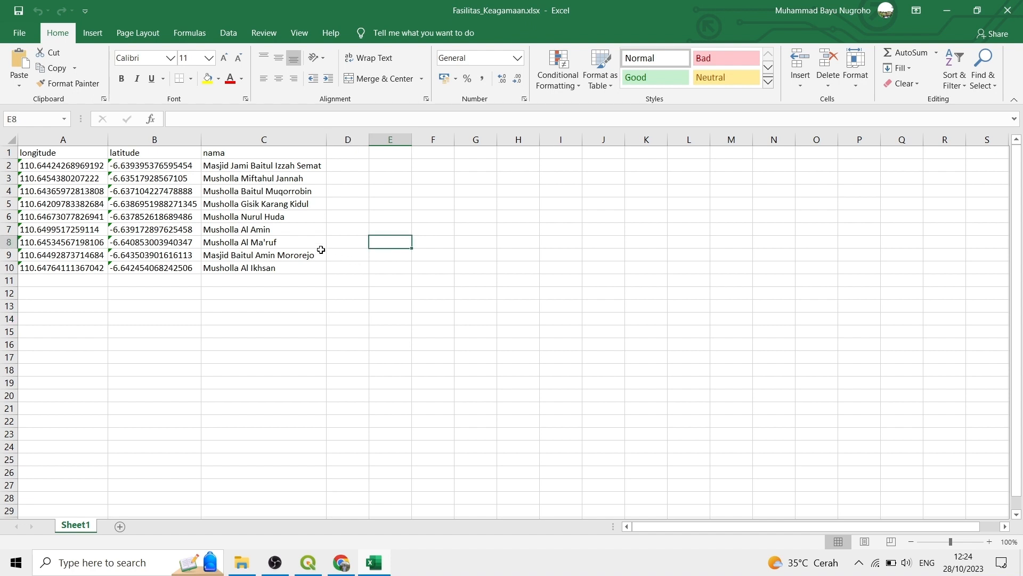
Step: Save the workbook in the Data Excel folder as a CSV (Comma delimited) file named Tempat_Ibadah and close Excel
left_click(20, 33)
left_click(72, 209)
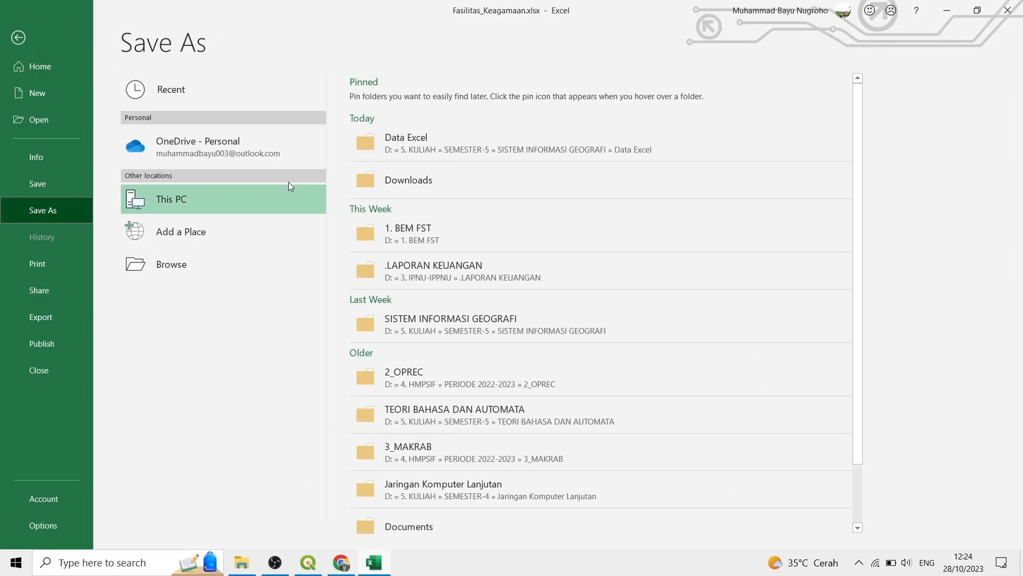
left_click(410, 150)
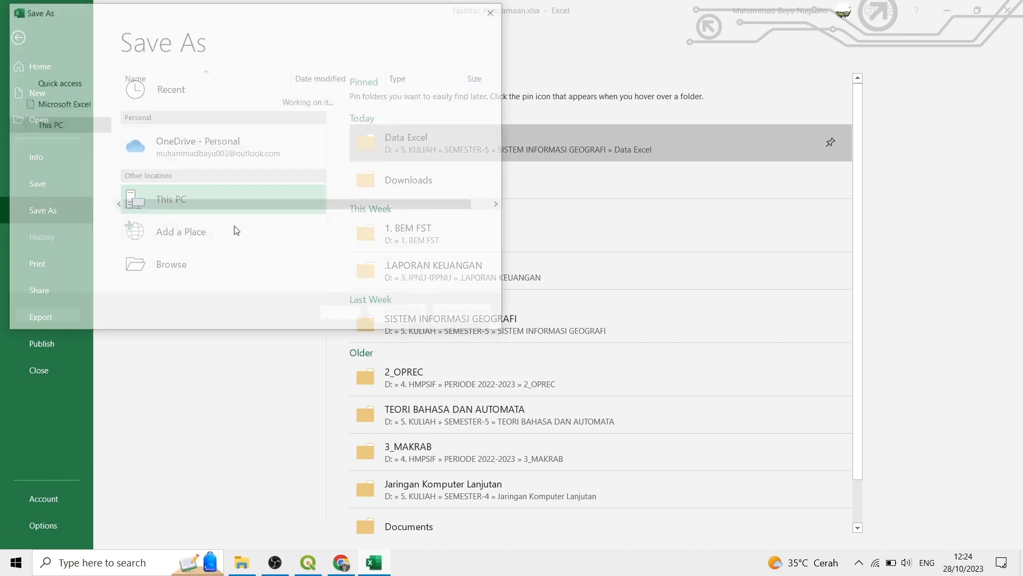
left_click(190, 241)
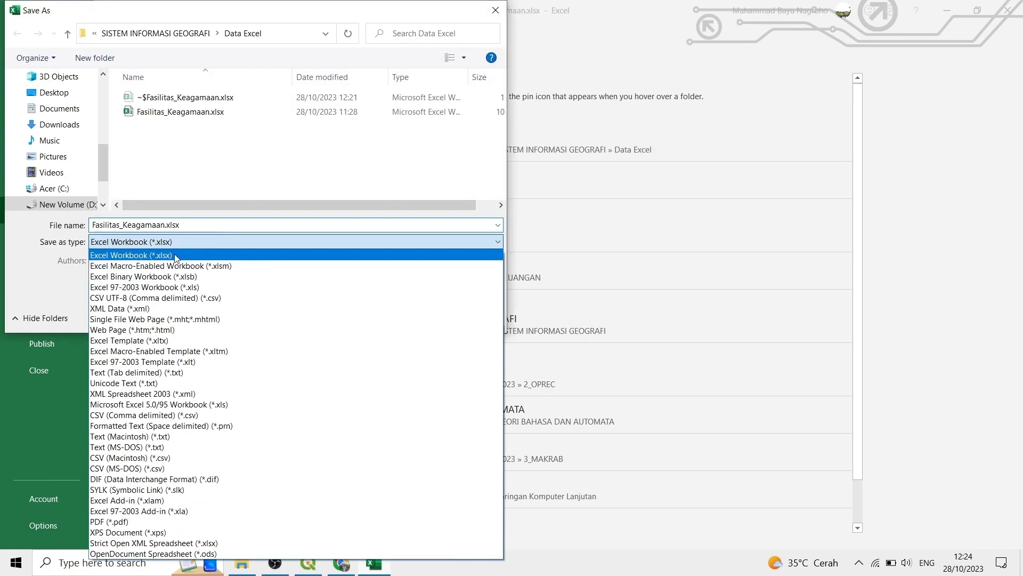
left_click(152, 421)
double_click(192, 222)
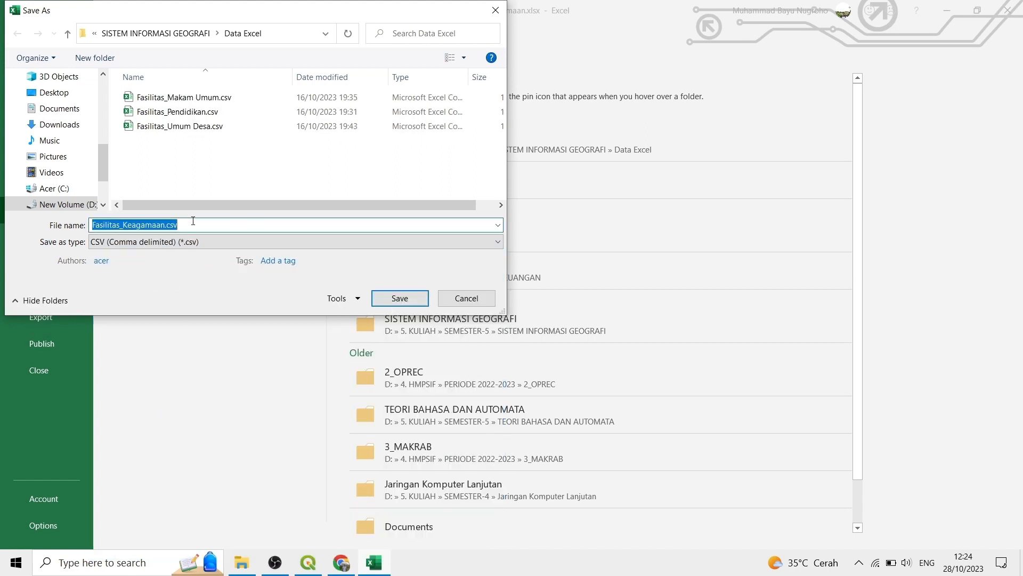
type("T")
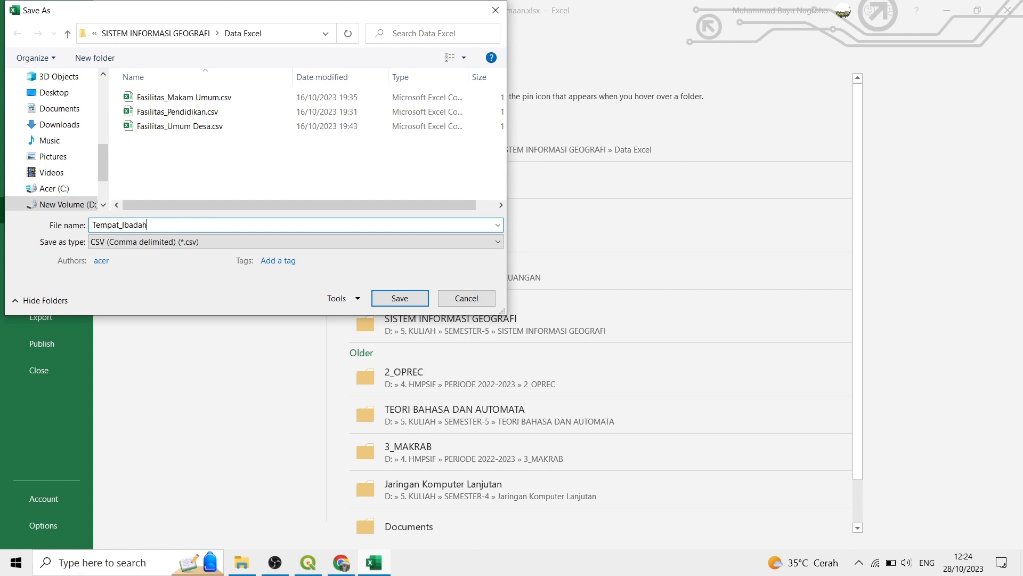
type("empat_Ibadah")
key("Return")
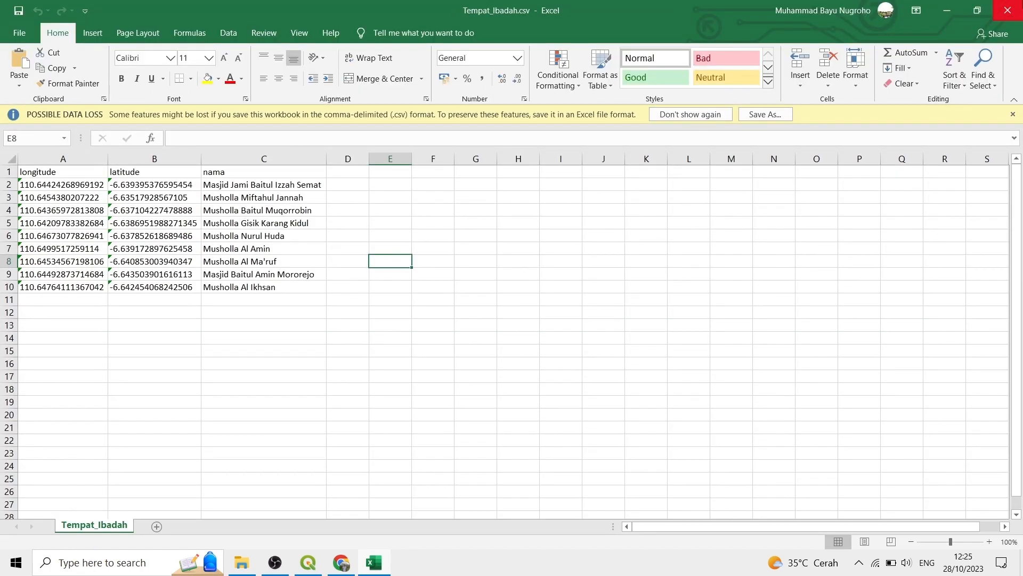
left_click(1007, 10)
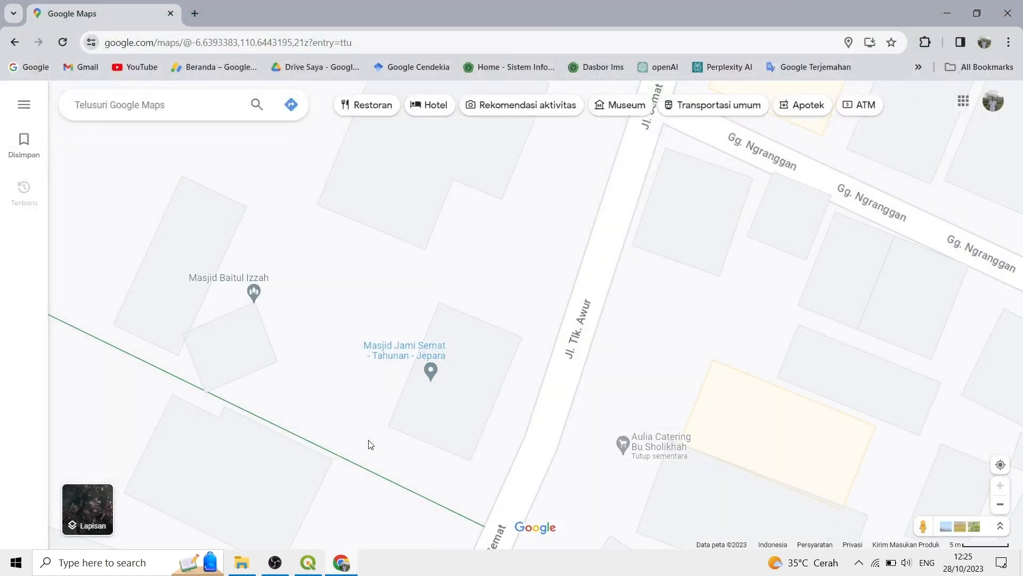
Step: Switch to QGIS and load Tempat_Ibadah.csv from the Data Excel folder as the source for a delimited text layer
left_click(308, 561)
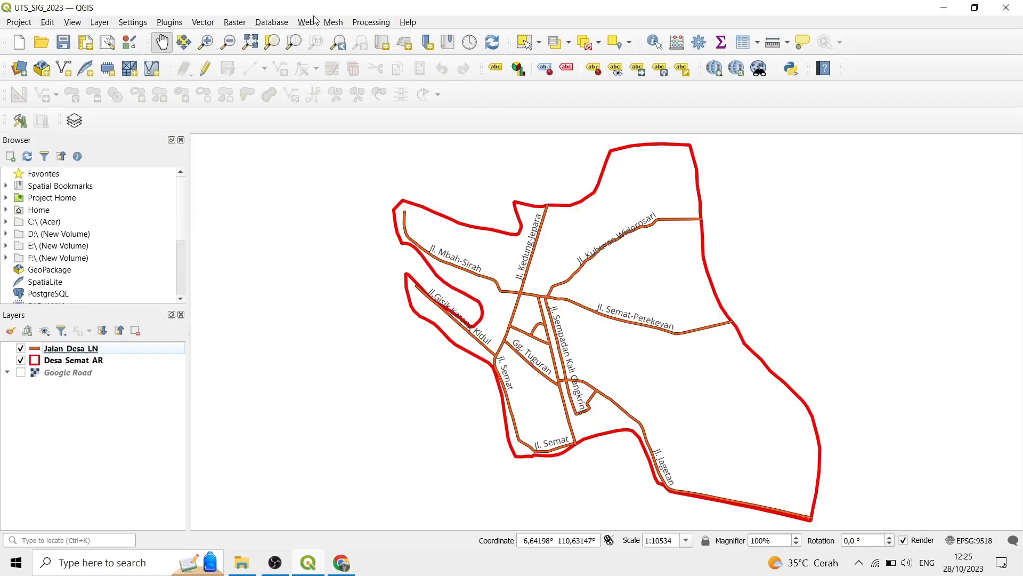
left_click(103, 23)
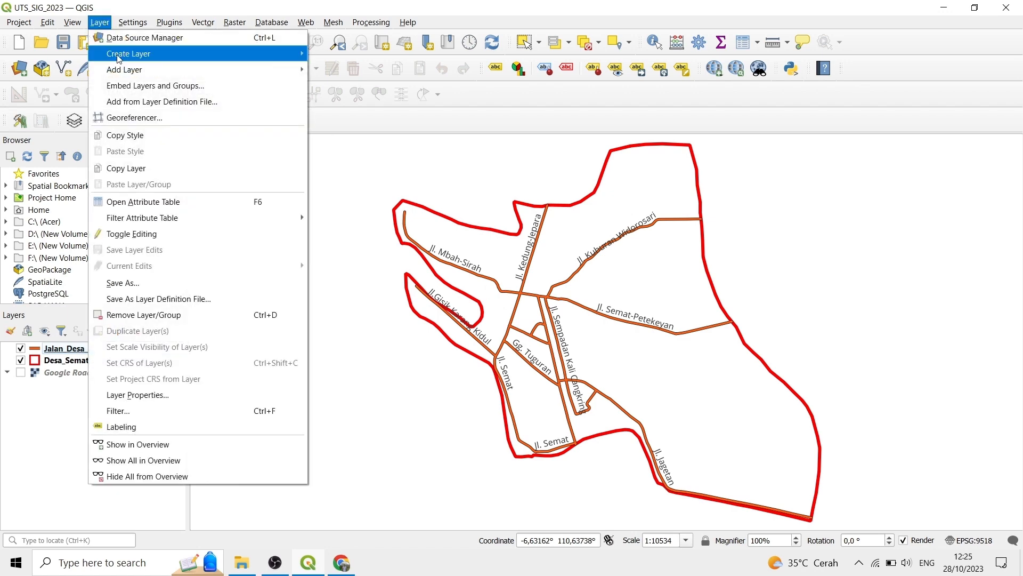
mouse_move(288, 69)
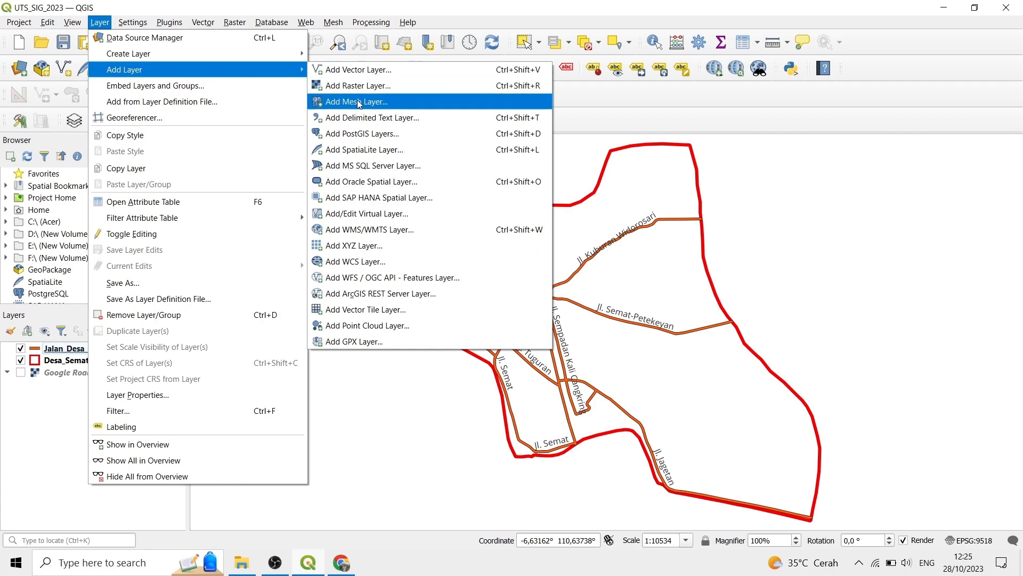
left_click(359, 118)
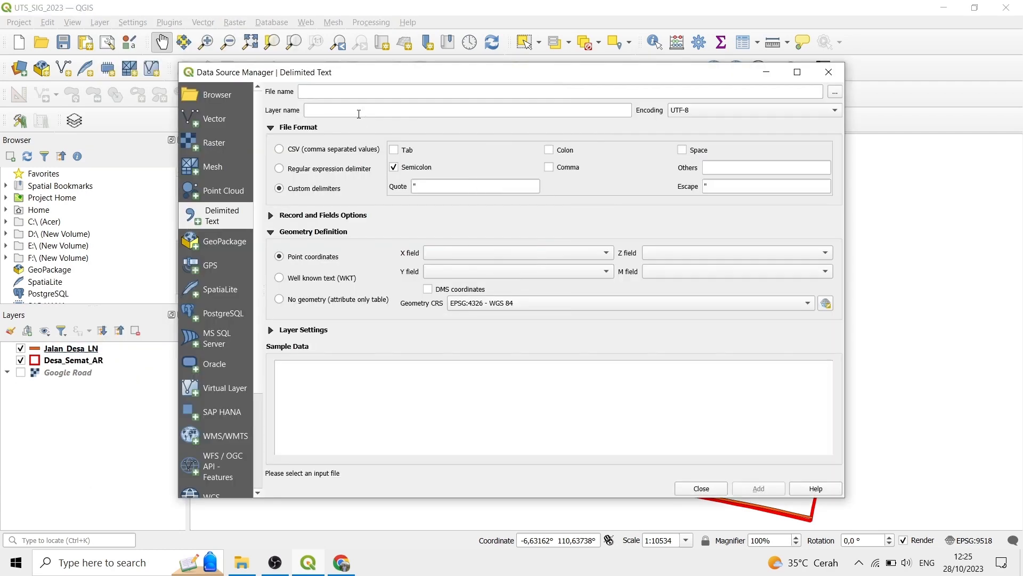
left_click(835, 92)
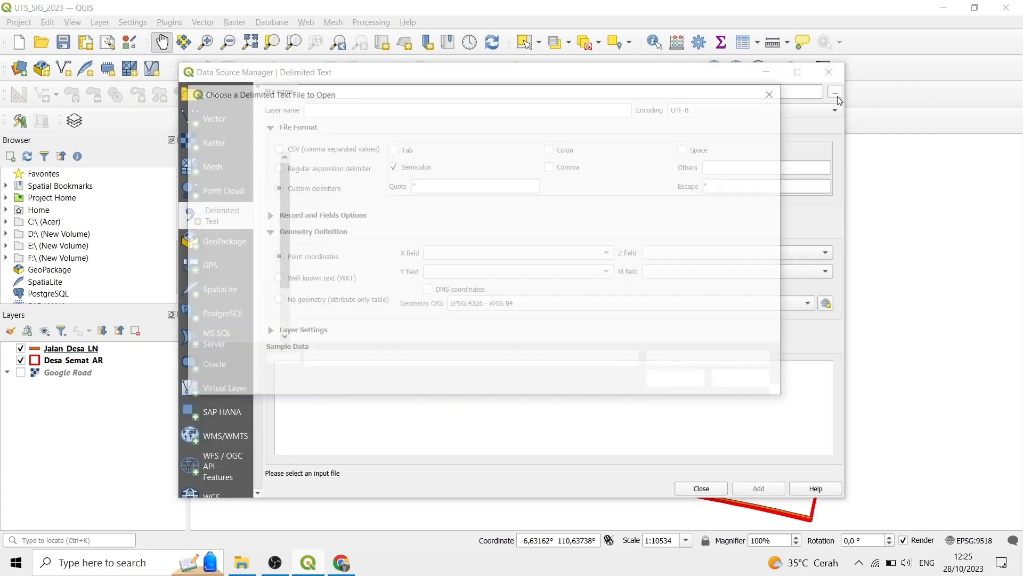
left_click(427, 223)
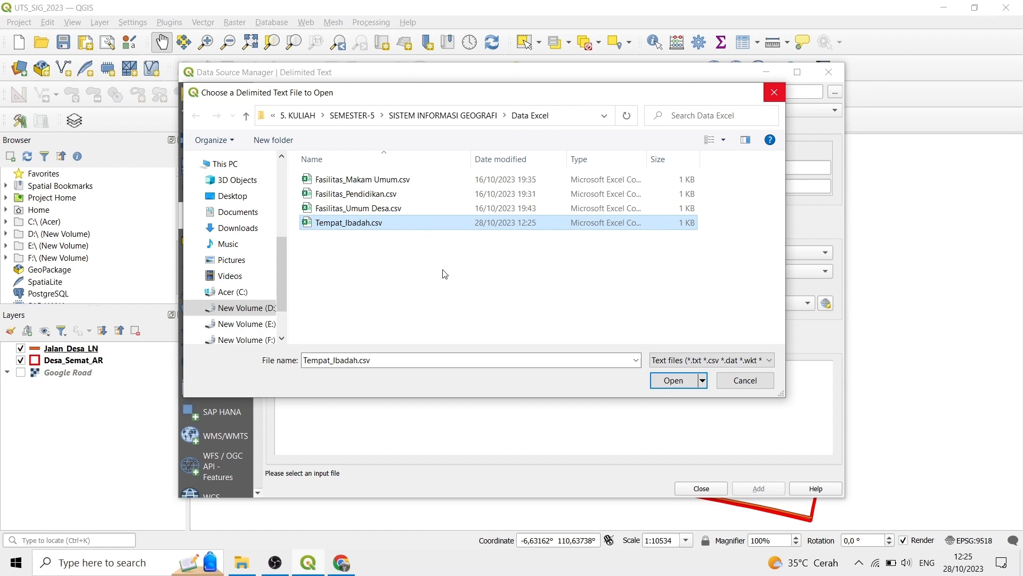
left_click(673, 381)
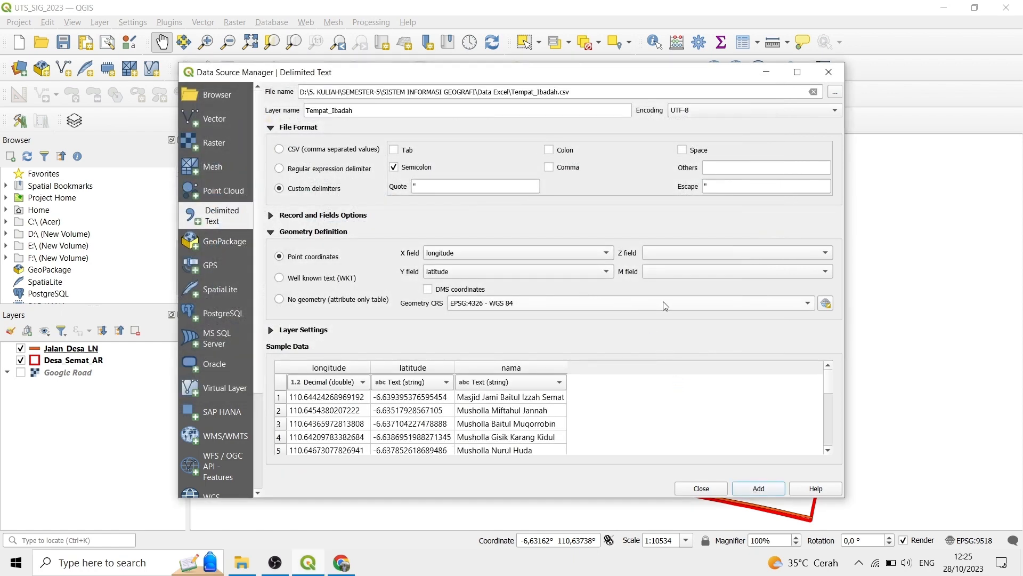
Step: Add the Tempat_Ibadah point layer with longitude as X, latitude as Y and EPSG:4326, and inspect its points on the map
scroll(491, 414, "down", 1)
scroll(490, 414, "down", 1)
scroll(394, 415, "up", 2)
left_click(762, 489)
left_click(700, 489)
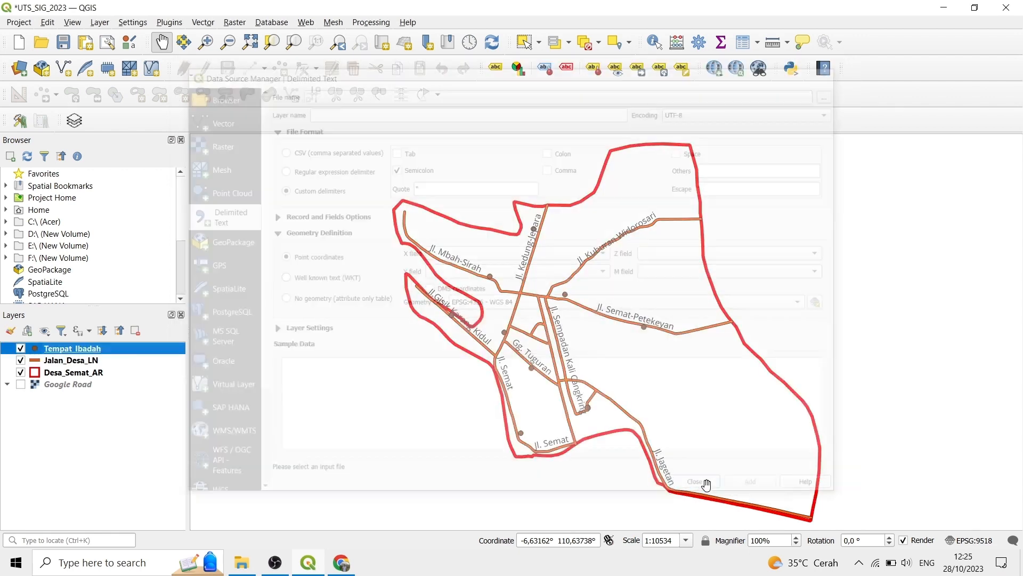
scroll(558, 300, "up", 3)
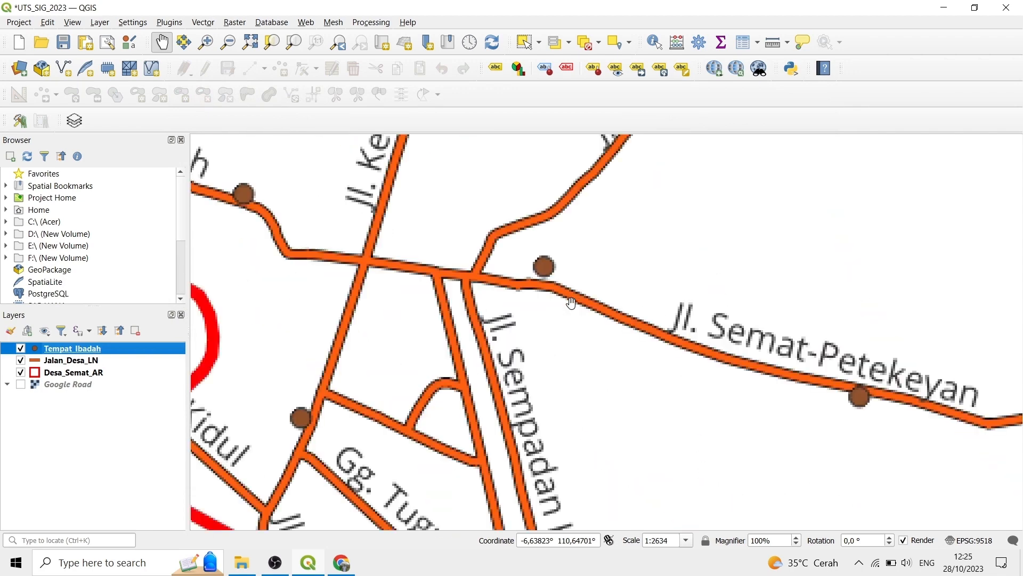
scroll(521, 288, "down", 2)
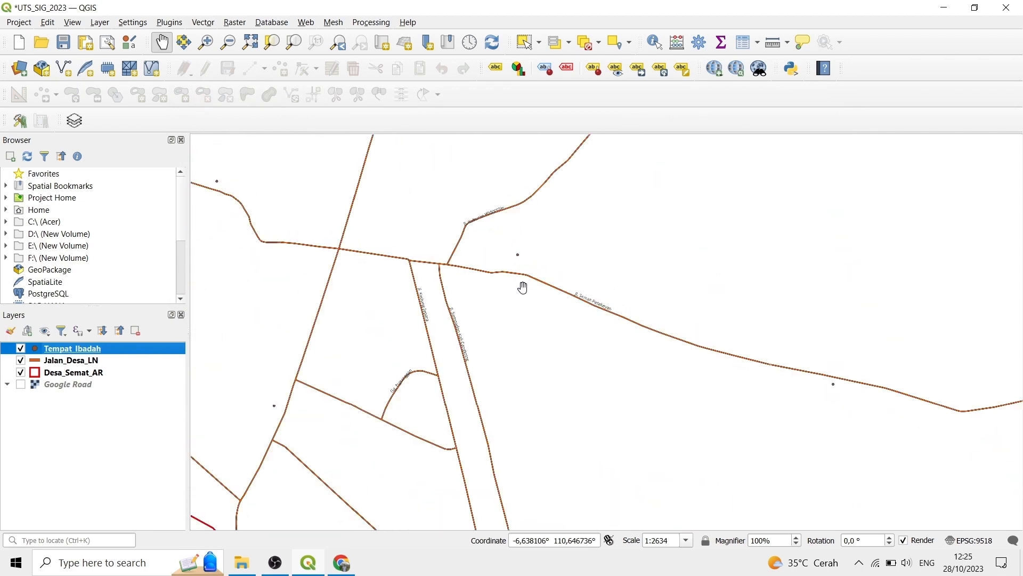
left_click(137, 432)
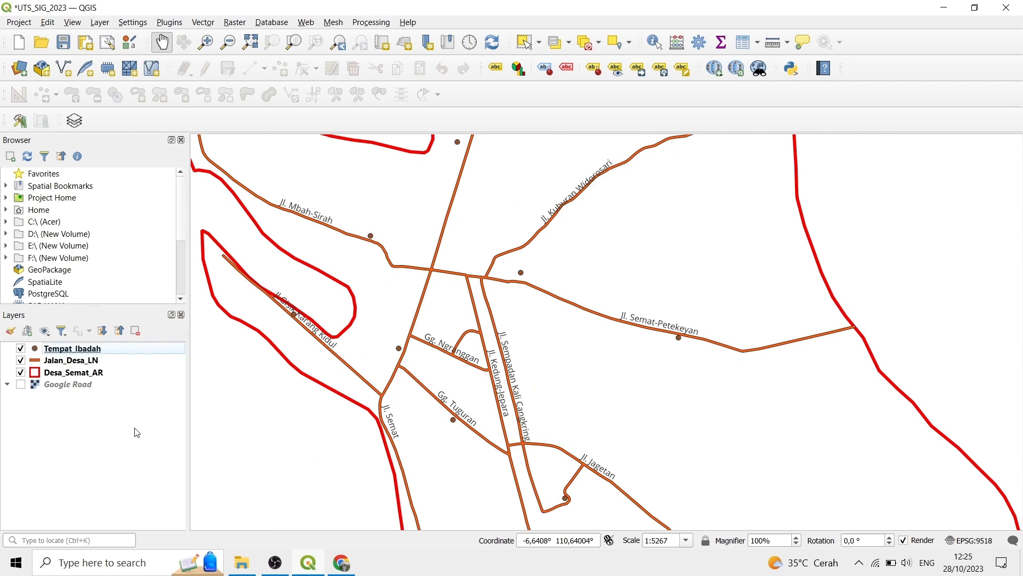
Step: Add Fasilitas_Makam Umum.csv to the project as a delimited text point layer
left_click(100, 23)
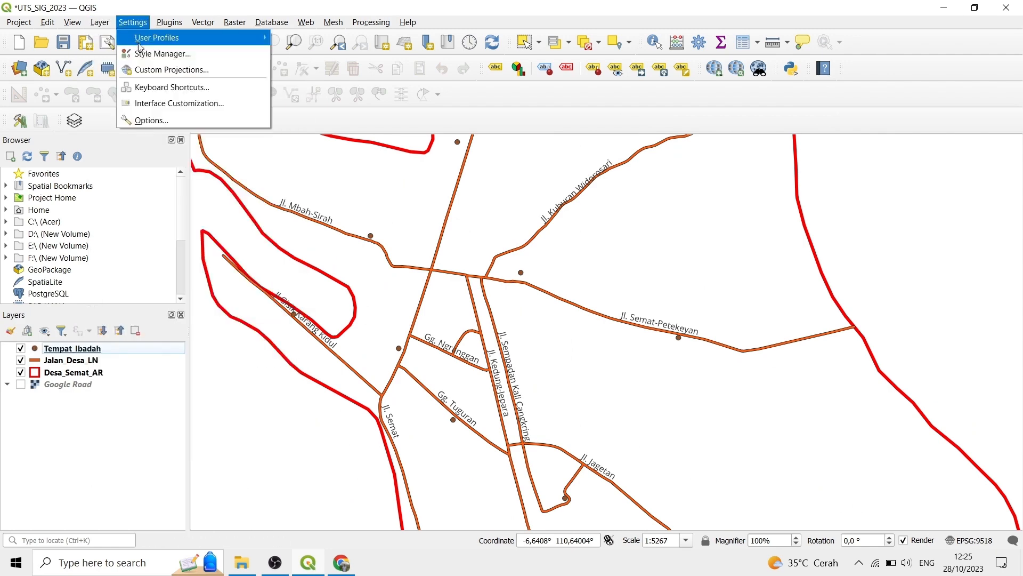
mouse_move(99, 70)
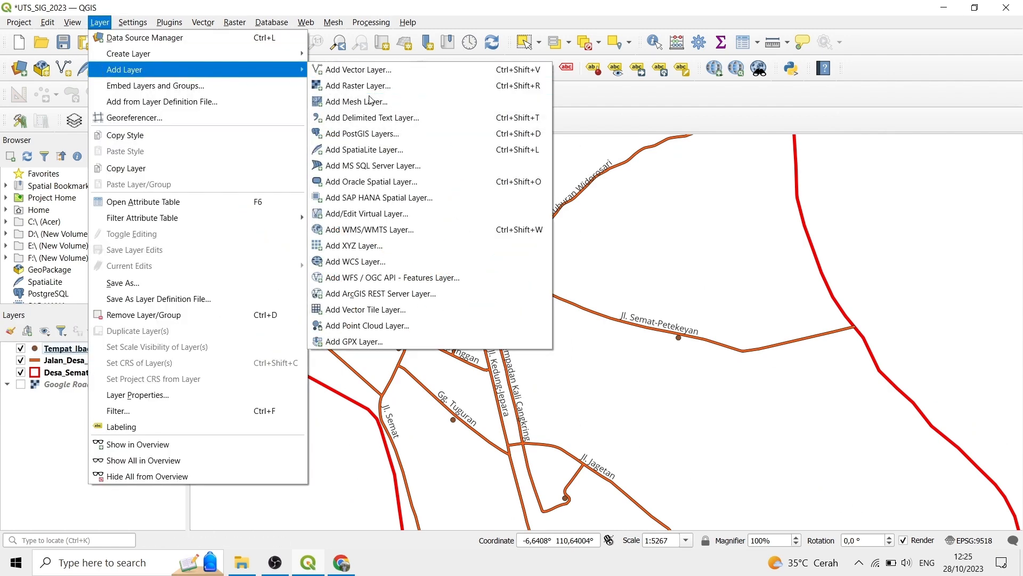
left_click(359, 117)
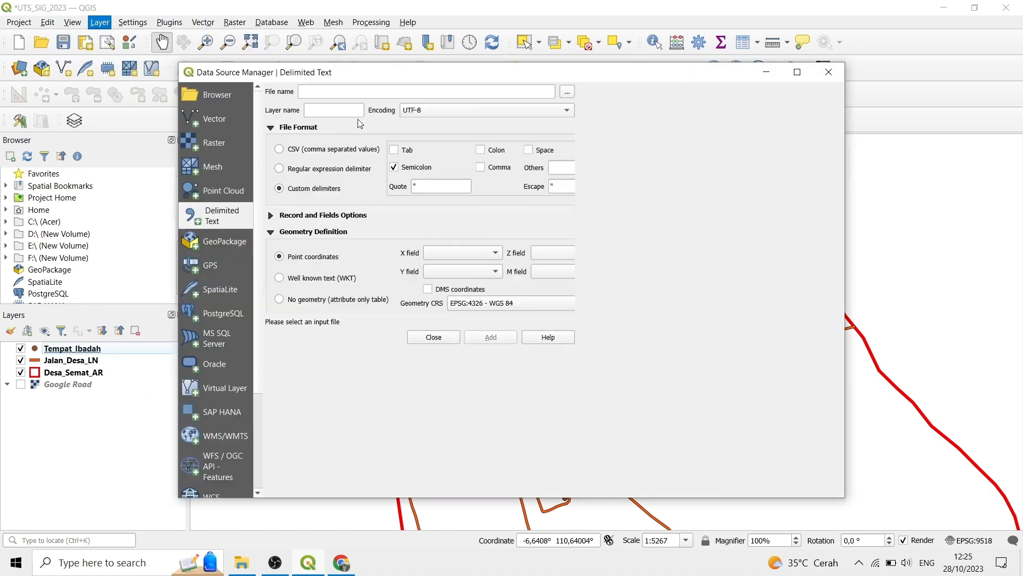
left_click(834, 94)
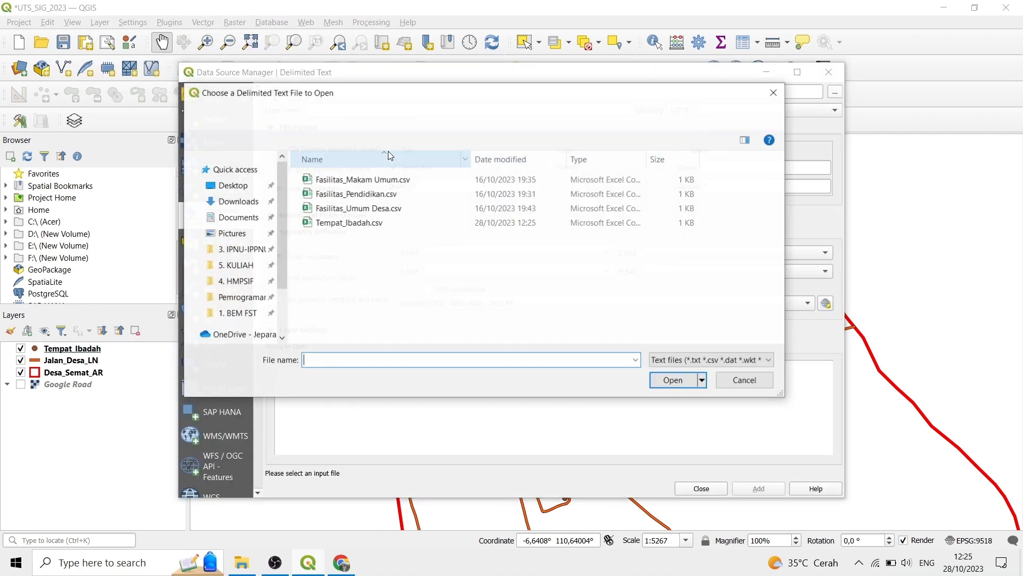
double_click(395, 179)
left_click(755, 489)
Step: Add Fasilitas_Pendidikan.csv as another delimited text point layer
left_click(835, 92)
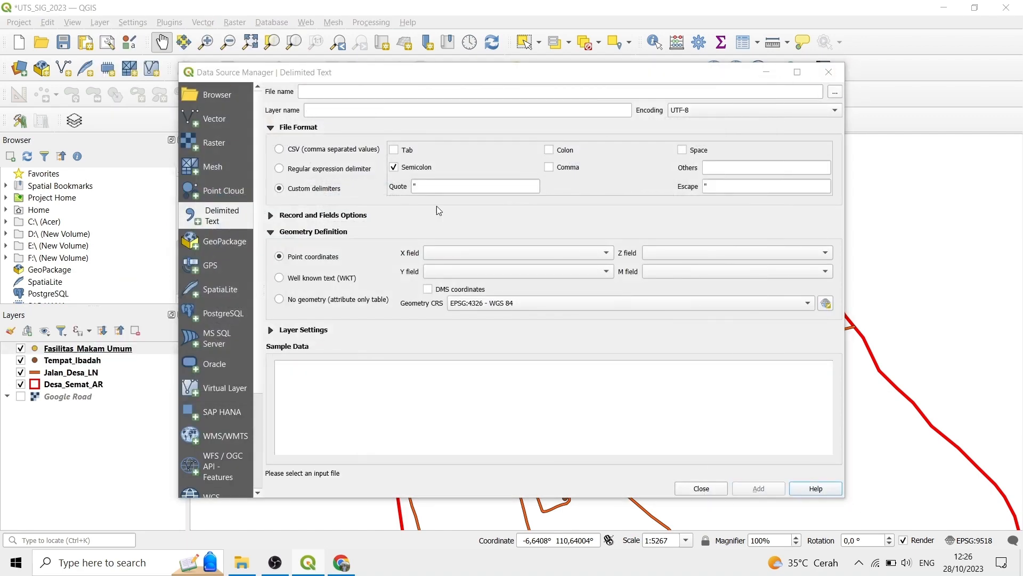
left_click(384, 194)
left_click(685, 381)
left_click(758, 487)
Step: Add Fasilitas_Umum Desa.csv as a delimited text point layer and close the Data Source Manager
left_click(835, 93)
left_click(384, 208)
left_click(703, 383)
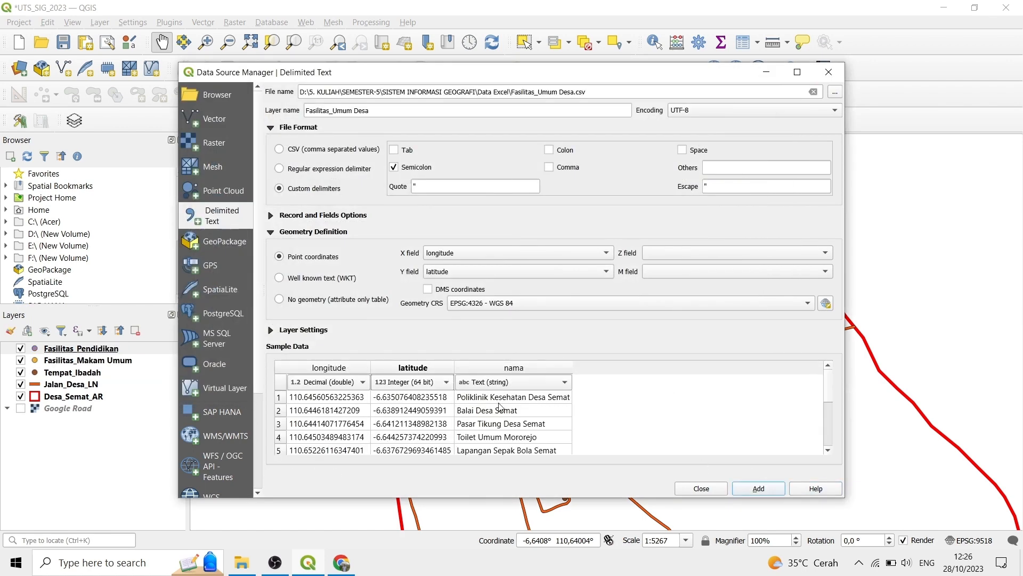
left_click(758, 487)
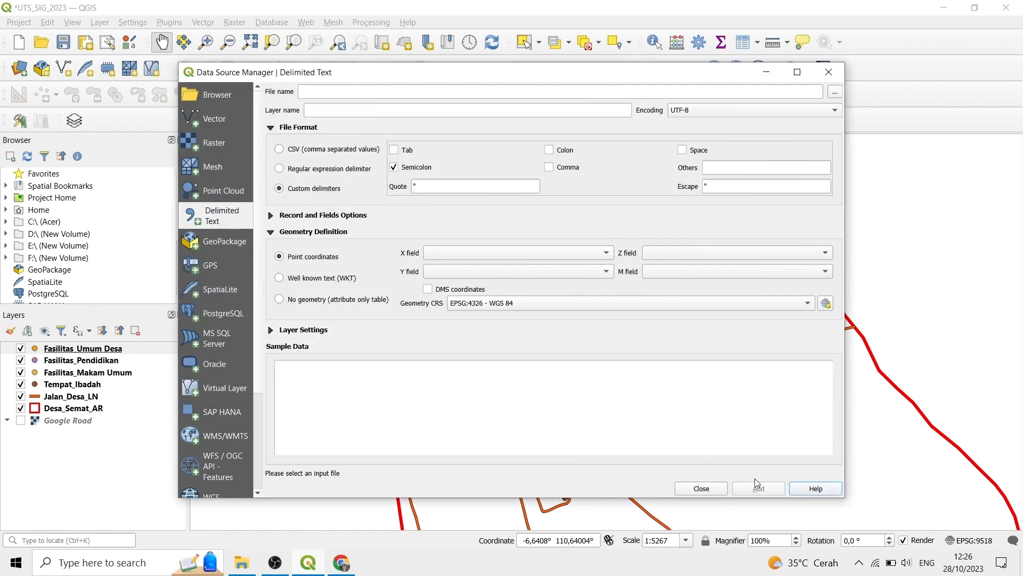
left_click(701, 488)
Step: Change the marker symbol of the Tempat_Ibadah layer to a blue diamond
scroll(521, 306, "down", 1)
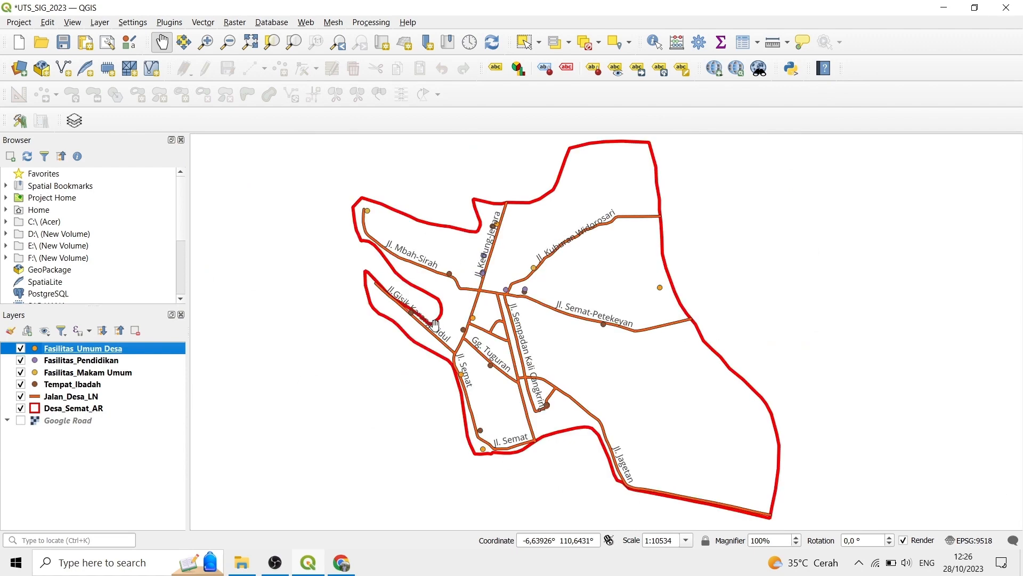
left_click(335, 405)
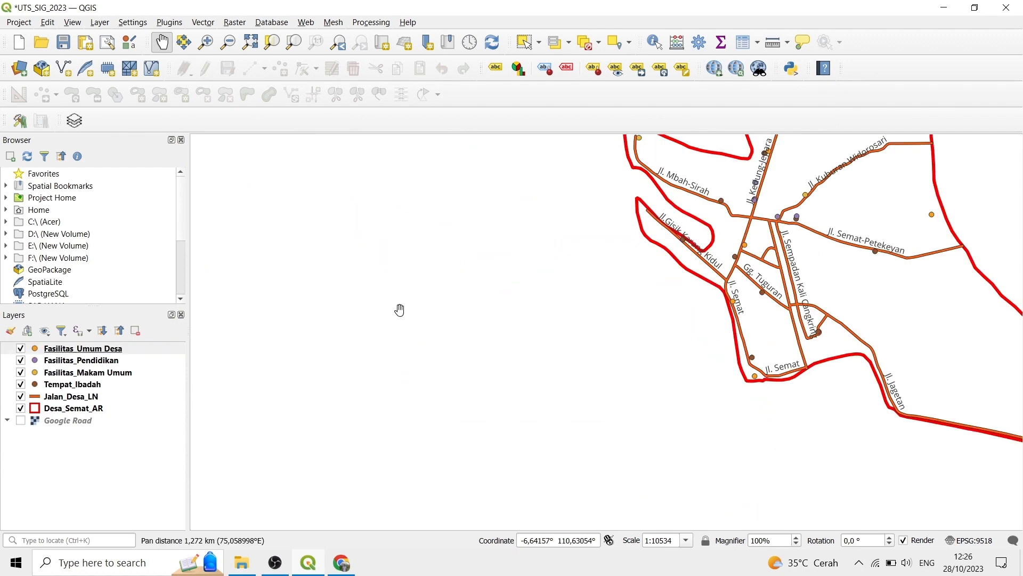
left_click(248, 43)
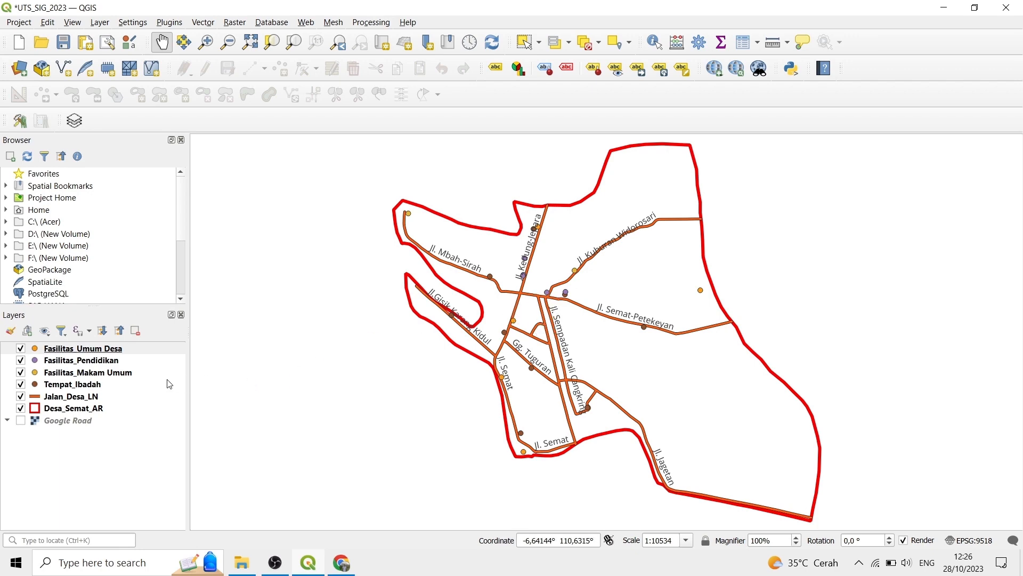
scroll(588, 327, "up", 1)
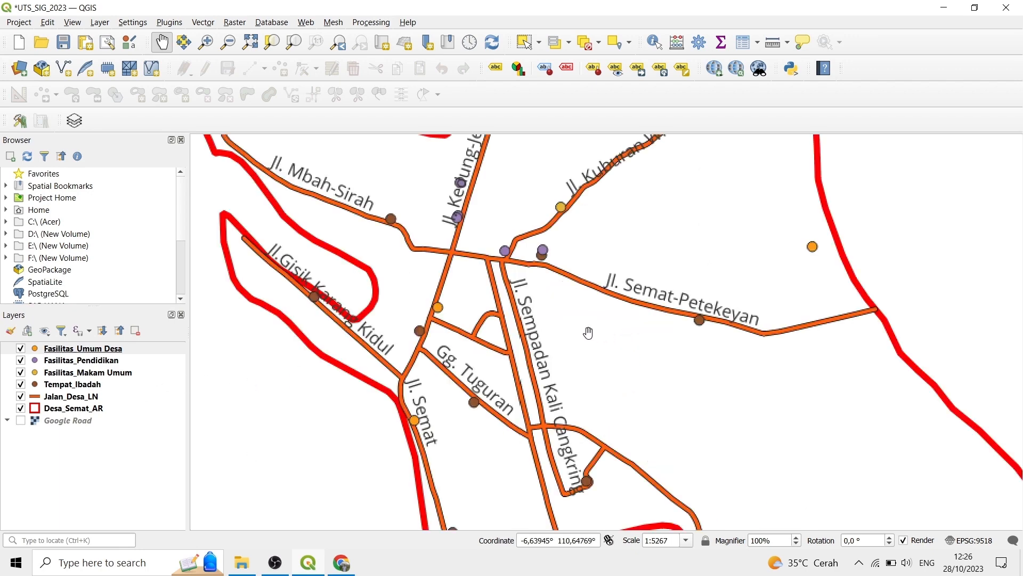
double_click(124, 387)
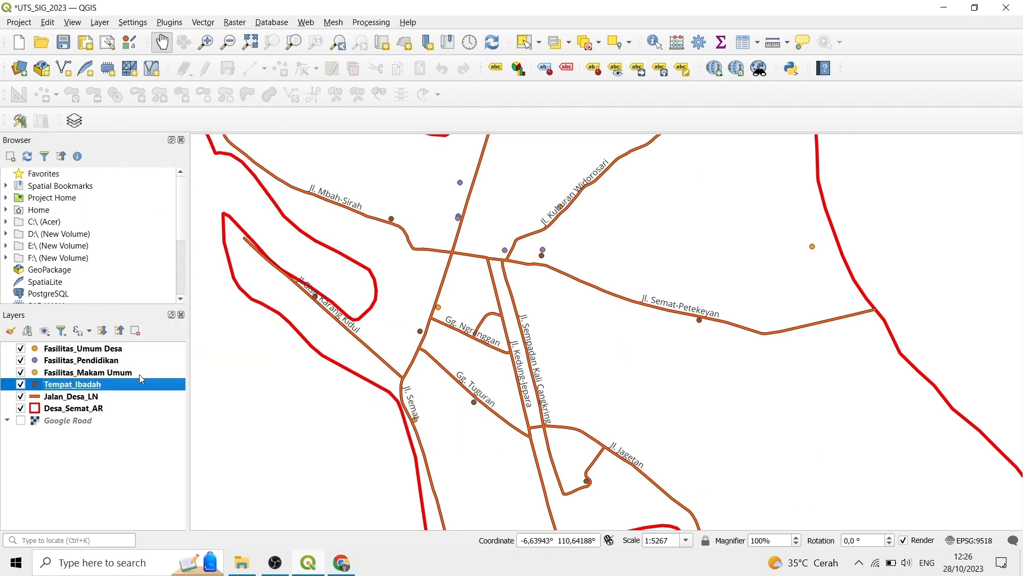
scroll(431, 374, "up", 5)
left_click(214, 303)
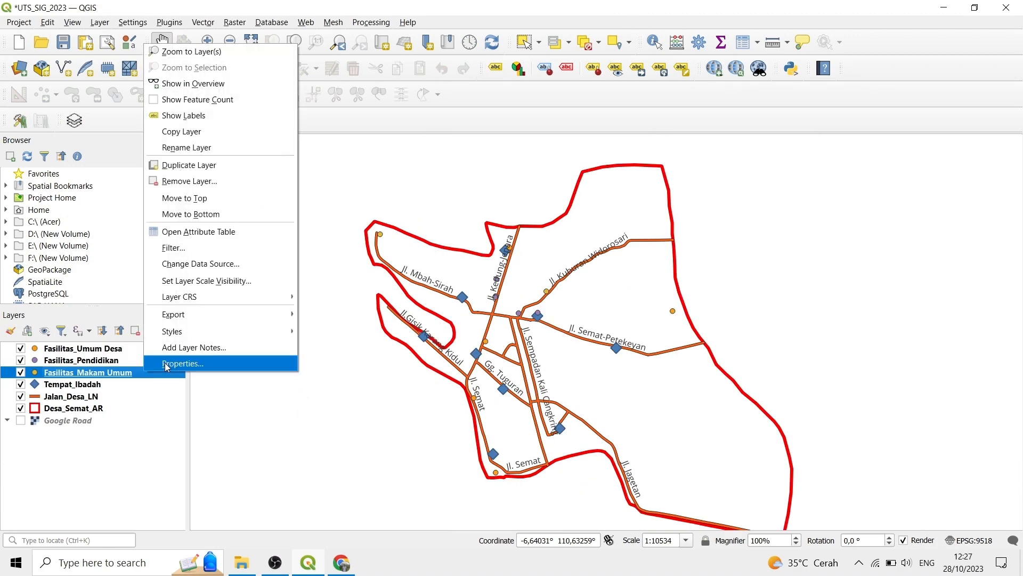
Step: Change the marker symbol of the Fasilitas_Makam Umum layer to topo camp and that of Fasilitas_Pendidikan to the orange dot
left_click(316, 141)
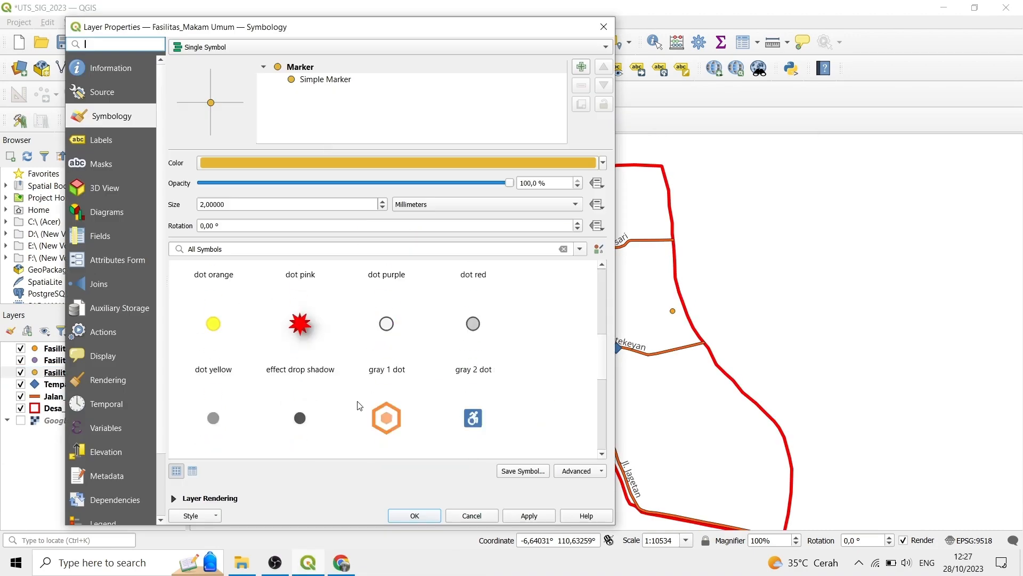
scroll(356, 404, "down", 5)
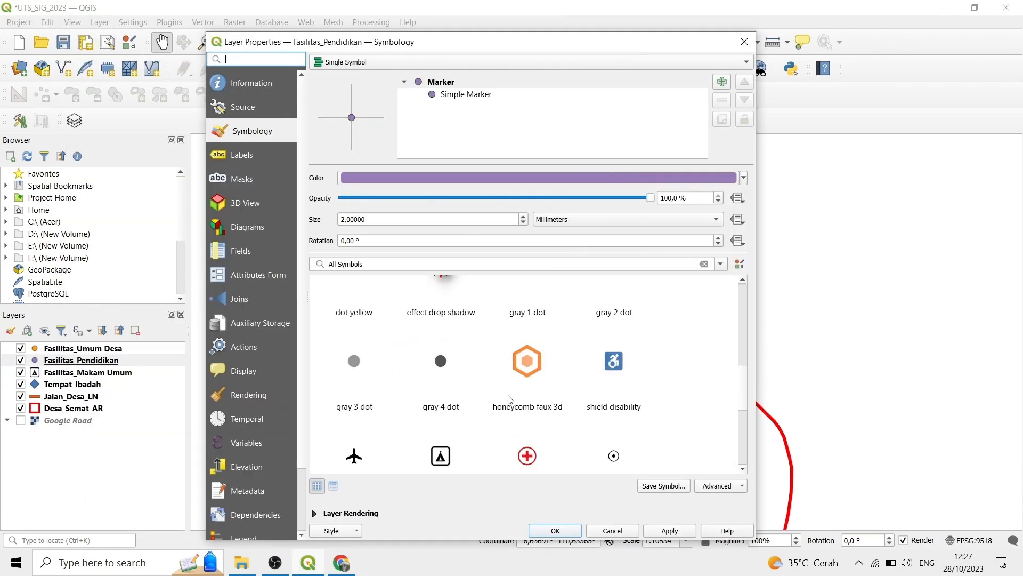
scroll(507, 399, "up", 1)
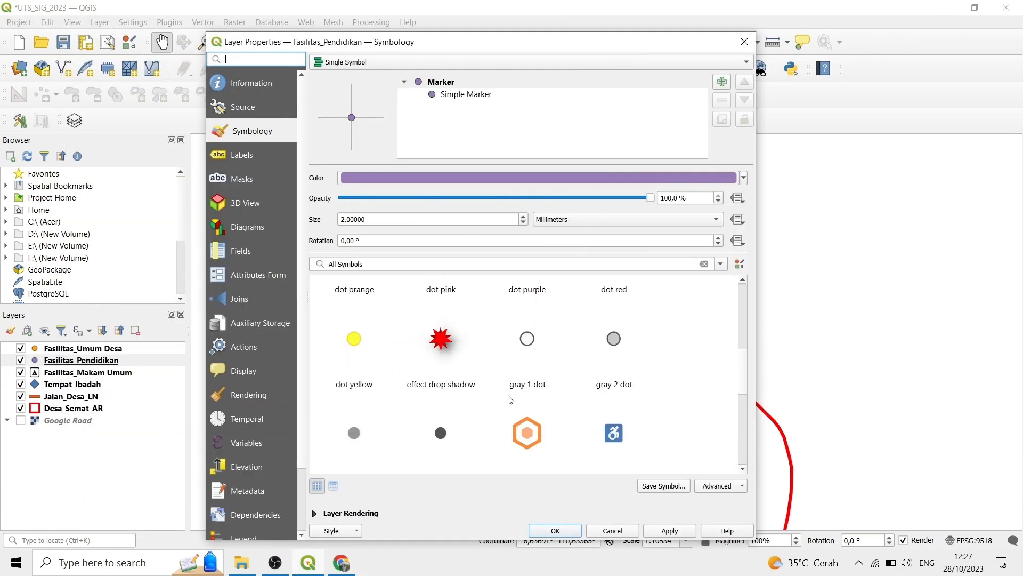
scroll(489, 421, "up", 3)
scroll(357, 393, "down", 2)
left_click(356, 393)
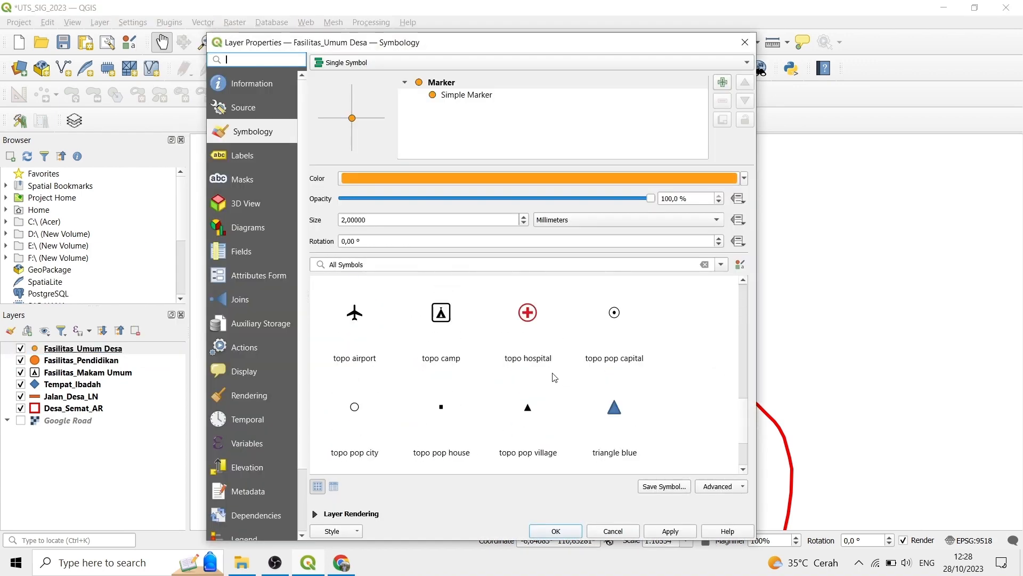
Step: Change the marker symbol of the Fasilitas_Umum Desa layer to honeycomb faux 3d
scroll(523, 343, "up", 2)
left_click(527, 343)
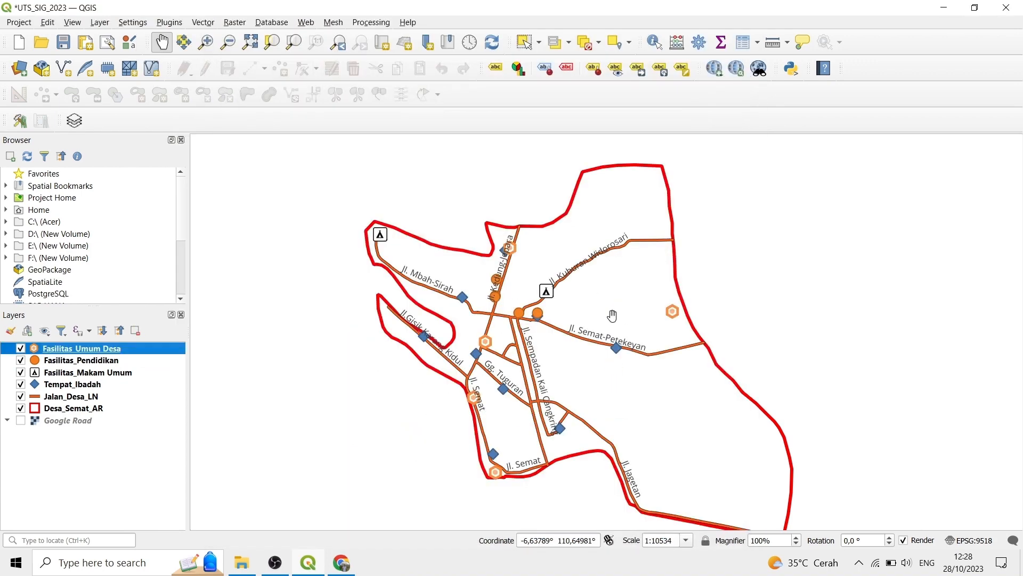
left_click_drag(613, 315, 641, 294)
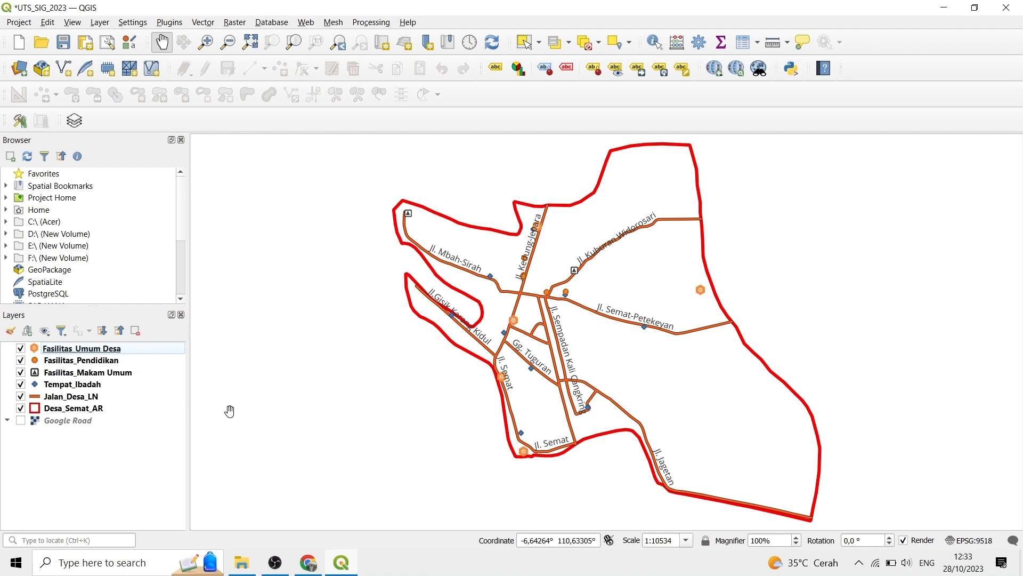
Step: Turn on single labels for the Tempat_Ibadah layer using the nama field
left_click(147, 389)
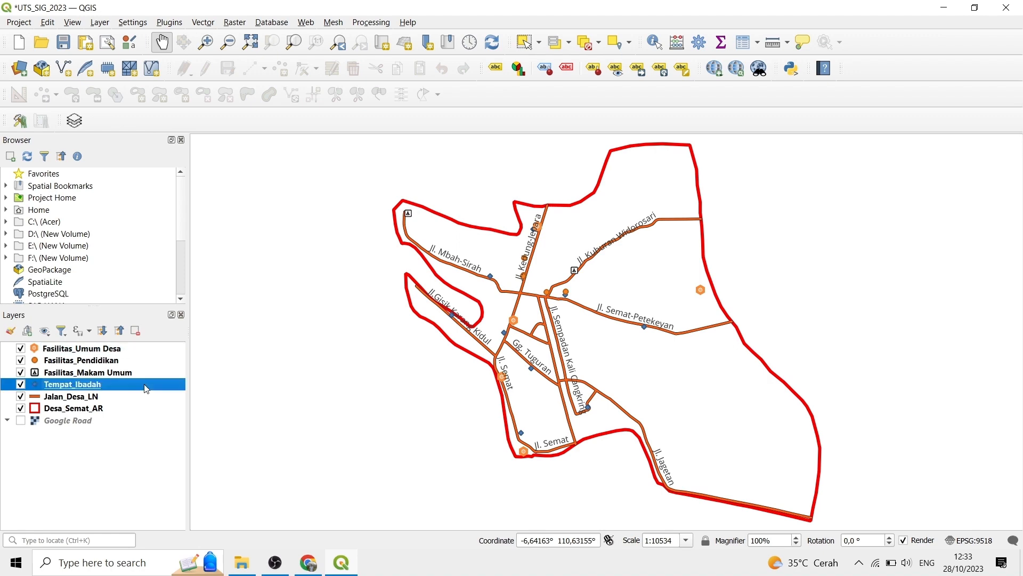
right_click(147, 389)
left_click(162, 380)
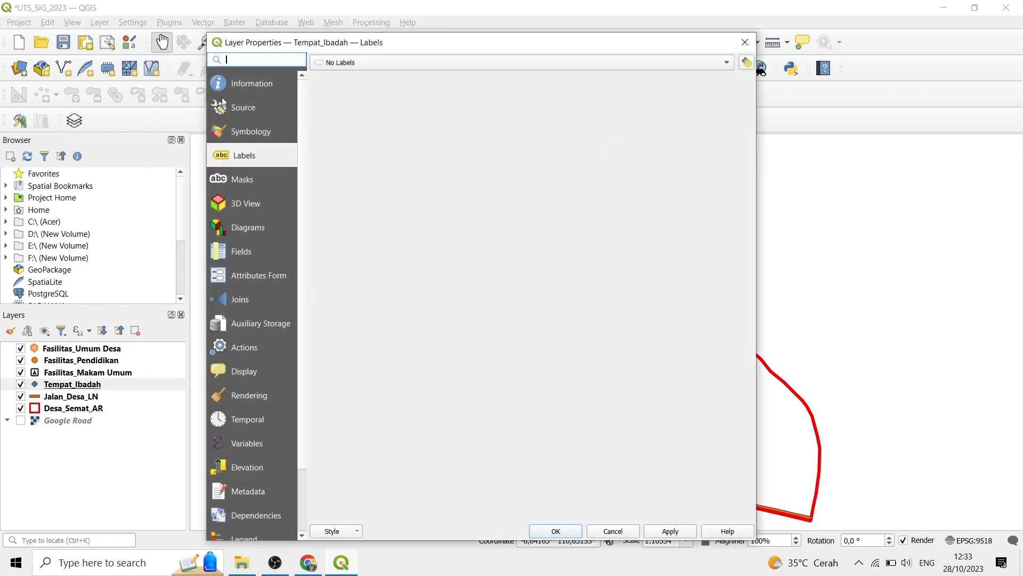
left_click(343, 64)
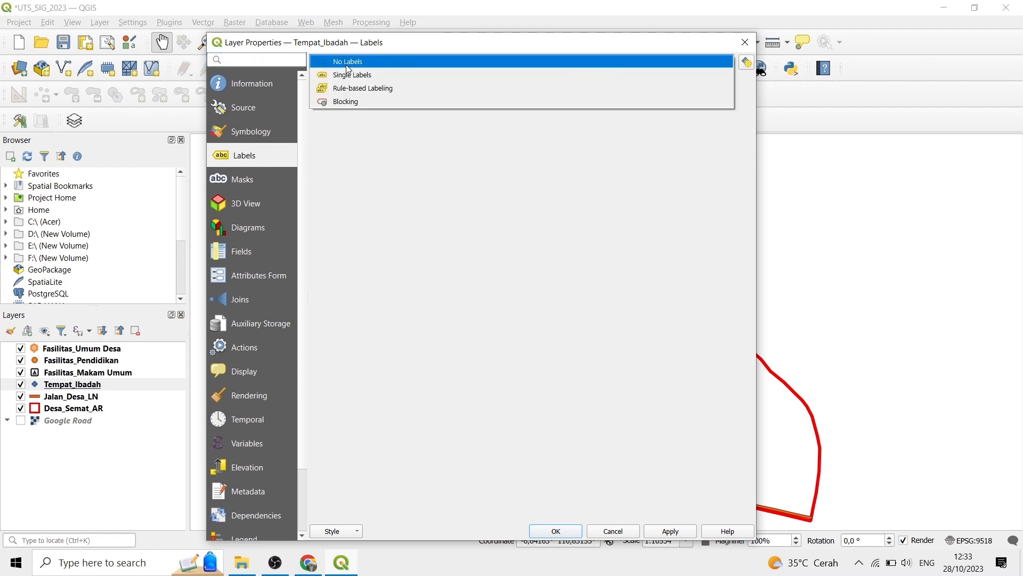
left_click(342, 75)
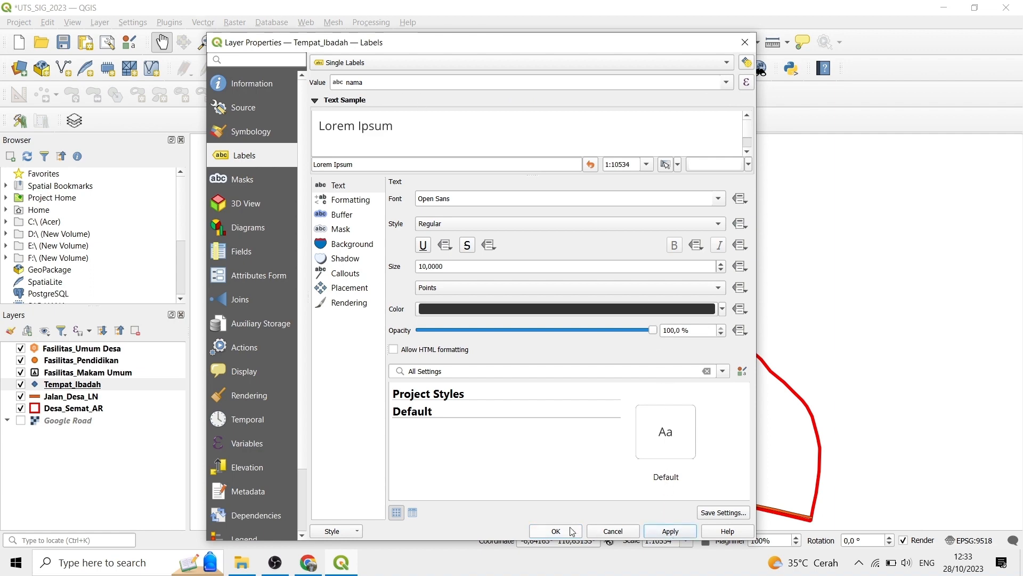
left_click(556, 531)
Step: Turn on single labels with the cemetery names for the Fasilitas_Makam Umum layer
right_click(75, 371)
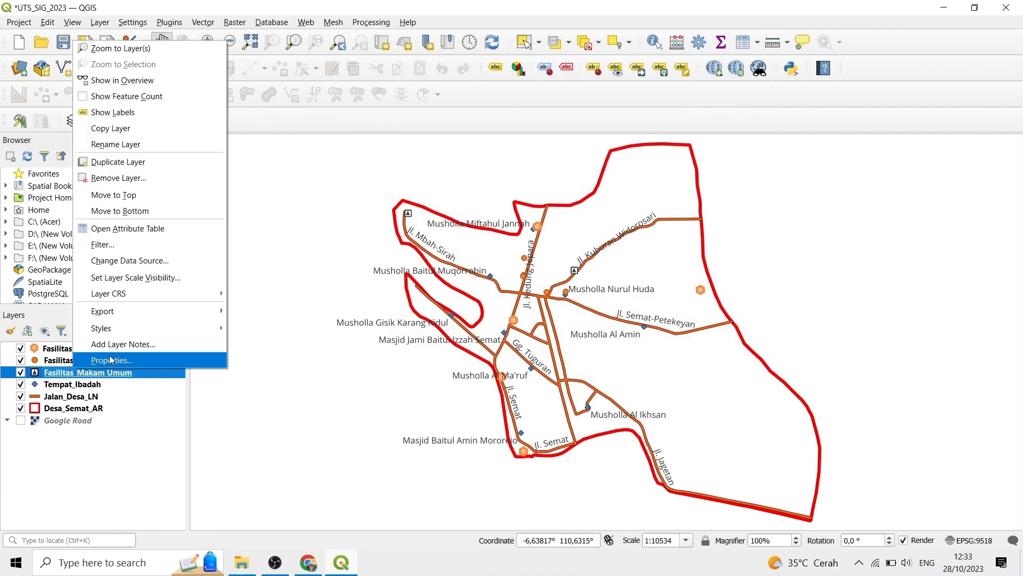
left_click(110, 356)
left_click(336, 62)
left_click(335, 82)
left_click(556, 531)
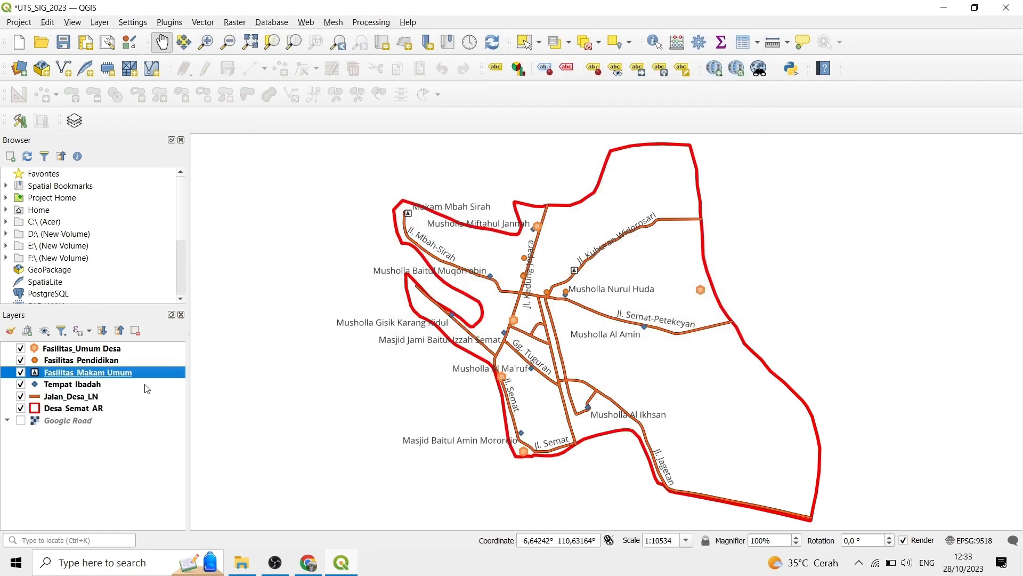
Step: Turn on single labels with the school names for the Fasilitas_Pendidikan layer
right_click(125, 361)
left_click(145, 353)
left_click(352, 63)
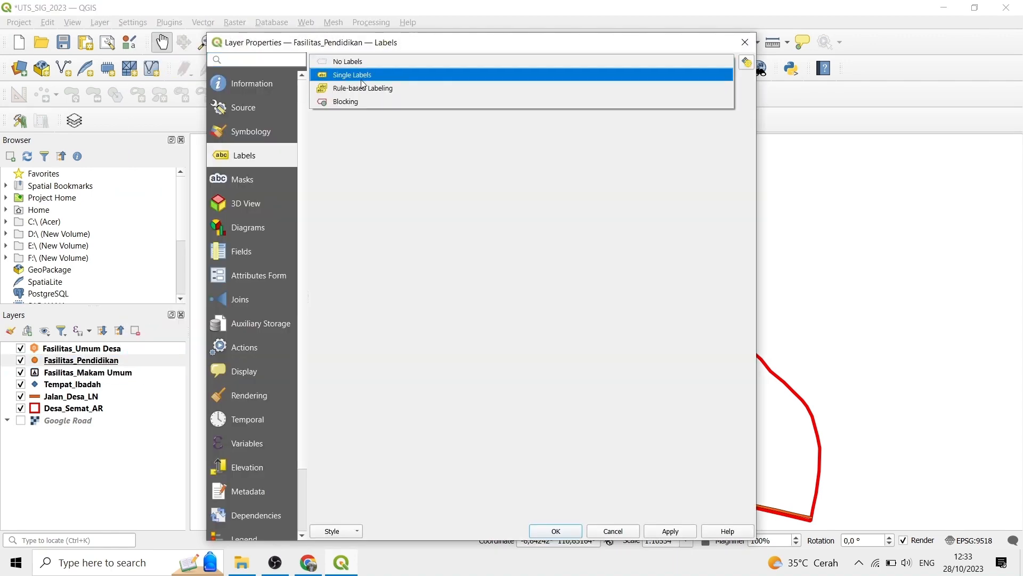
left_click(361, 78)
left_click(727, 83)
left_click(623, 130)
left_click(565, 529)
Step: Label the Fasilitas_Umum Desa layer with single labels taken from the nama field
right_click(123, 350)
left_click(144, 344)
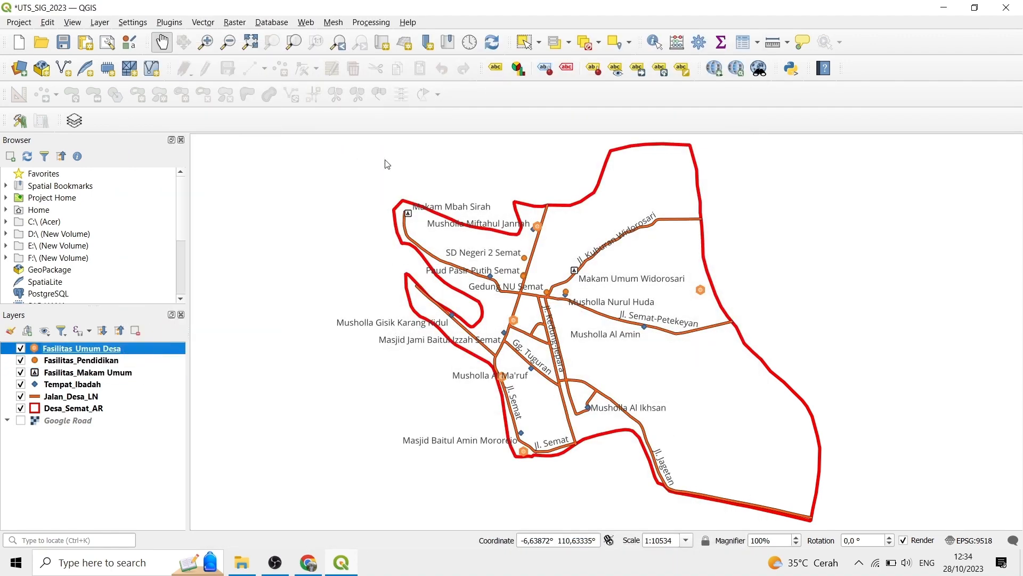
left_click(235, 159)
left_click(349, 62)
left_click(355, 77)
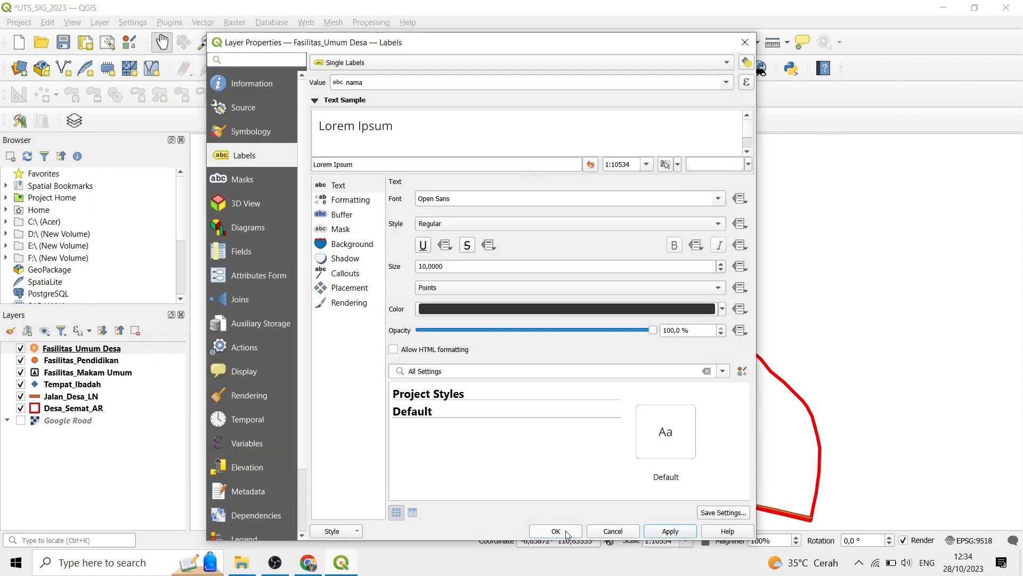
left_click(555, 531)
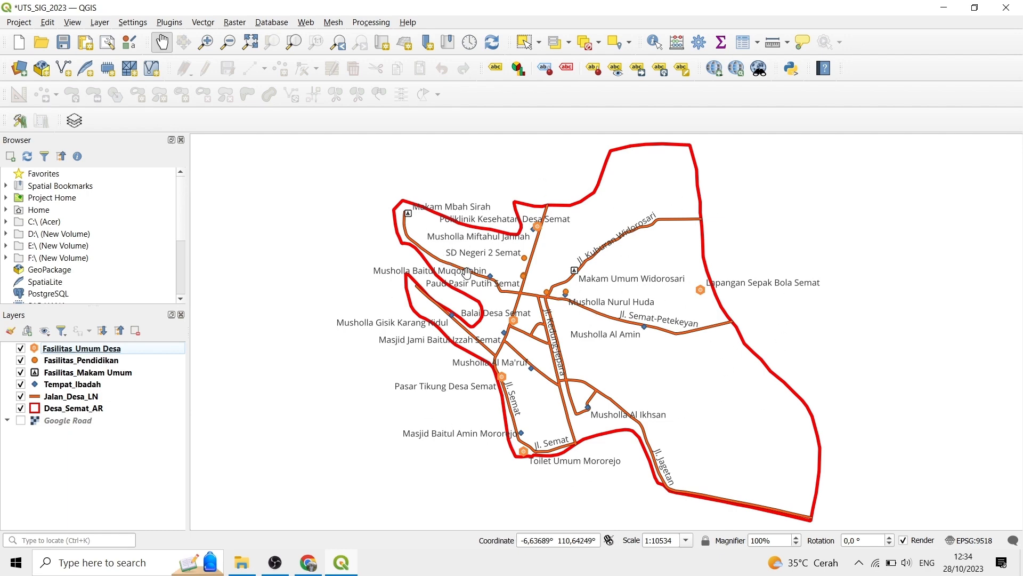
Step: Inspect the facility markers and their name labels across the village map
scroll(502, 258, "up", 2)
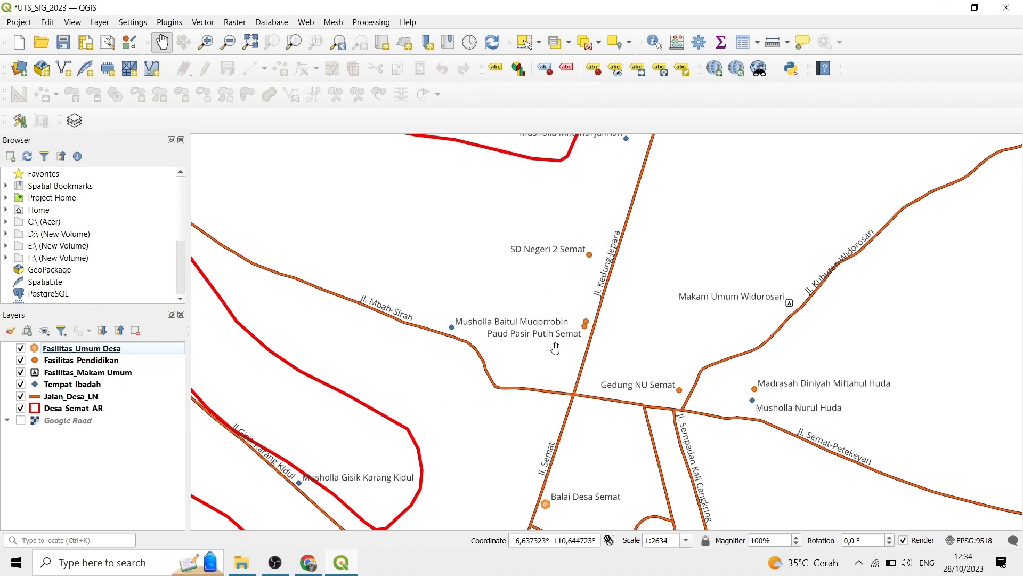
scroll(462, 333, "down", 2)
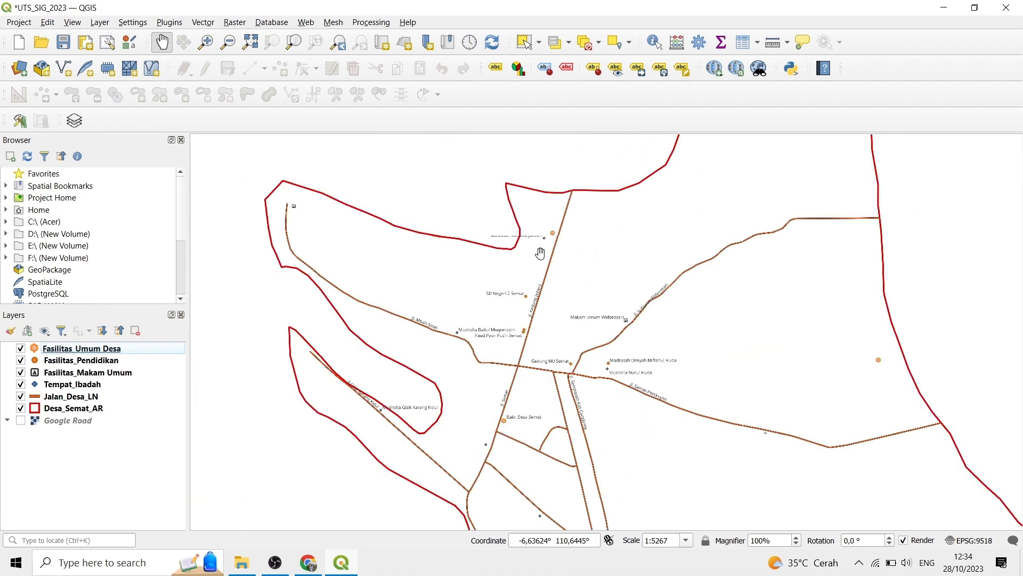
scroll(548, 232, "up", 1)
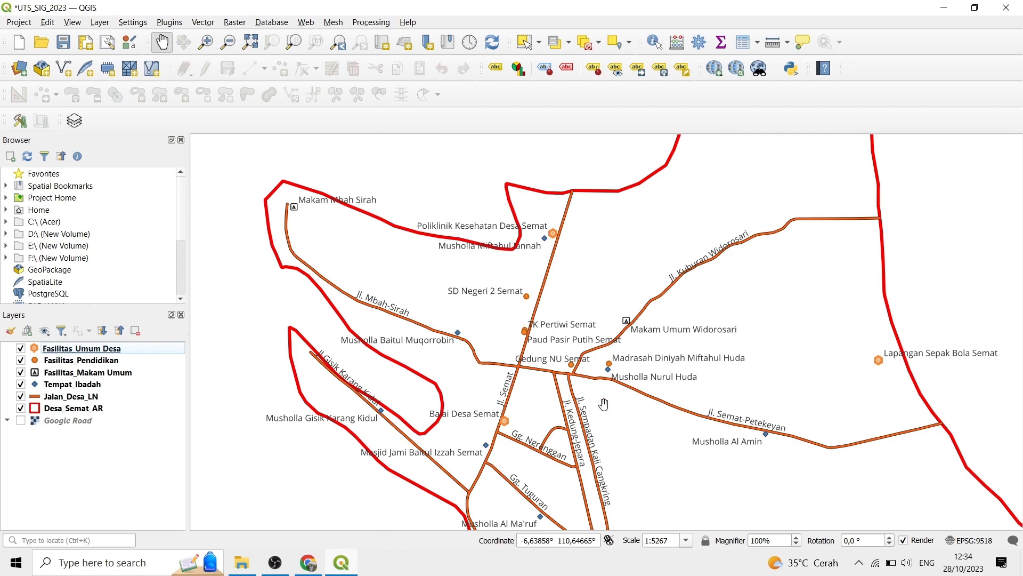
left_click_drag(602, 403, 493, 303)
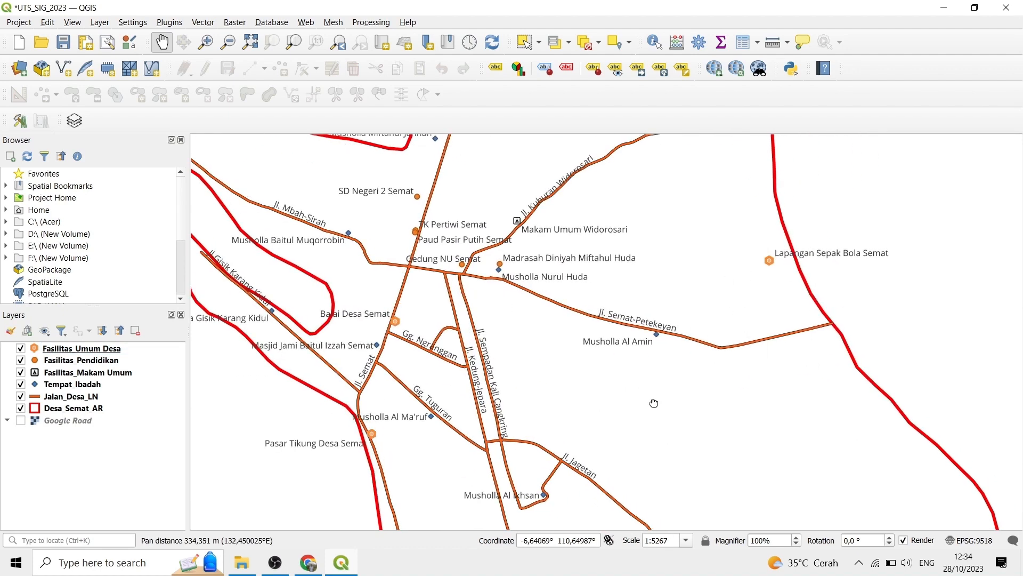
left_click_drag(654, 404, 680, 326)
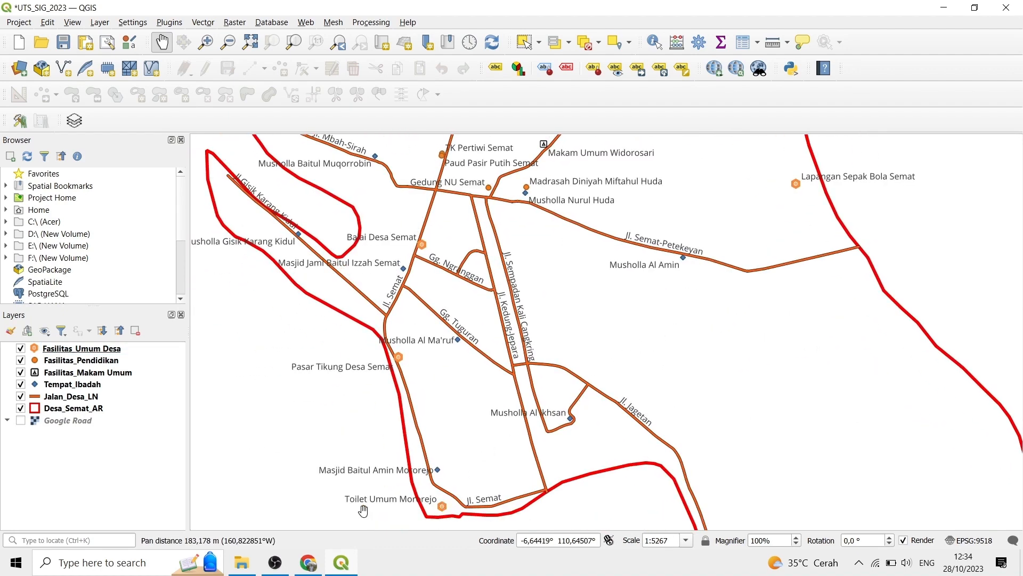
scroll(514, 405, "down", 1)
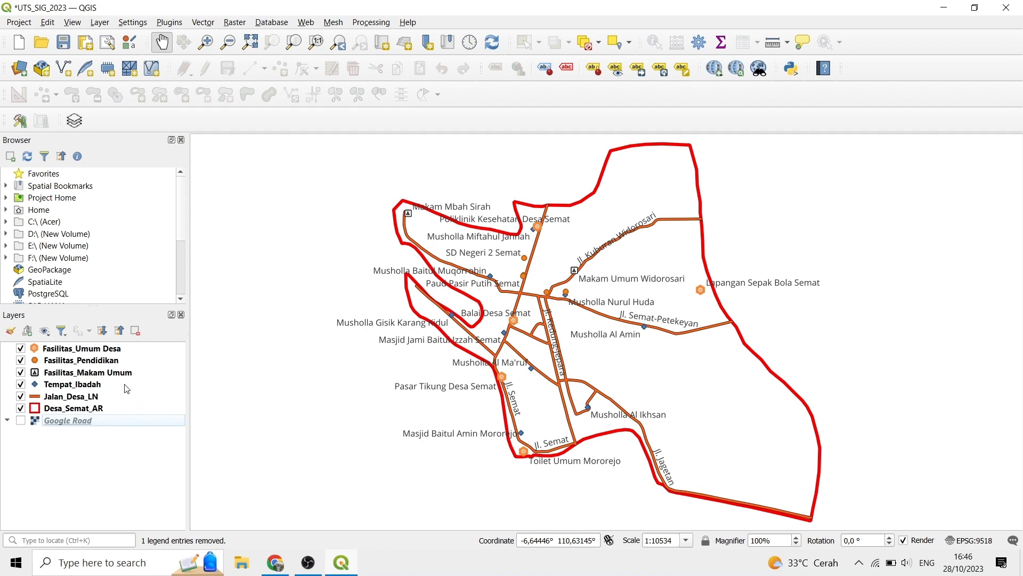
Step: Group the four facility point layers under the name Fasilitas Desa and collapse the group
left_click_drag(127, 386, 140, 350)
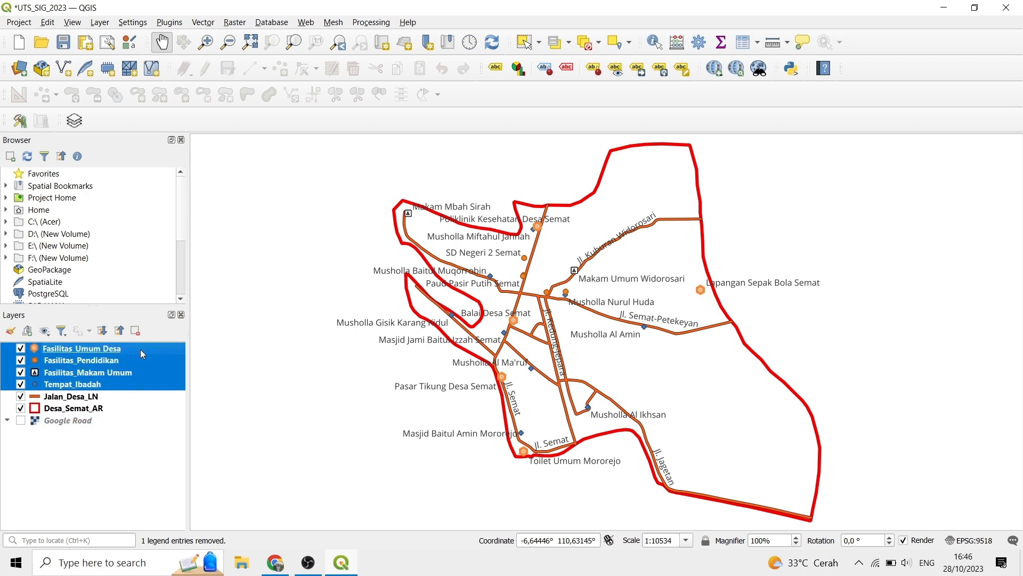
right_click(140, 349)
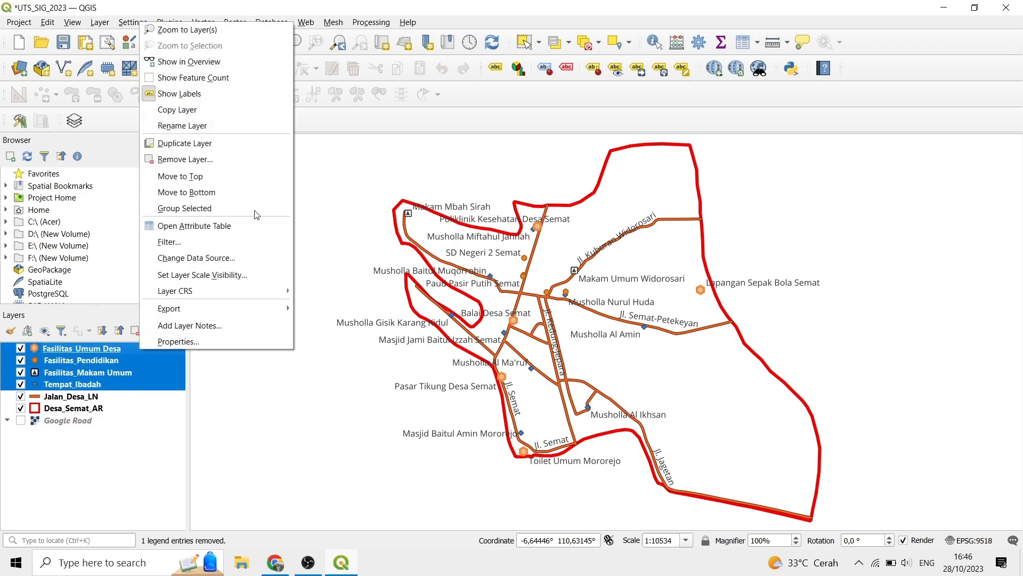
left_click(206, 209)
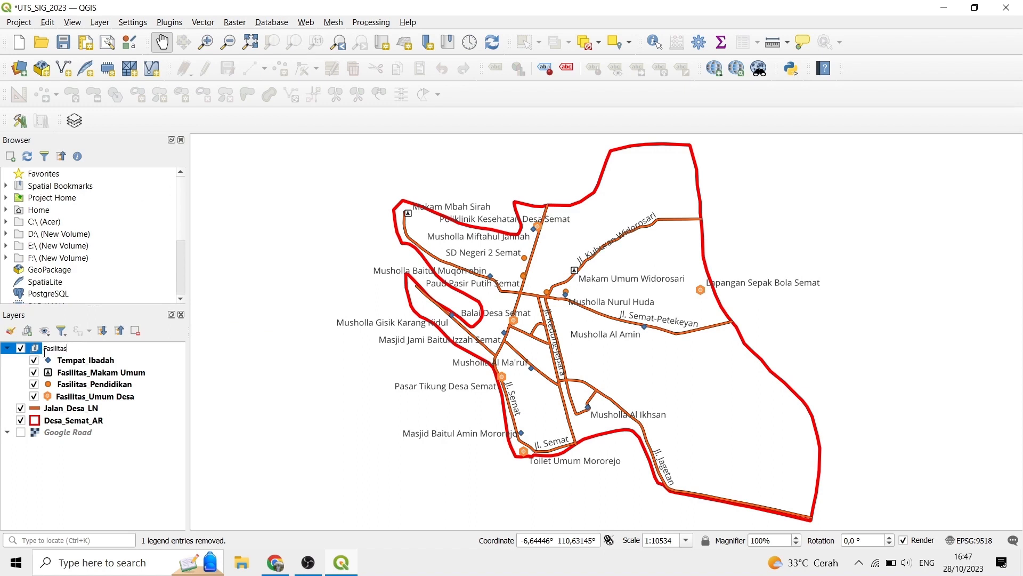
key("Return")
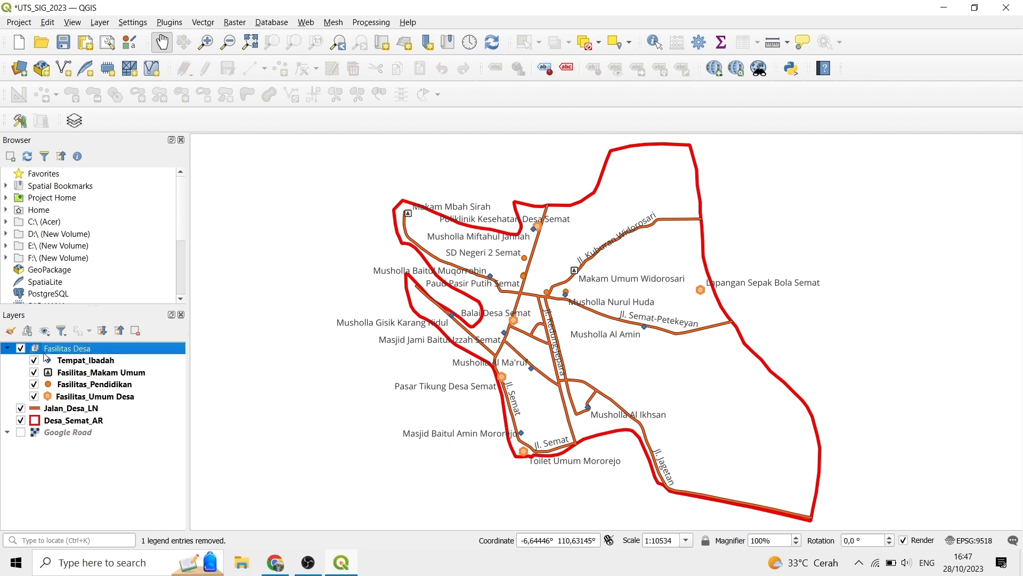
left_click(7, 349)
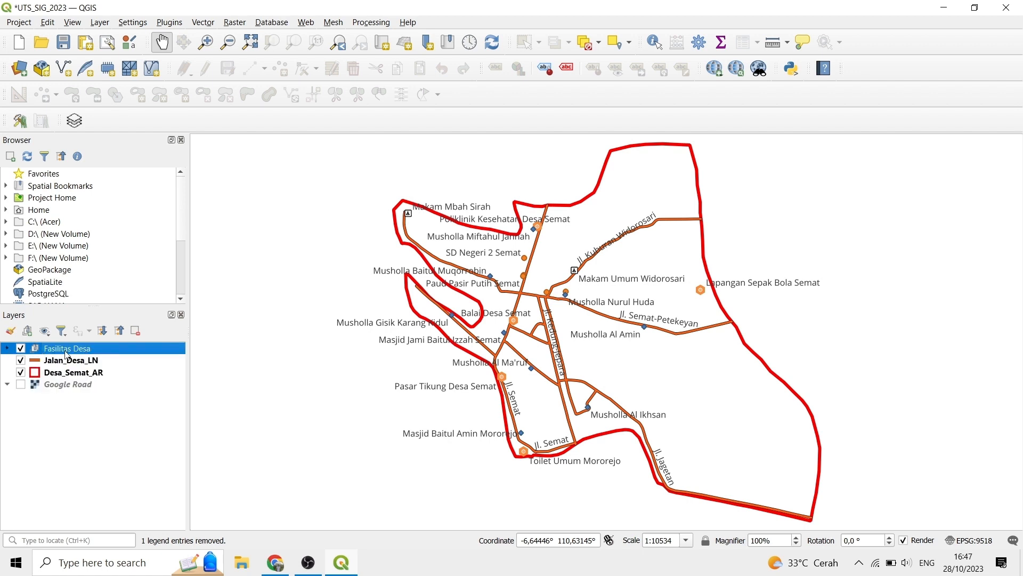
left_click(105, 429)
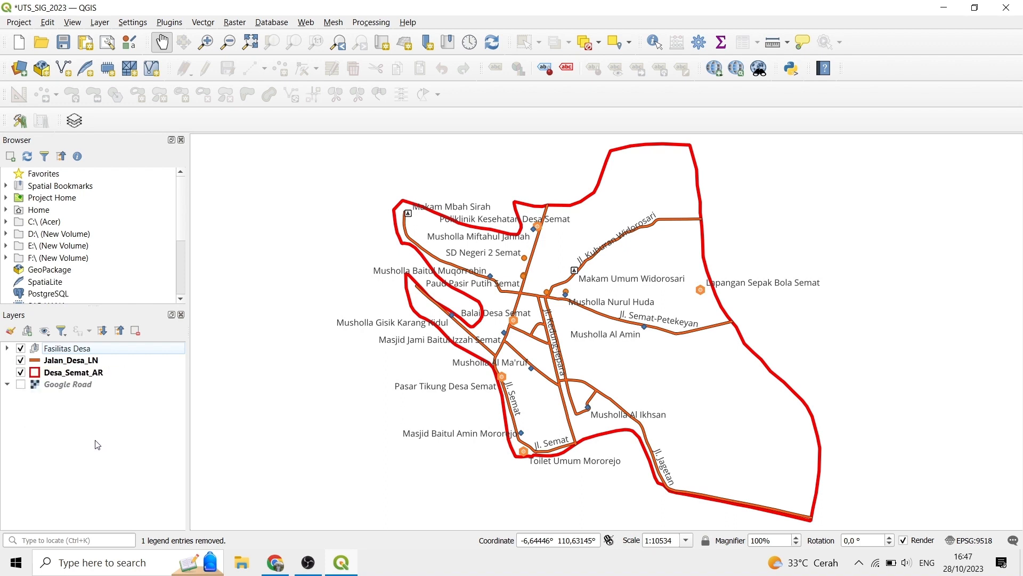
Step: Hide the Jalan_Desa_LN layer and the Fasilitas Desa group, and add the Google Satellite basemap from QuickMapServices
left_click(21, 361)
left_click(21, 350)
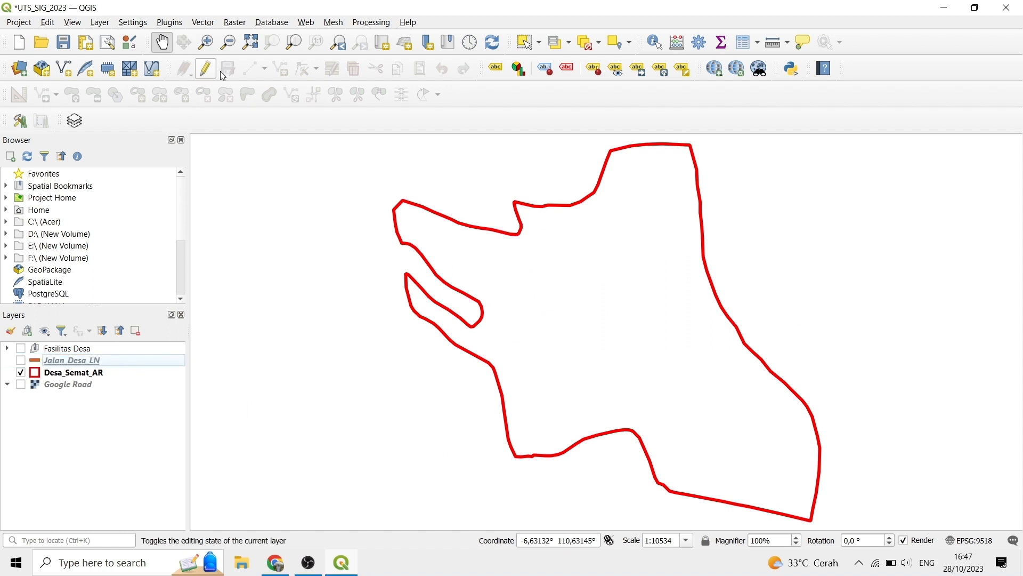
left_click(304, 23)
mouse_move(368, 68)
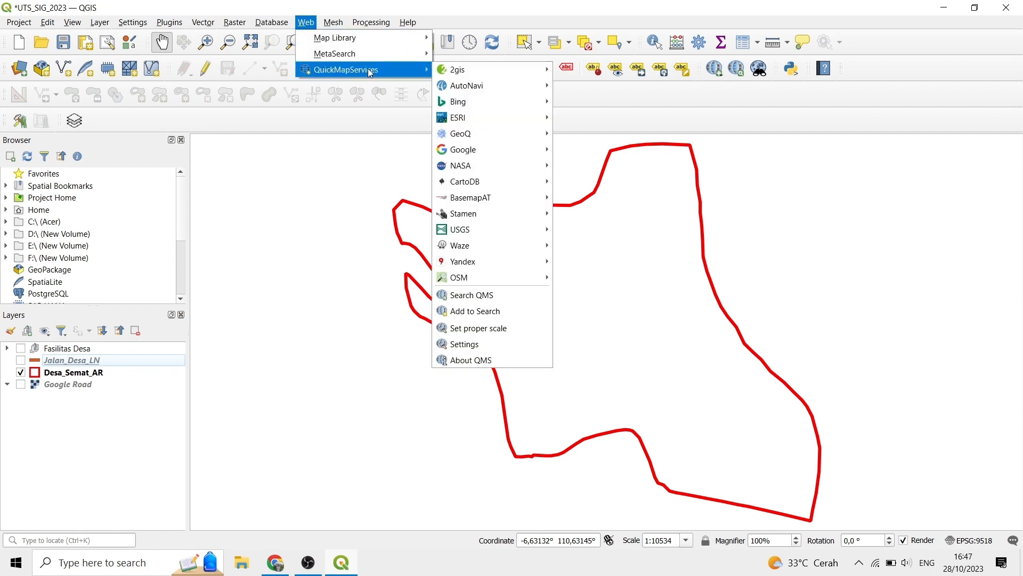
mouse_move(480, 151)
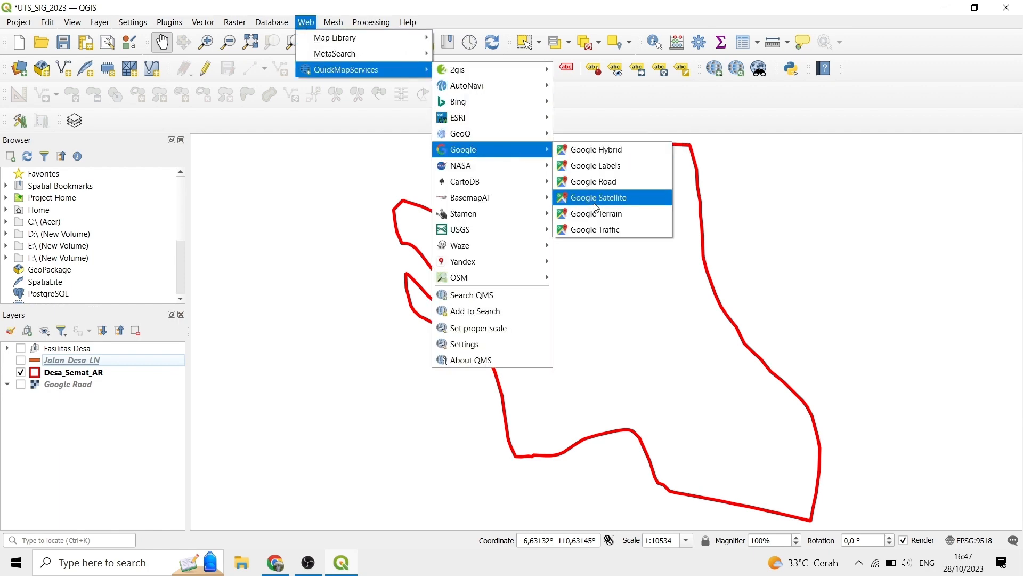
left_click(596, 207)
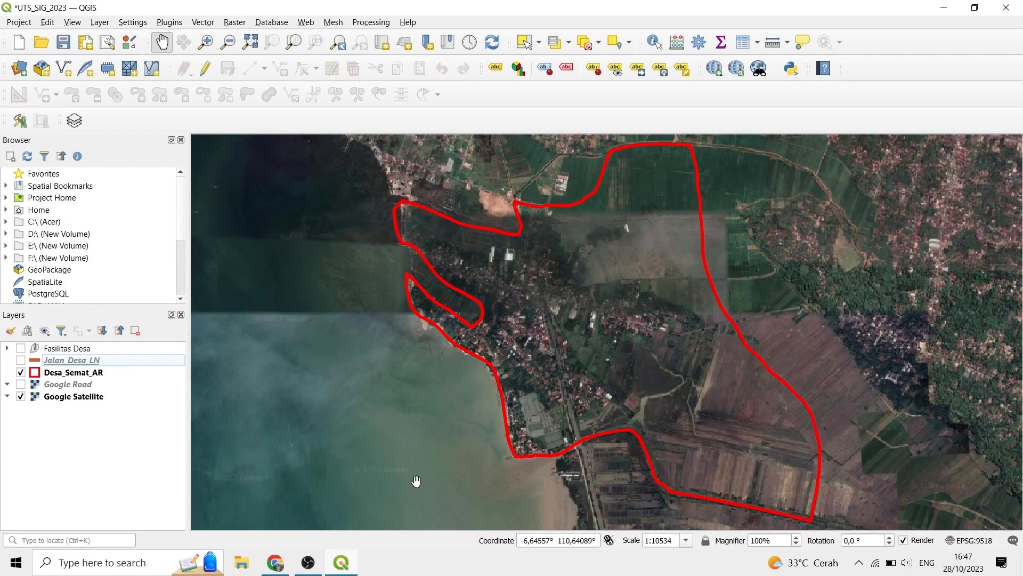
Step: Run Multipart to Singleparts on the Desa_Semat_AR layer with a temporary output layer
left_click(118, 373)
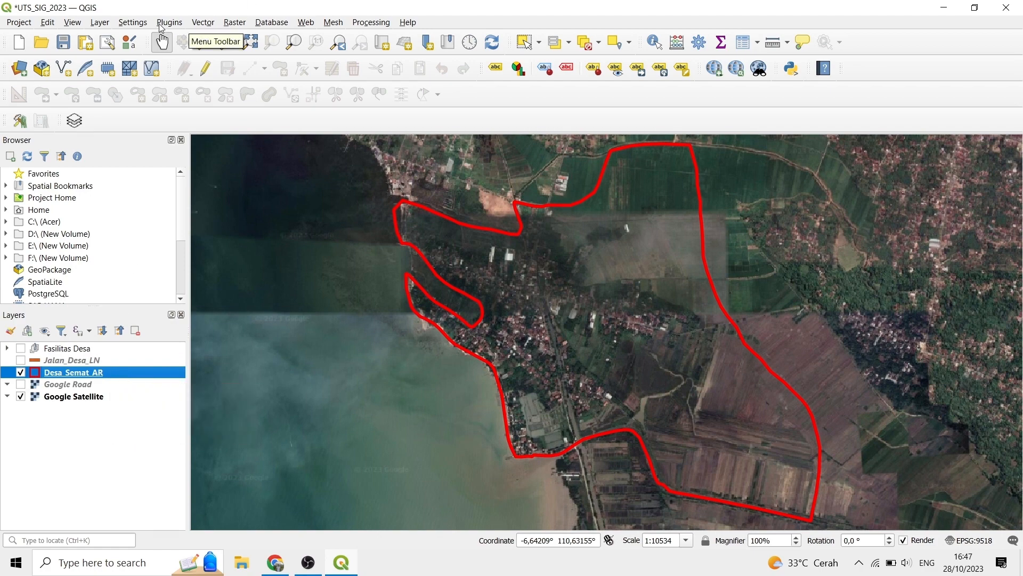
left_click(201, 23)
mouse_move(256, 53)
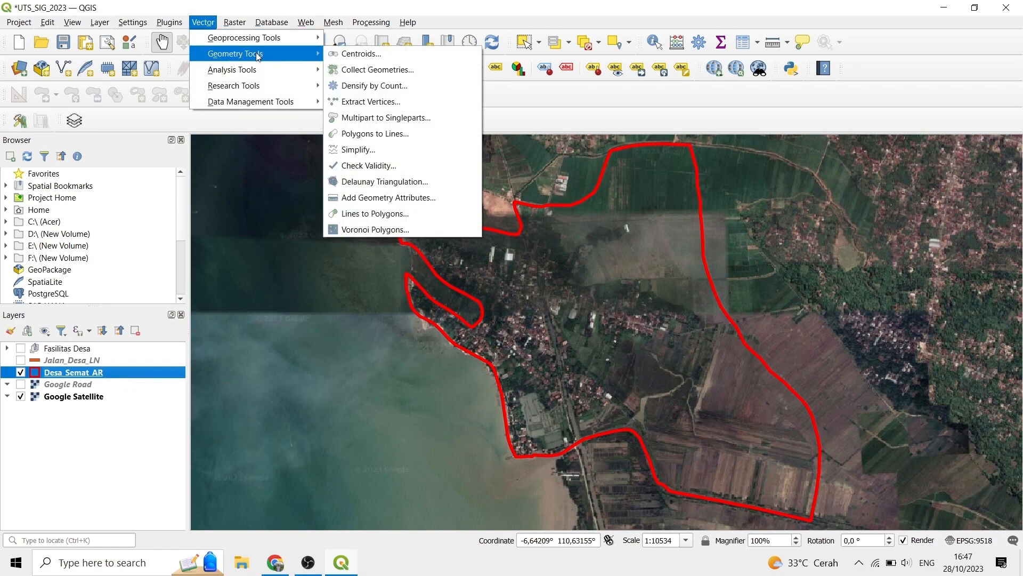
left_click(417, 119)
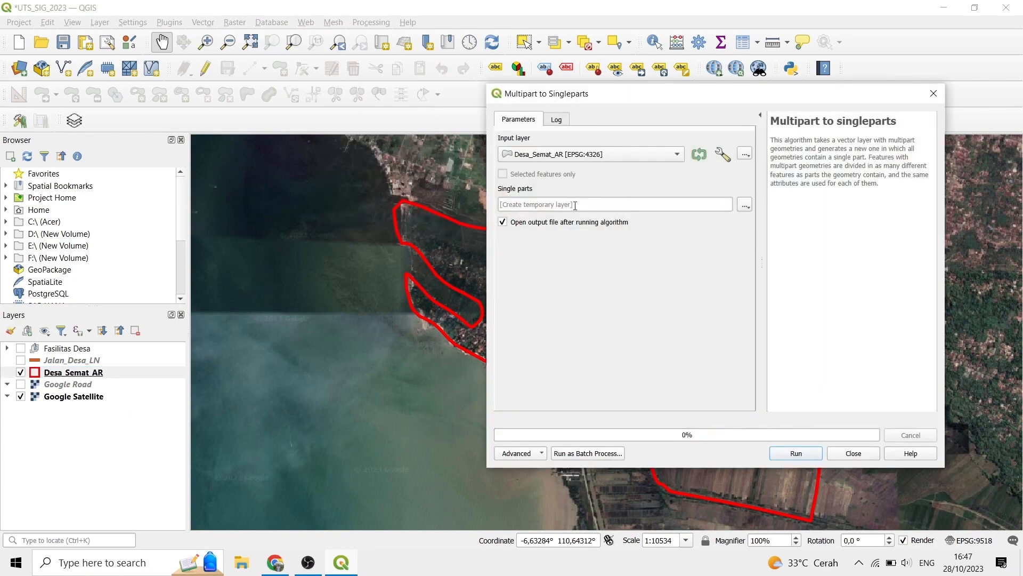
left_click(792, 456)
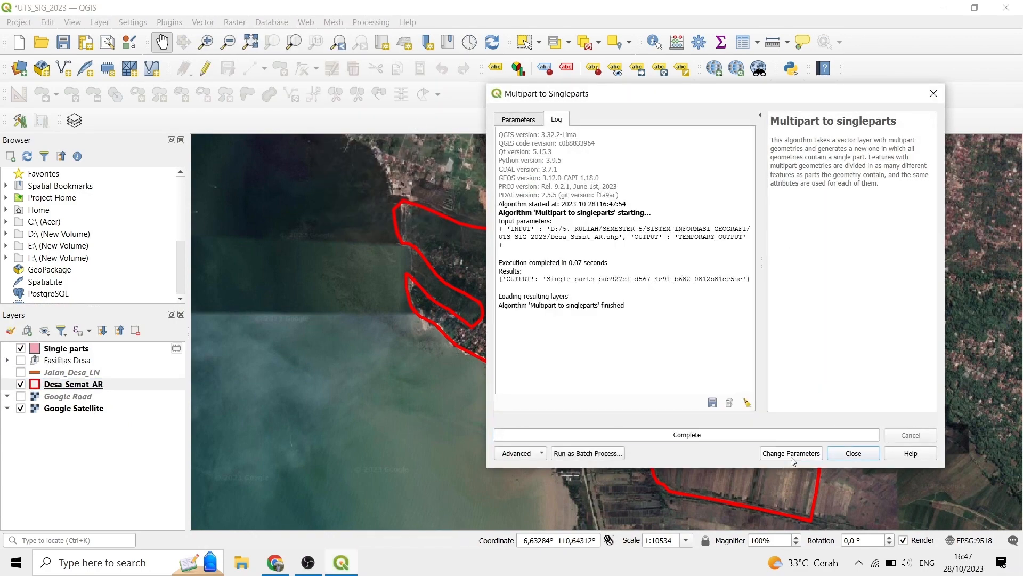
left_click(853, 454)
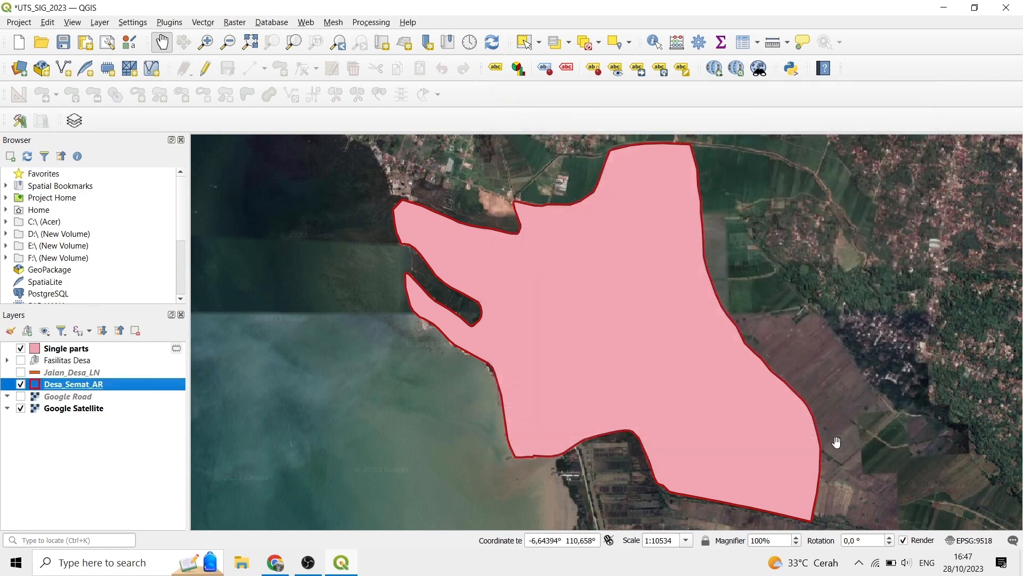
Step: Save the temporary Single parts layer as an ESRI Shapefile named Pemetaan_wilayah_desa_AR
left_click(65, 348)
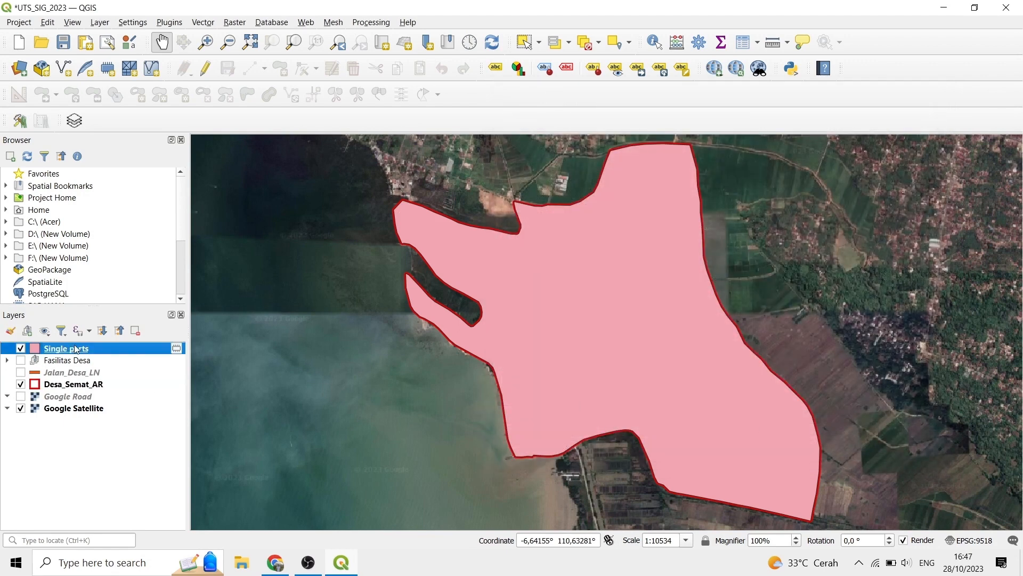
right_click(87, 350)
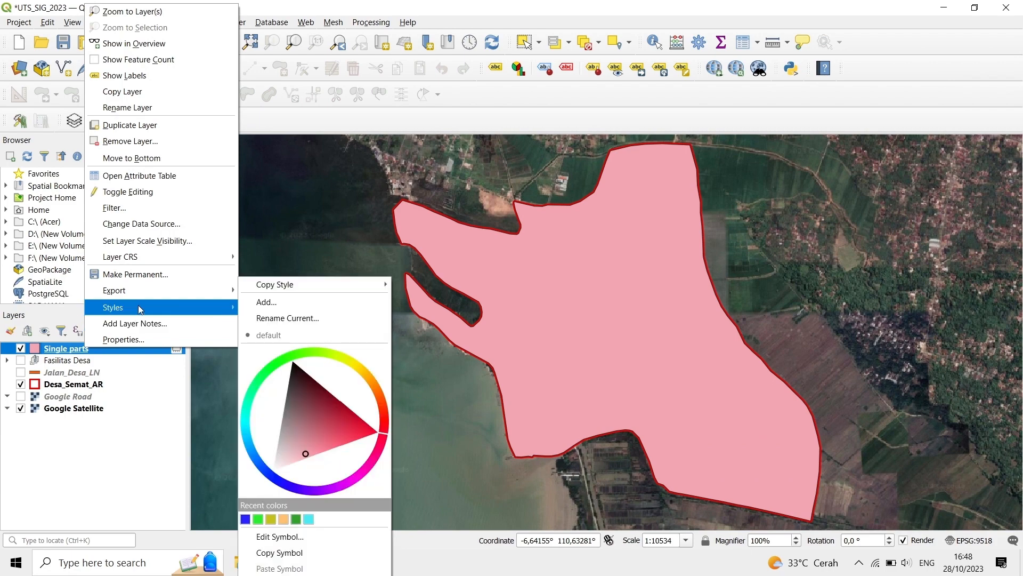
left_click(176, 348)
left_click(176, 348)
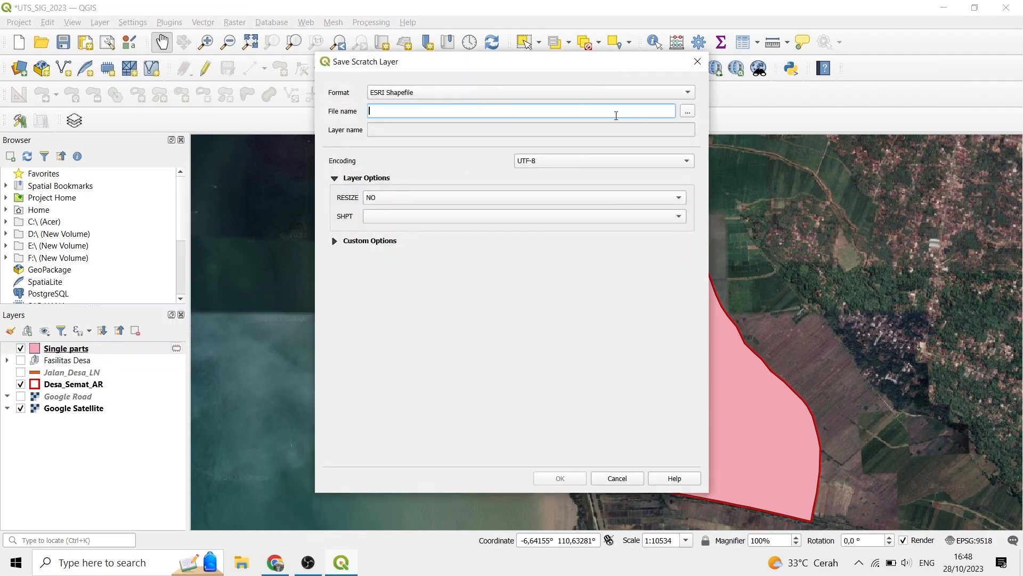
type("Pemetaan_wilayah_desa_AR")
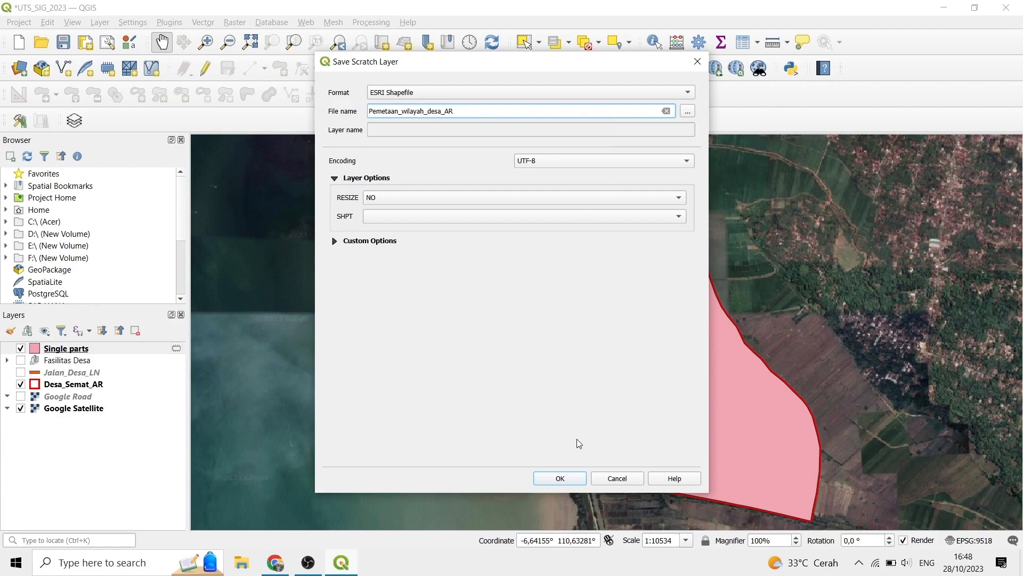
left_click(559, 477)
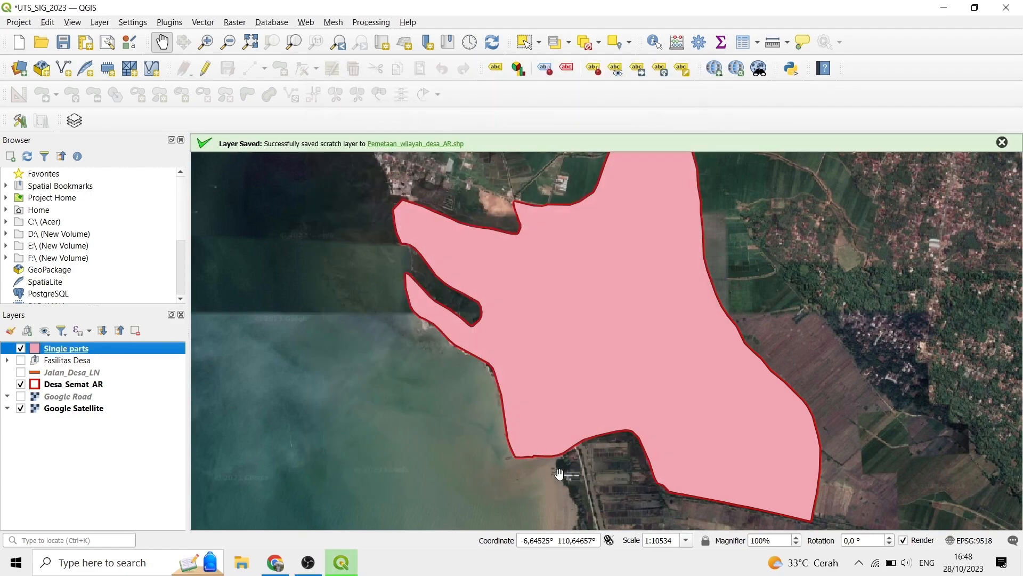
Step: Rename the Single parts layer as Pemetaan_Desa_AR
right_click(112, 348)
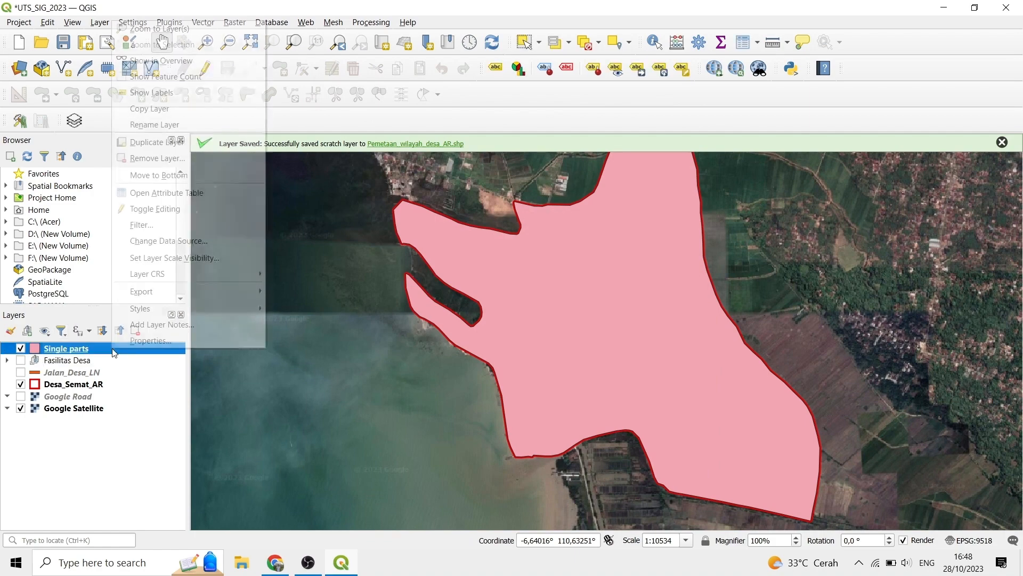
left_click(169, 124)
type("Pe")
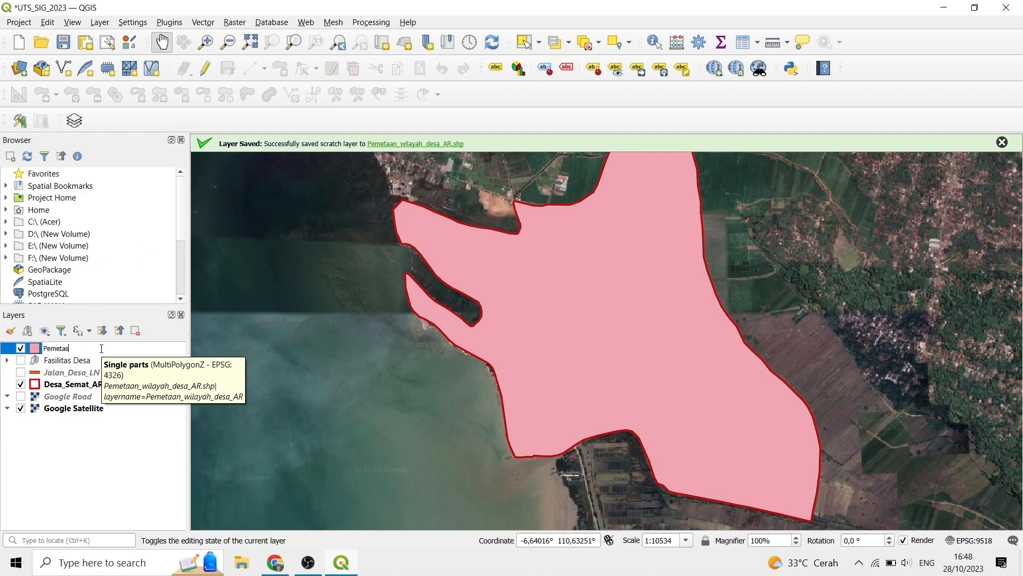
type("metaan_Desa_AR")
key("Return")
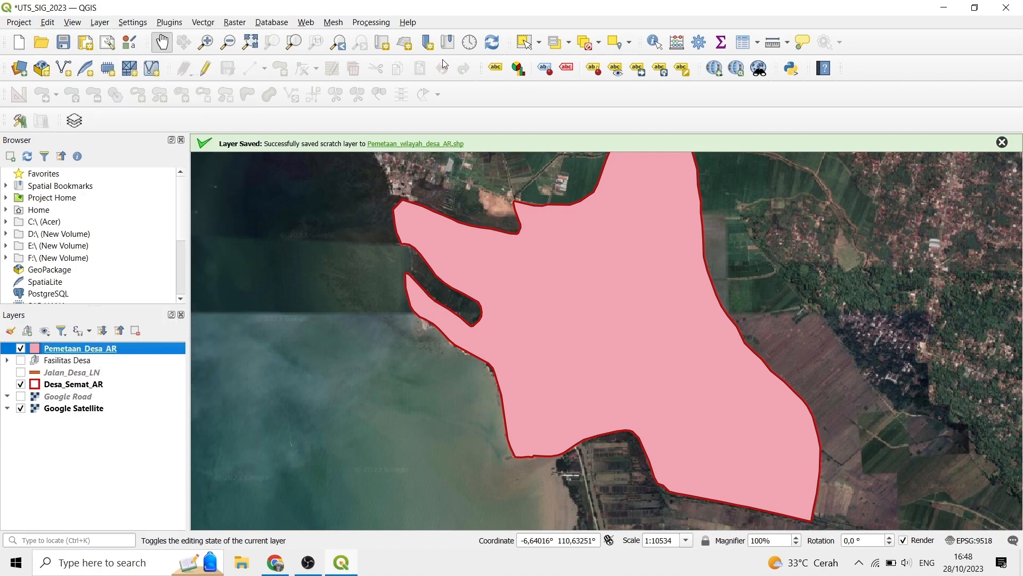
Step: Style Pemetaan_Desa_AR as an unfilled polygon with a thicker red outline, and hide the Desa_Semat_AR layer
double_click(80, 348)
left_click(459, 95)
left_click(713, 203)
left_click(565, 218)
left_click(661, 247)
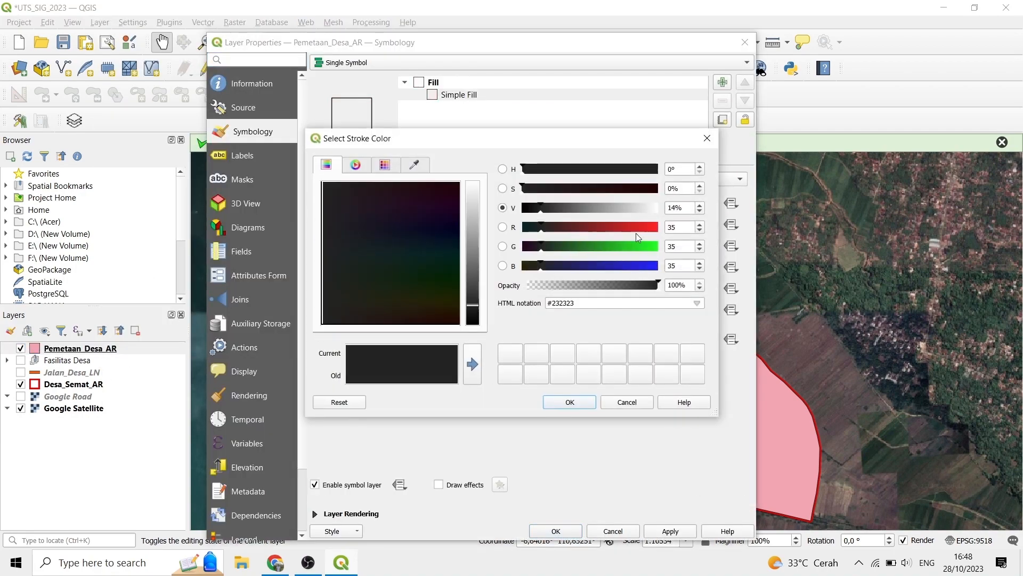
left_click(656, 228)
left_click(571, 401)
left_click(643, 263)
left_click(644, 263)
left_click(644, 263)
left_click(644, 263)
left_click(652, 530)
left_click(556, 530)
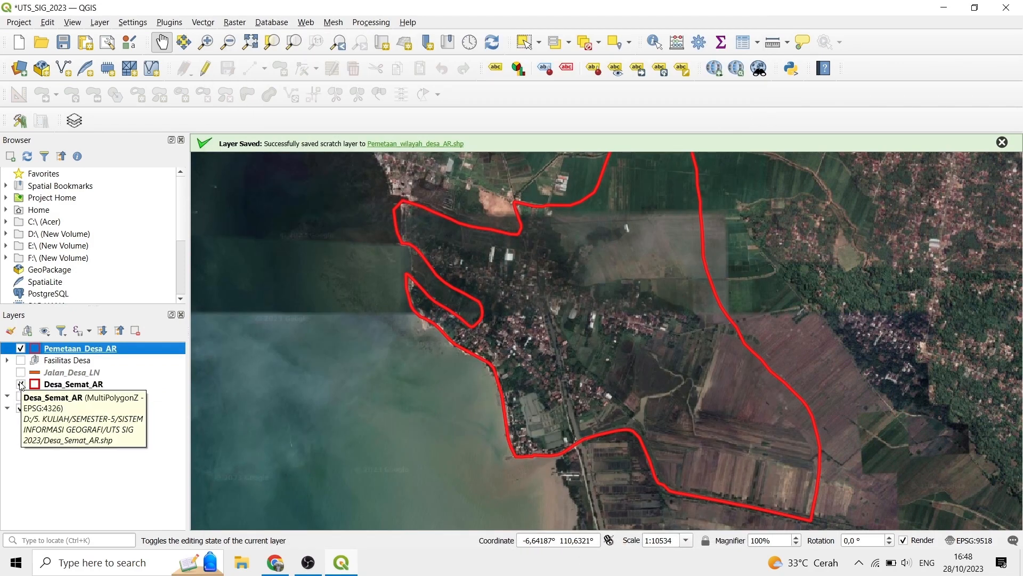
left_click(21, 385)
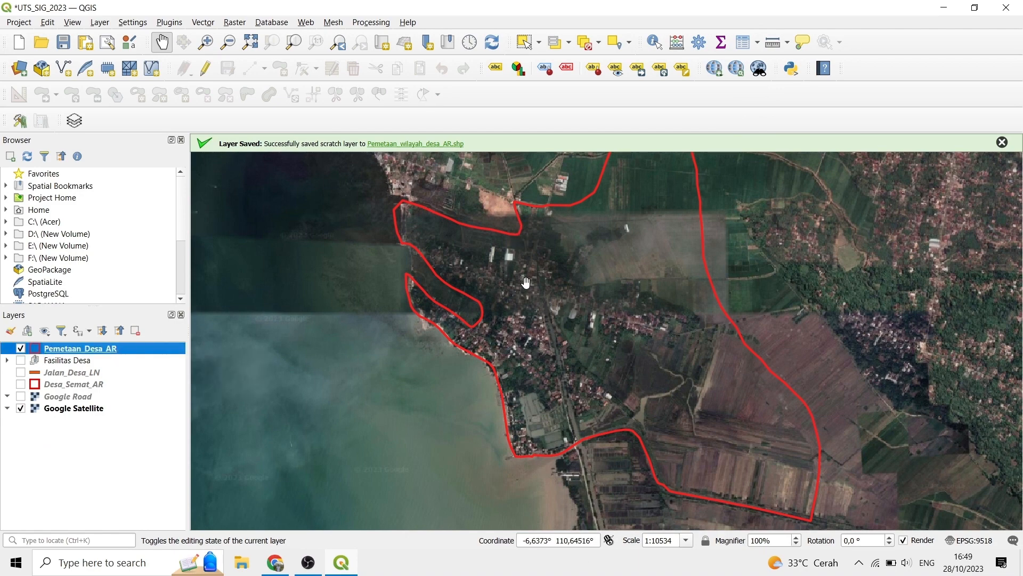
Step: Split the Pemetaan_Desa_AR polygon along the edge between the settlement and the northeastern rice fields, from the northern to the eastern boundary
scroll(526, 286, "down", 1)
scroll(559, 232, "up", 1)
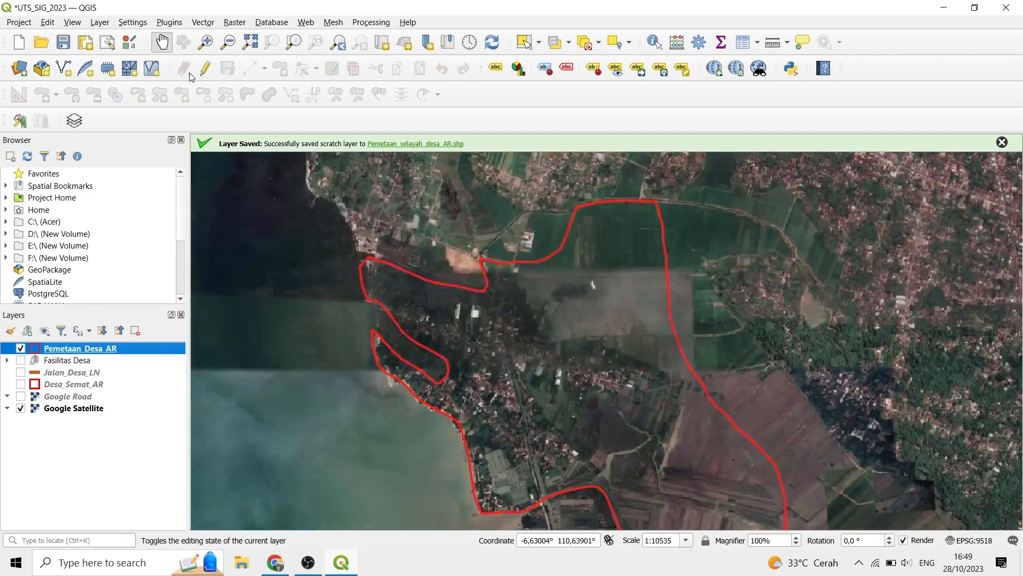
left_click(205, 71)
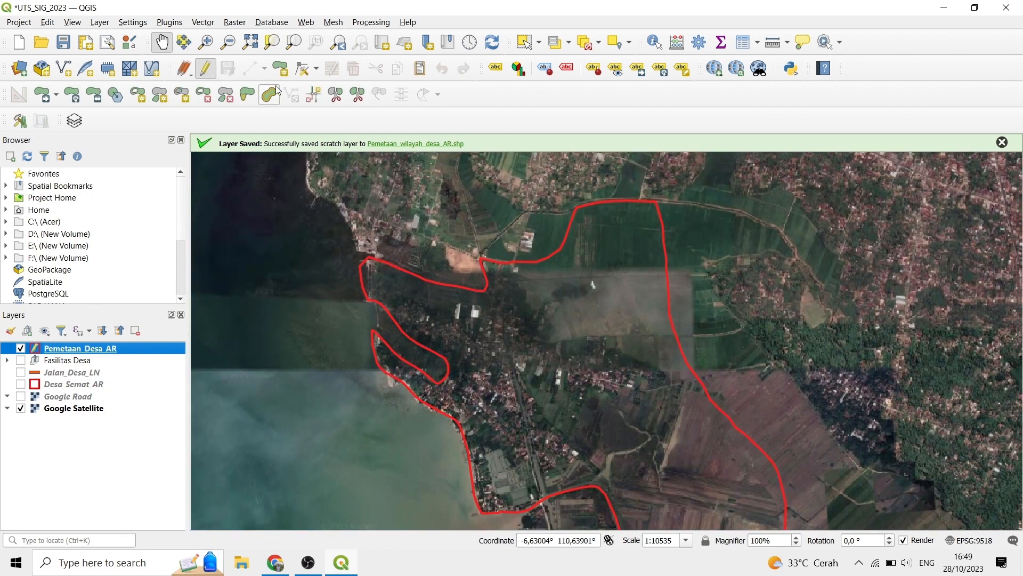
left_click(332, 98)
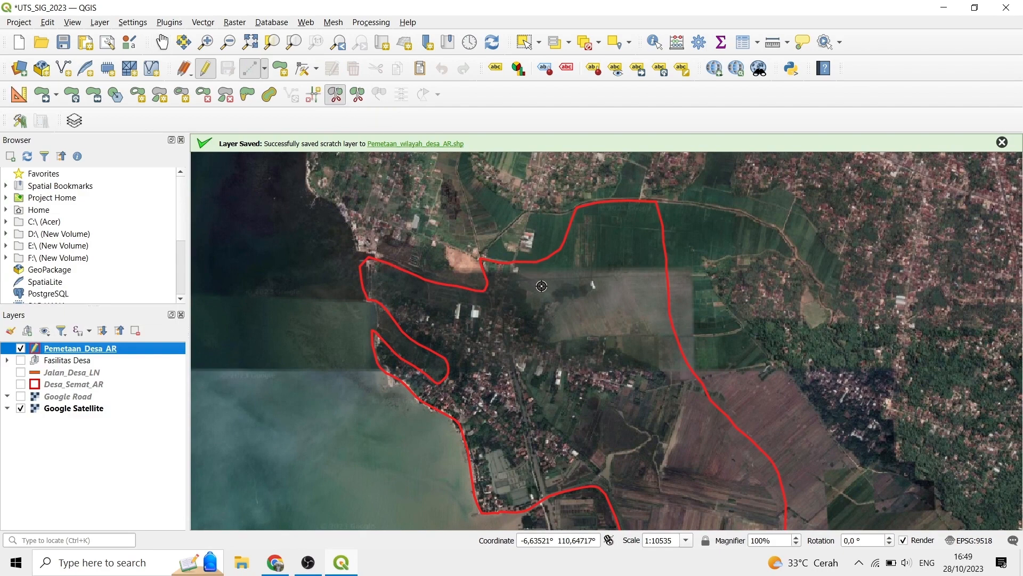
scroll(544, 287, "up", 1)
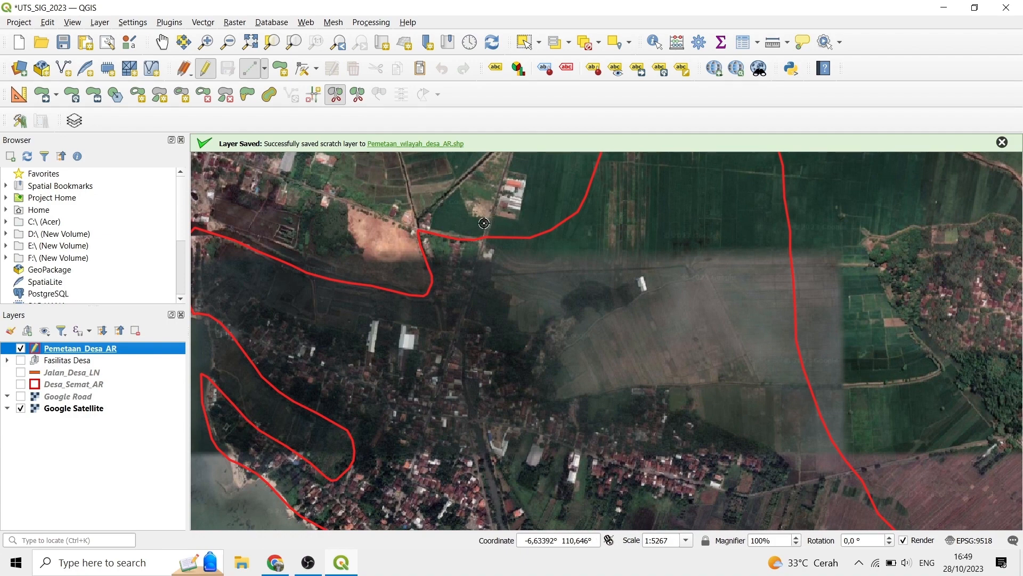
left_click(484, 223)
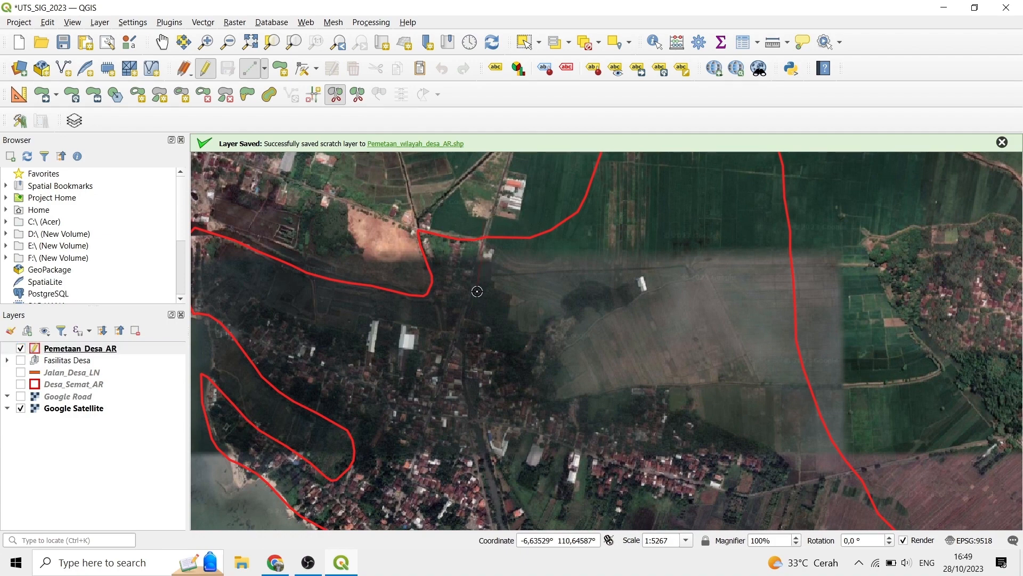
left_click(486, 247)
left_click(500, 247)
left_click(494, 278)
left_click(518, 323)
left_click(533, 332)
left_click(550, 318)
left_click(563, 298)
left_click(589, 282)
left_click(641, 276)
left_click(589, 316)
left_click(552, 385)
left_click(565, 391)
left_click(656, 379)
left_click(673, 404)
left_click_drag(619, 292, 542, 208)
left_click(720, 369)
left_click(724, 396)
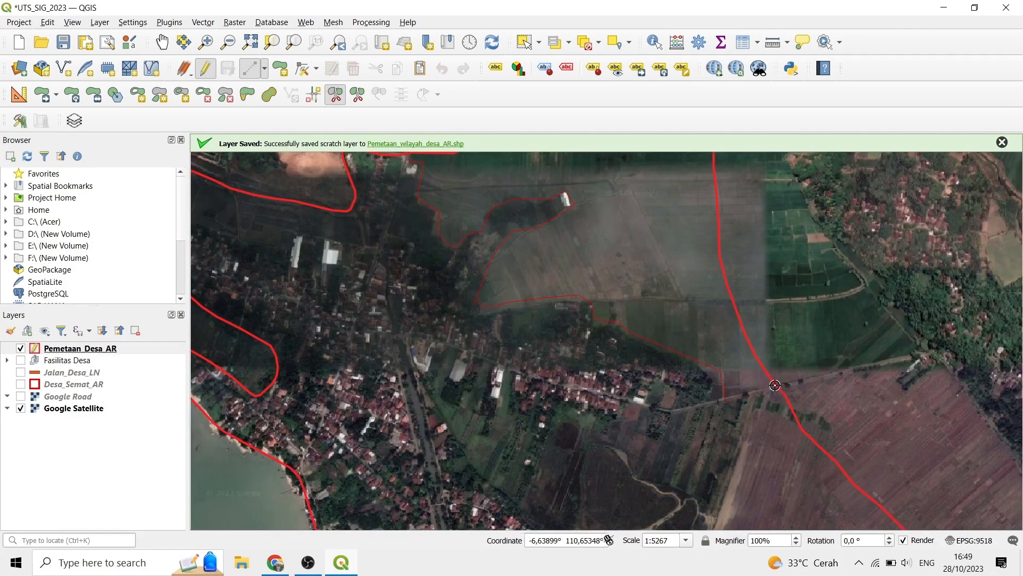
right_click(792, 389)
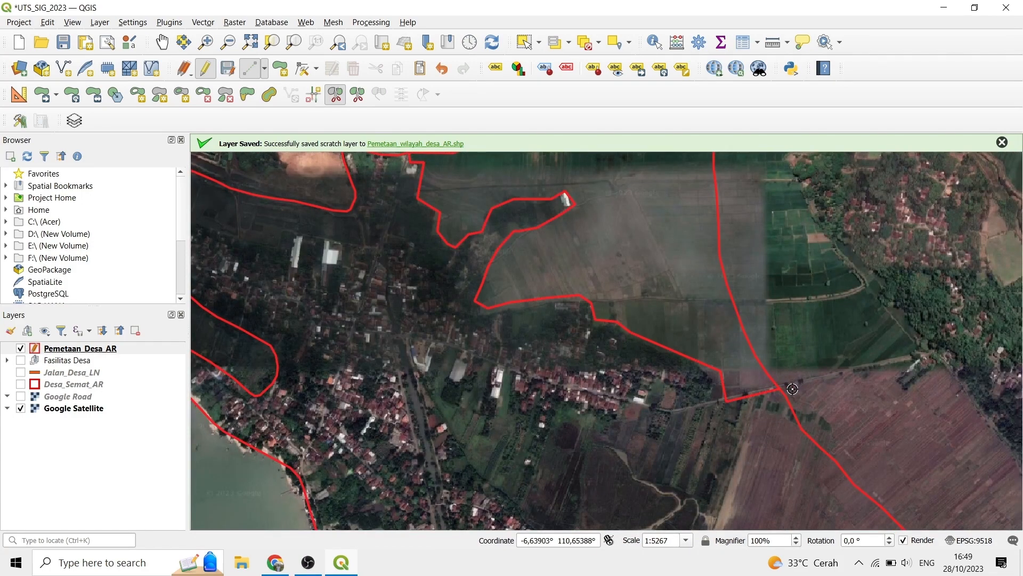
Step: Set the NAMOBJ attribute of the split-off northeastern polygon to Persawahan, then clear the selection and close the attribute table
scroll(673, 302, "down", 1)
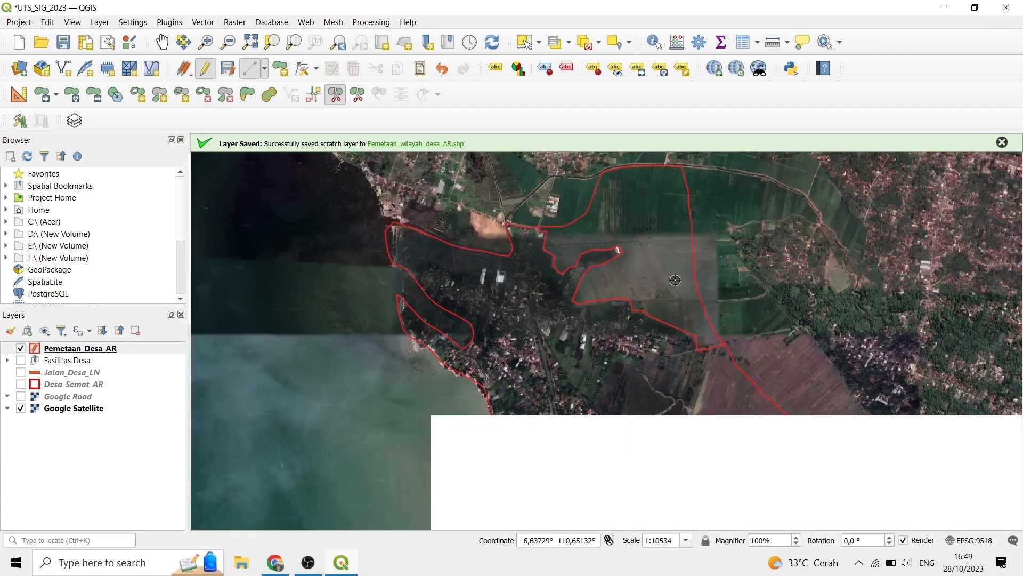
left_click(773, 42)
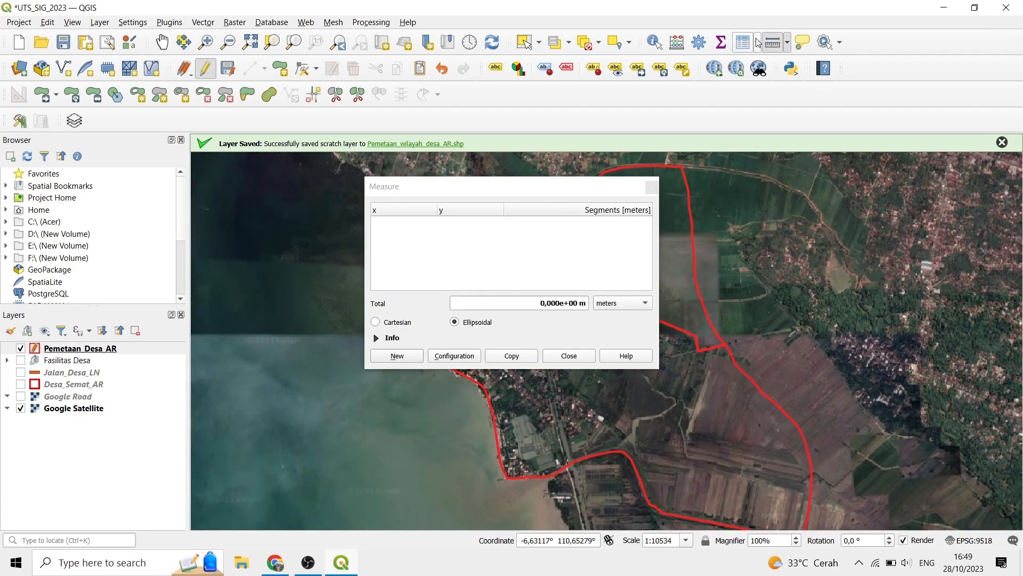
left_click(651, 186)
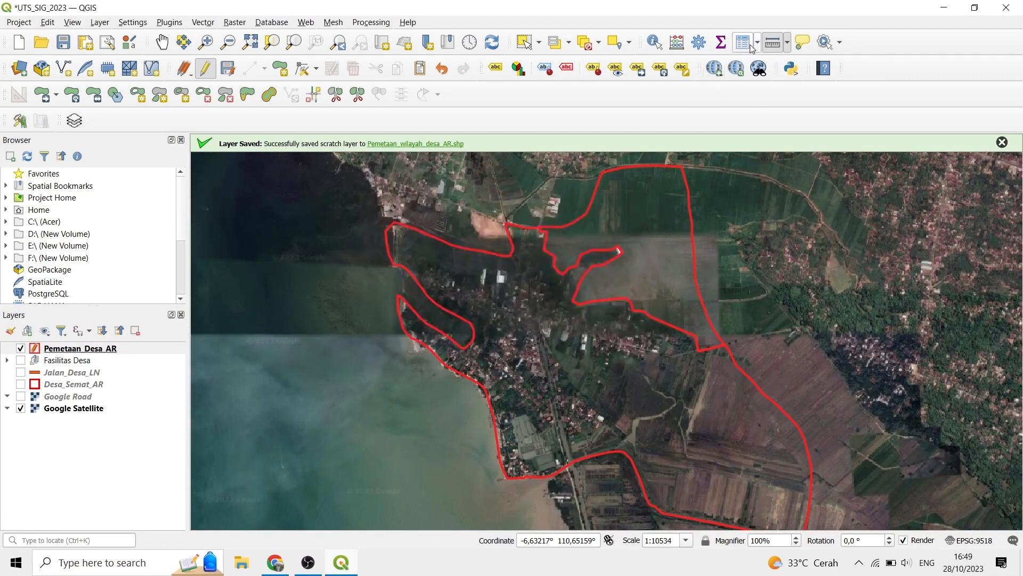
left_click(758, 43)
left_click(773, 61)
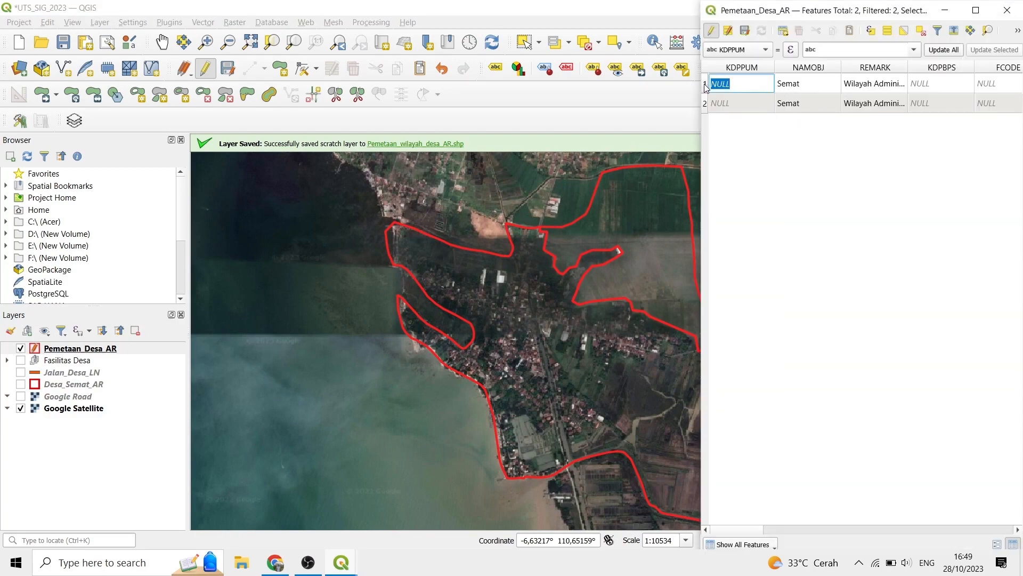
left_click(705, 84)
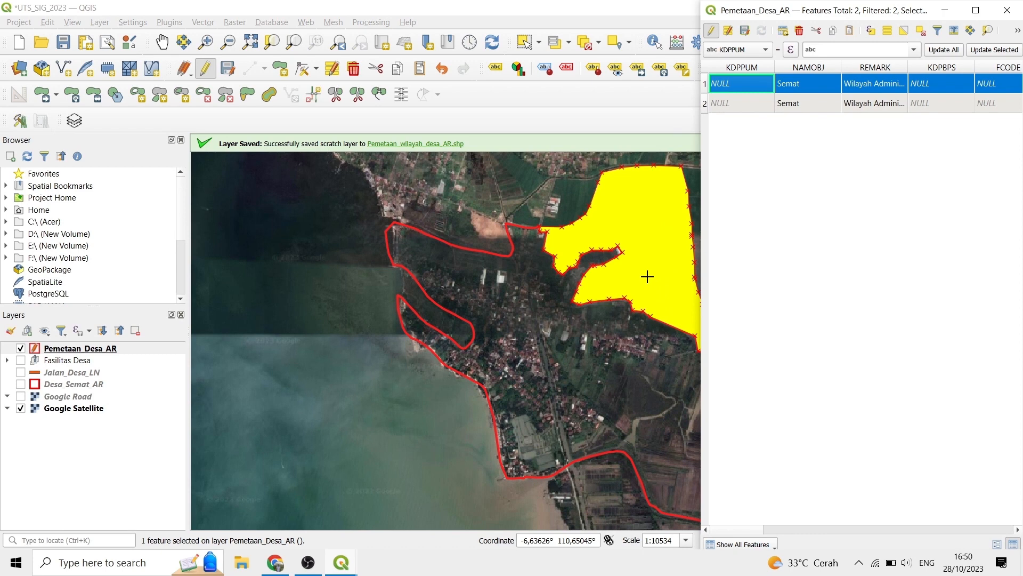
double_click(807, 84)
type("Persawahan")
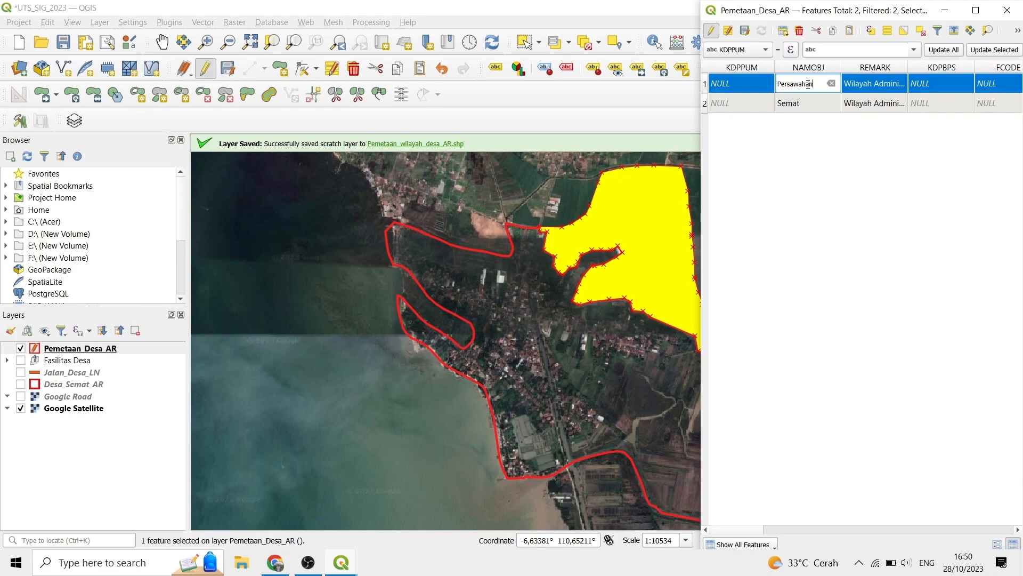
left_click(921, 30)
left_click(1012, 17)
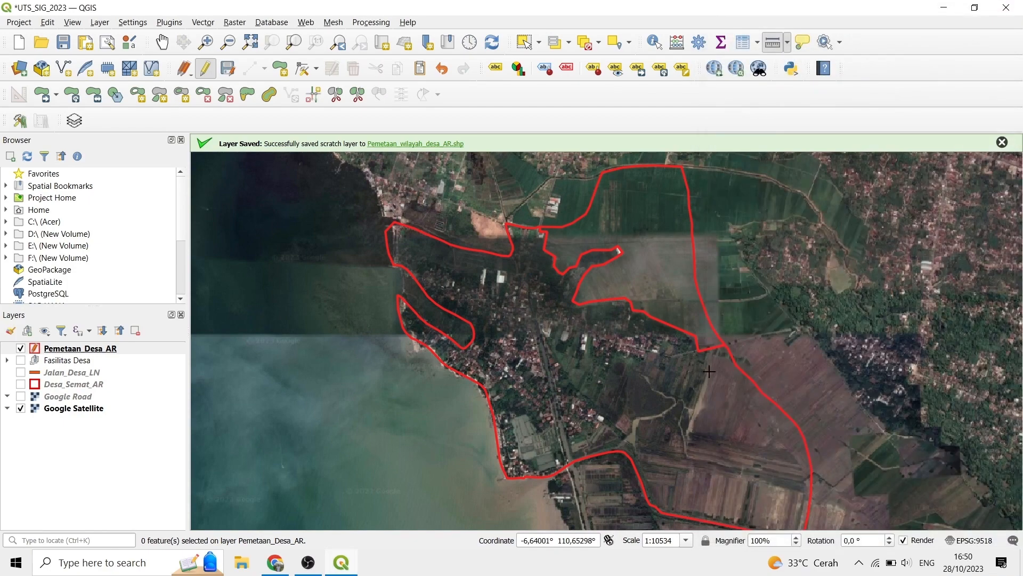
Step: Review the NAMOBJ land-use names of all split areas in the Pemetaan_Desa_AR attribute table
scroll(686, 366, "up", 1)
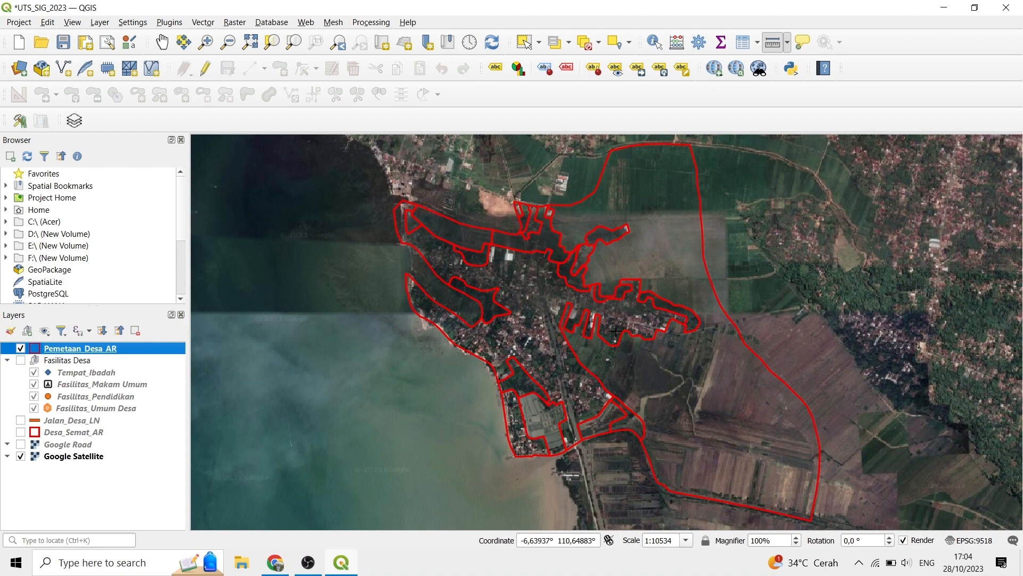
left_click(757, 42)
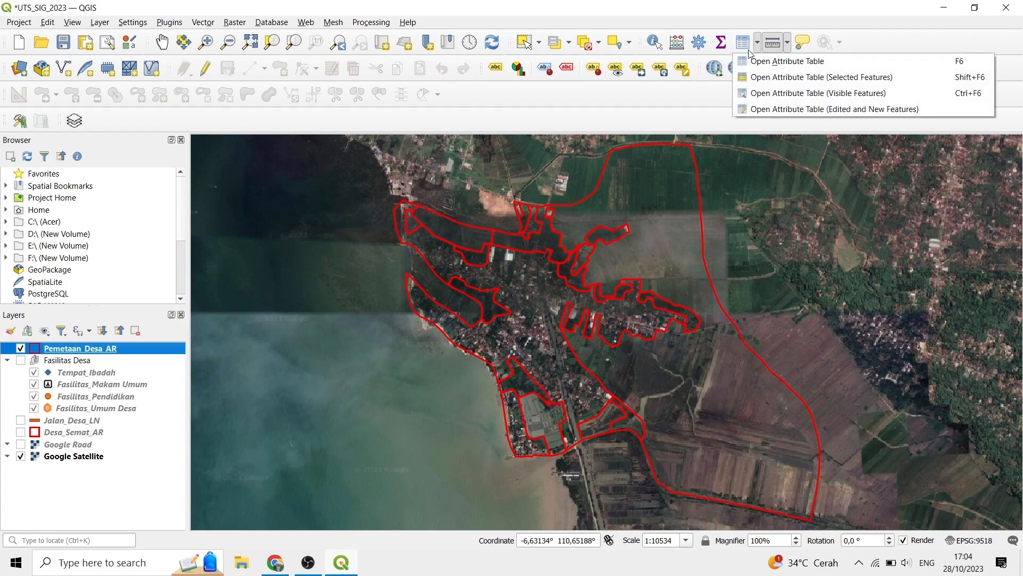
left_click(749, 57)
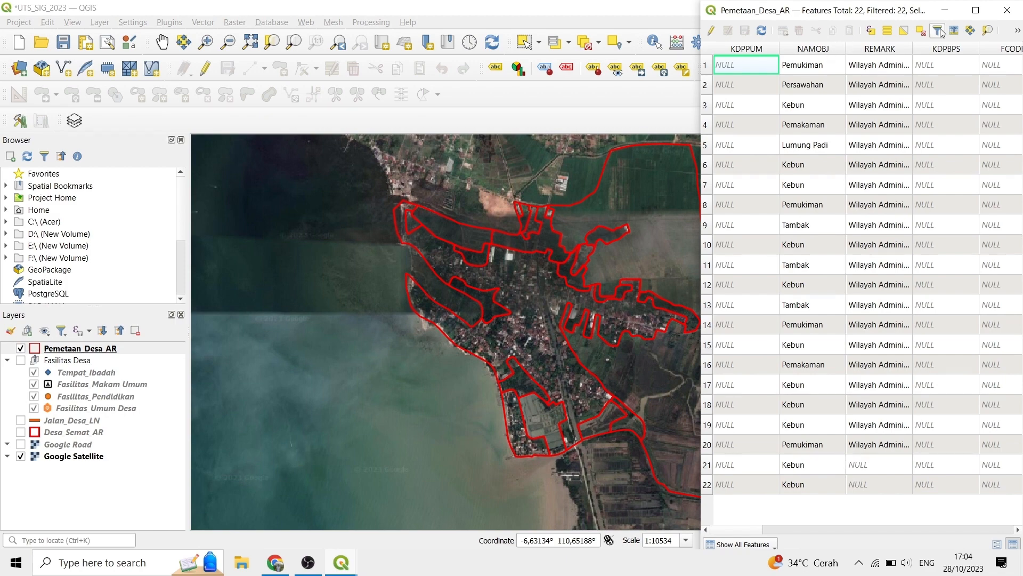
left_click(1006, 10)
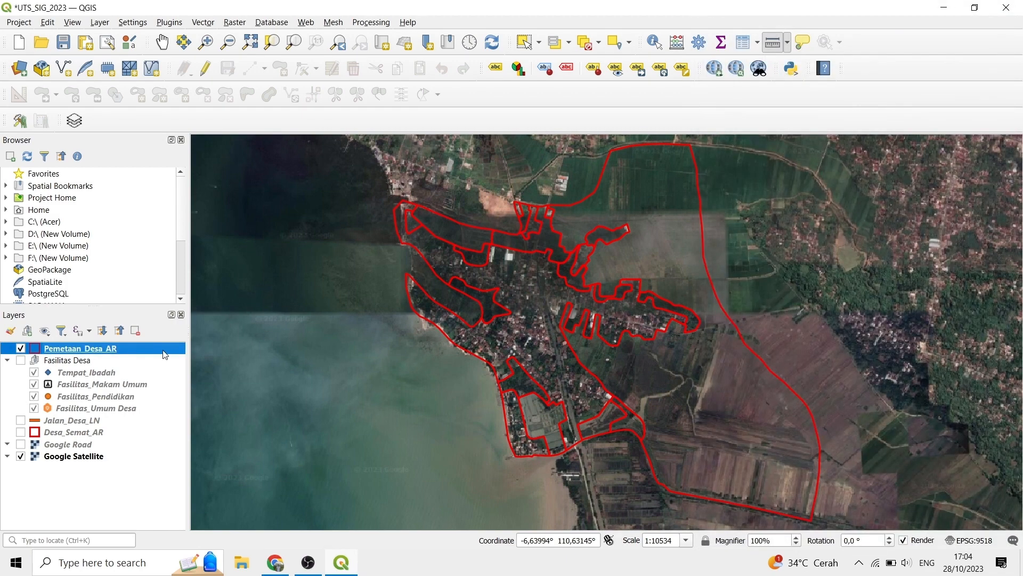
Step: Give the Pemetaan_Desa_AR simple fill a semi-transparent pink colour and a transparent stroke
right_click(161, 350)
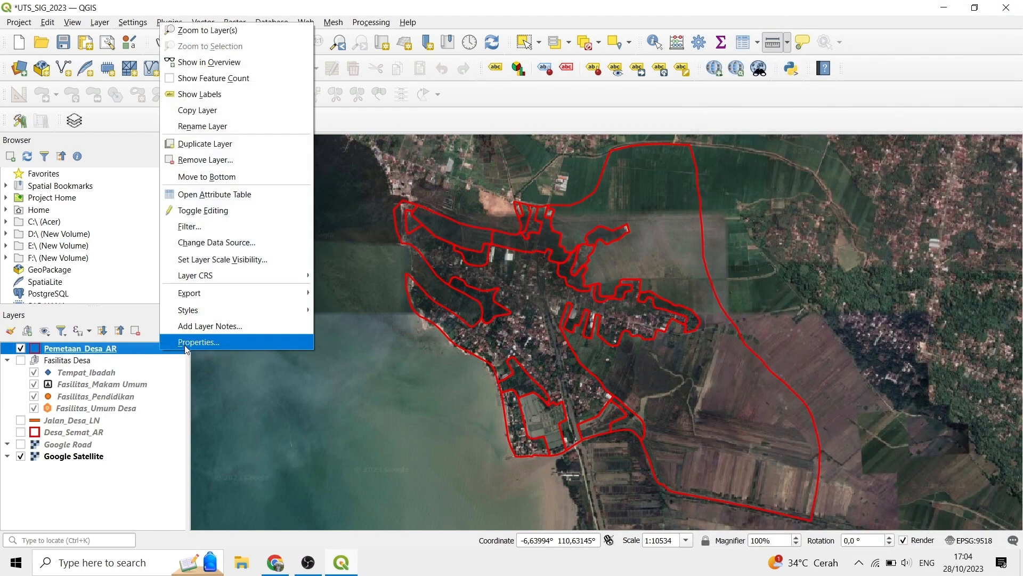
left_click(186, 346)
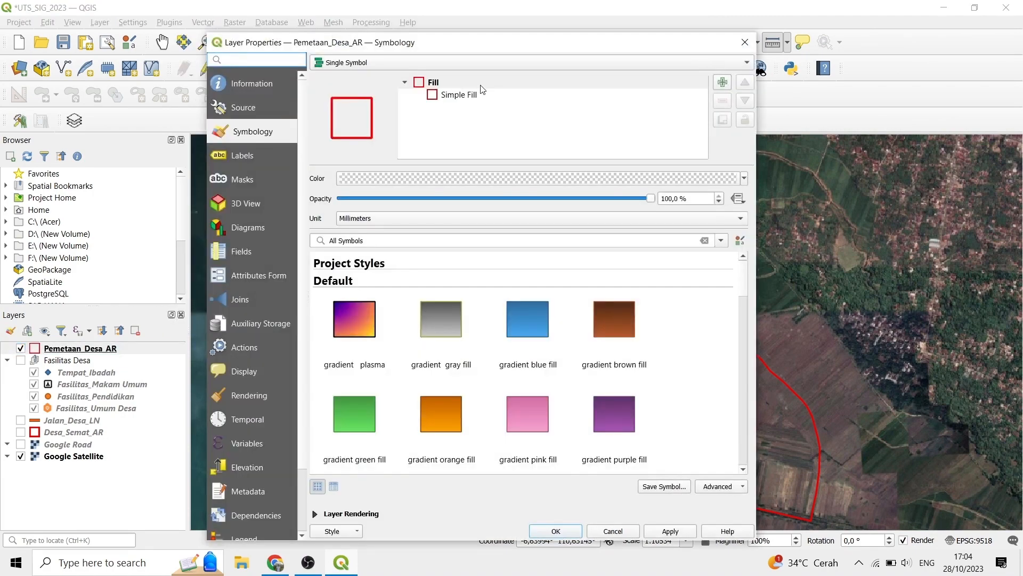
left_click(458, 95)
left_click(714, 203)
left_click(584, 293)
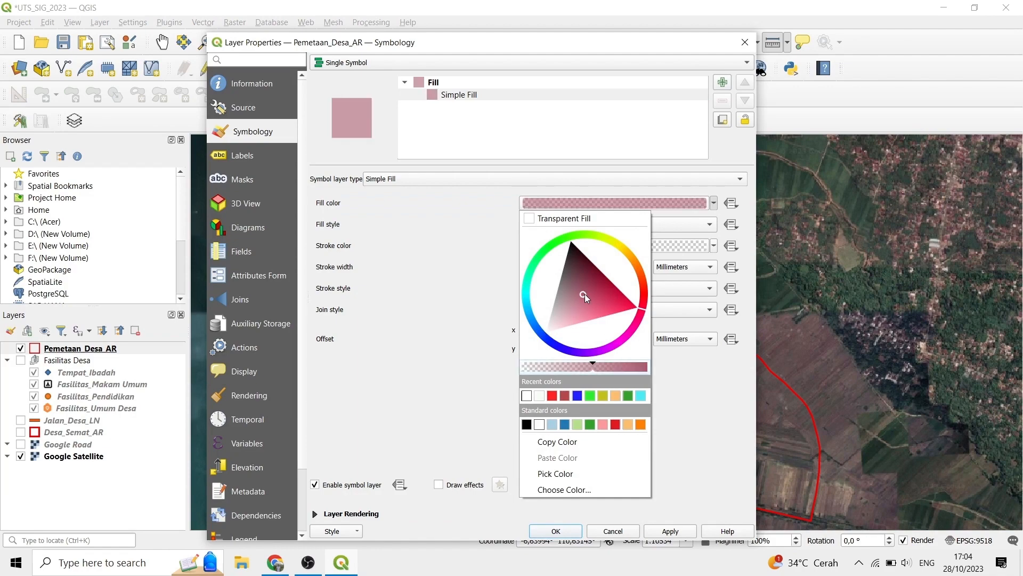
Step: Switch the Pemetaan_Desa_AR symbology to Categorized by the NAMOBJ field and classify its land-use values with random colors
left_click(371, 63)
left_click(368, 103)
left_click(726, 83)
left_click(666, 99)
left_click(336, 496)
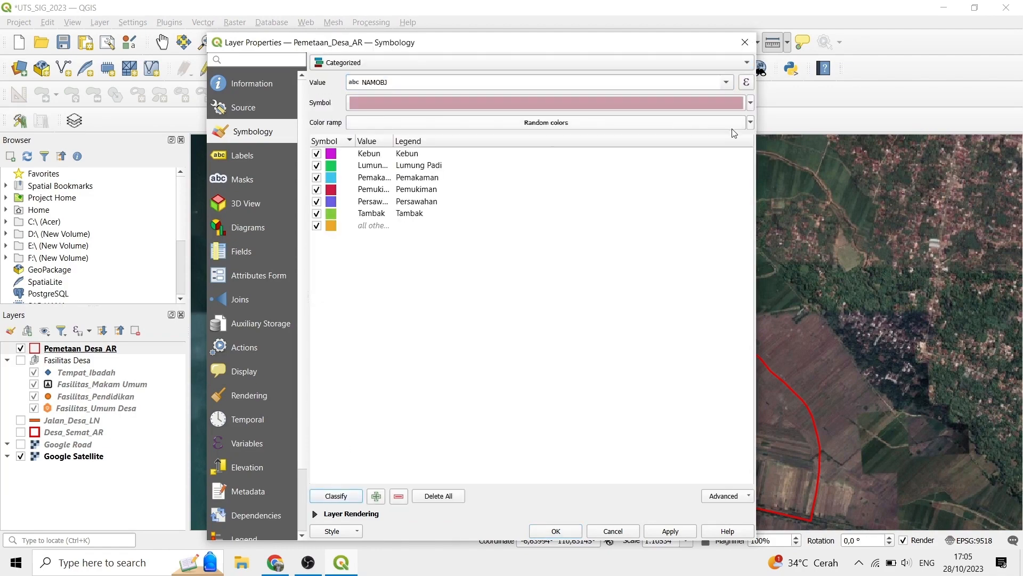
Step: Try the Spectral, Turbo and Magma color ramps on the NAMOBJ categories
left_click(750, 122)
left_click(394, 327)
left_click(666, 122)
left_click(759, 73)
left_click(750, 122)
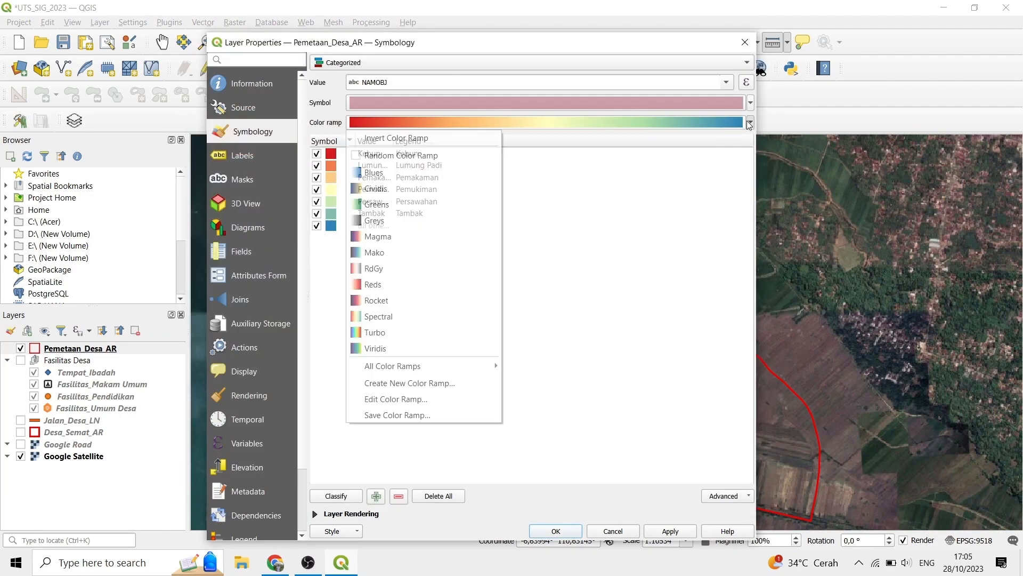
left_click(383, 333)
left_click(734, 125)
left_click(759, 73)
left_click(751, 120)
left_click(416, 234)
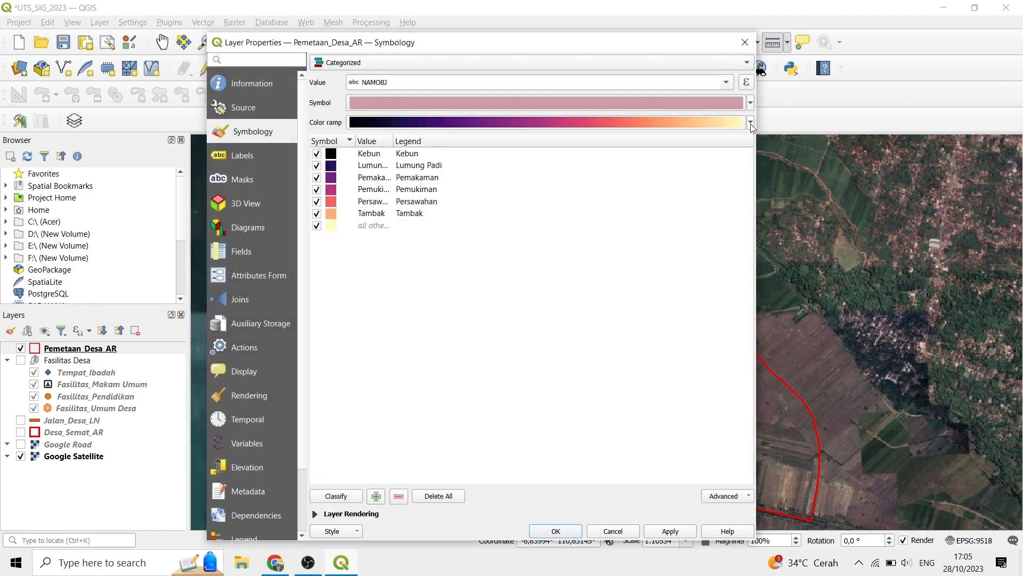
Step: Apply the Greens color ramp to the NAMOBJ categories
left_click(750, 124)
left_click(389, 205)
left_click(751, 123)
left_click(344, 202)
Step: Give the Tambak category the gradient blue fill and colour the Pemukiman category yellow
double_click(331, 213)
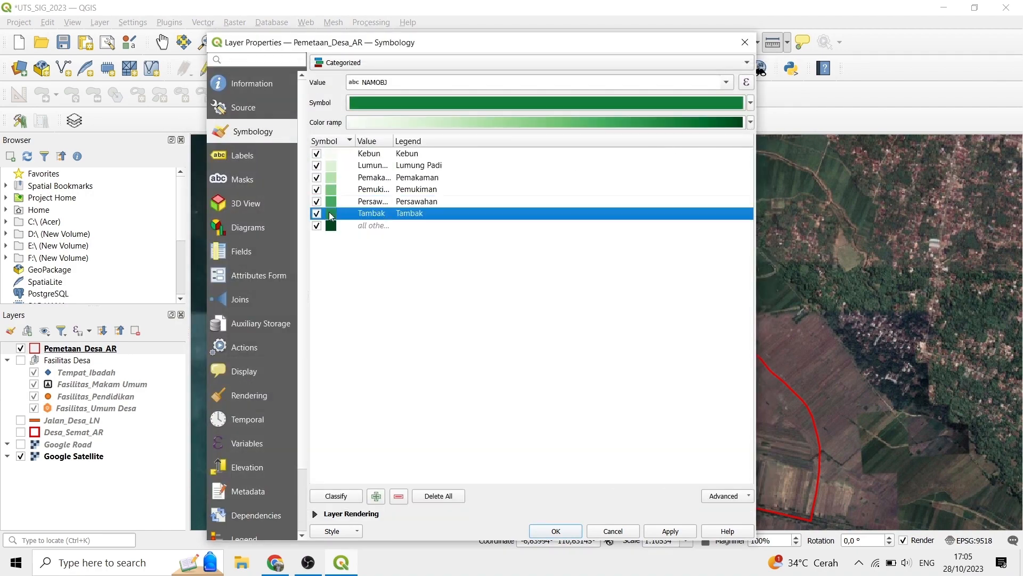
left_click(397, 487)
double_click(331, 189)
left_click(526, 213)
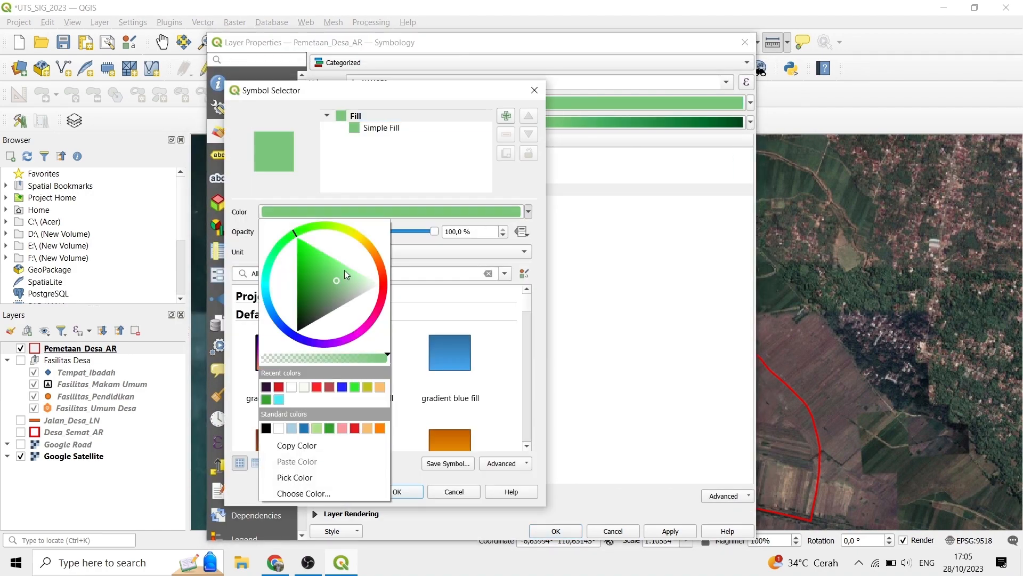
left_click(358, 235)
left_click(349, 253)
left_click(396, 487)
Step: Colour the Pemakaman category dark grey
left_click(331, 177)
double_click(331, 177)
left_click(525, 213)
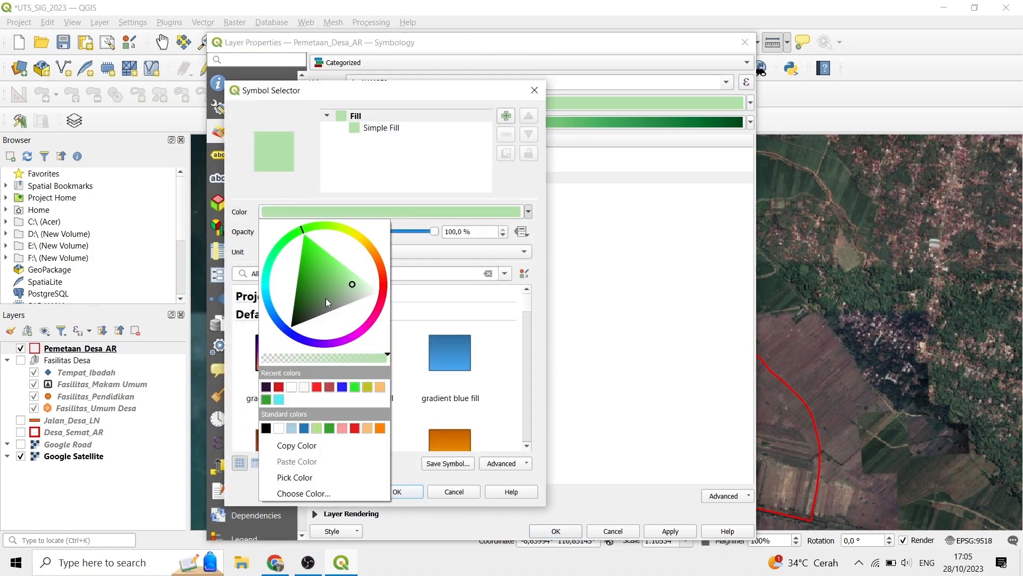
left_click(325, 298)
left_click(397, 487)
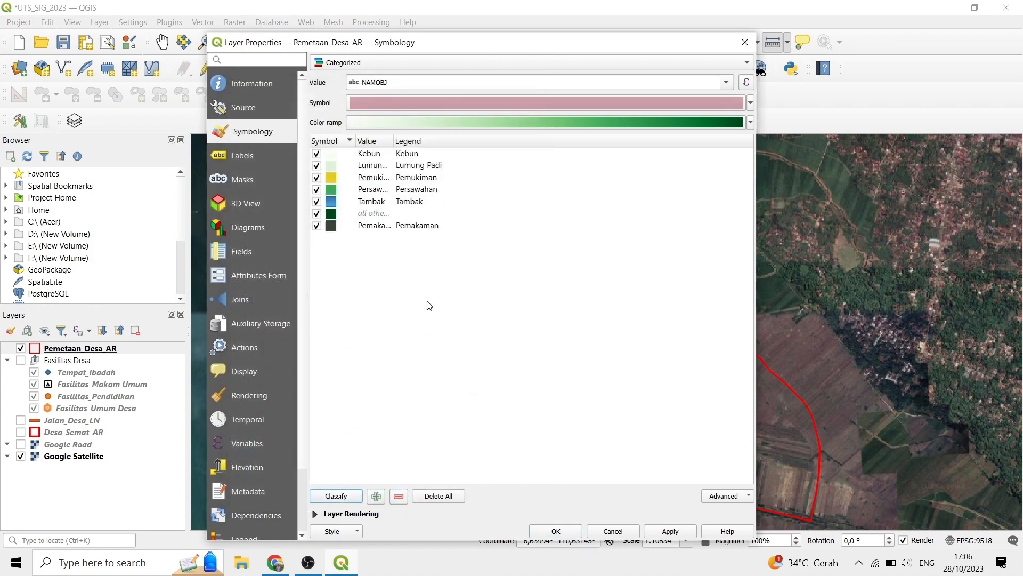
Step: Colour the Kebun category light green and apply the categorized symbology to the Pemetaan_Desa_AR layer
double_click(330, 154)
left_click(526, 214)
left_click(287, 263)
left_click(408, 489)
double_click(331, 165)
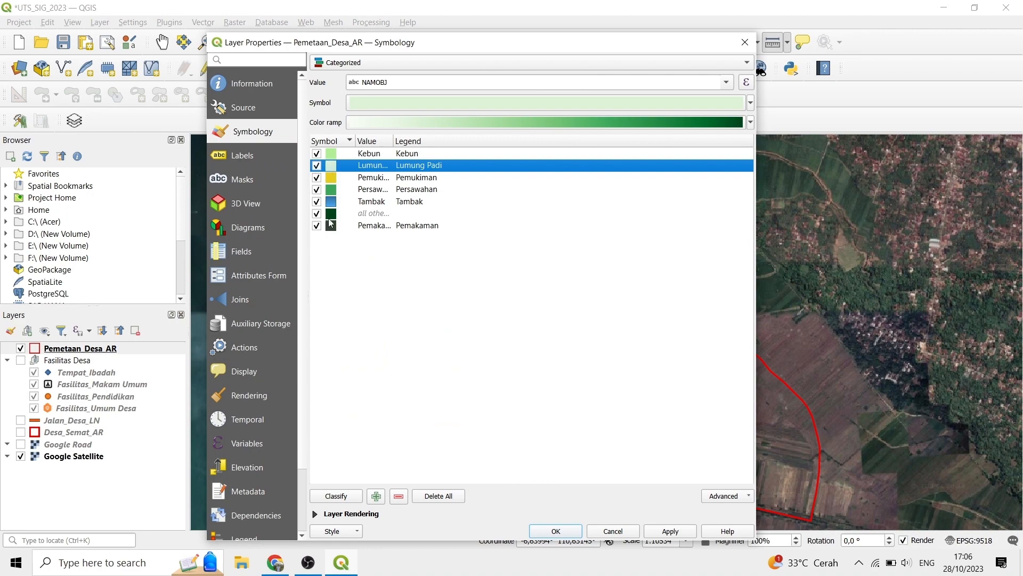
left_click(671, 531)
left_click(556, 530)
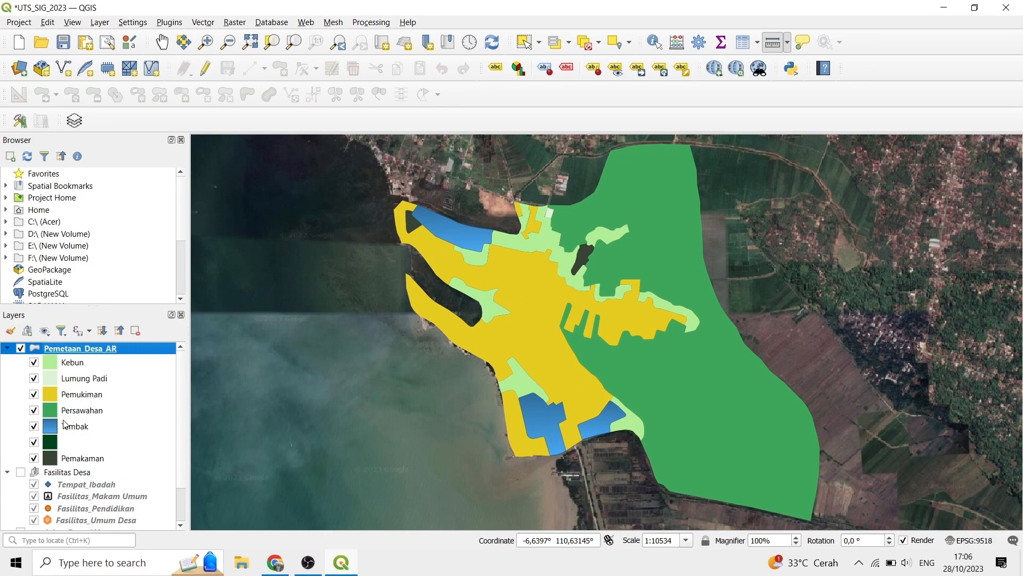
Step: Show the Jalan_Desa_LN road layer and move it above Pemetaan_Desa_AR in the layer order
scroll(67, 431, "down", 1)
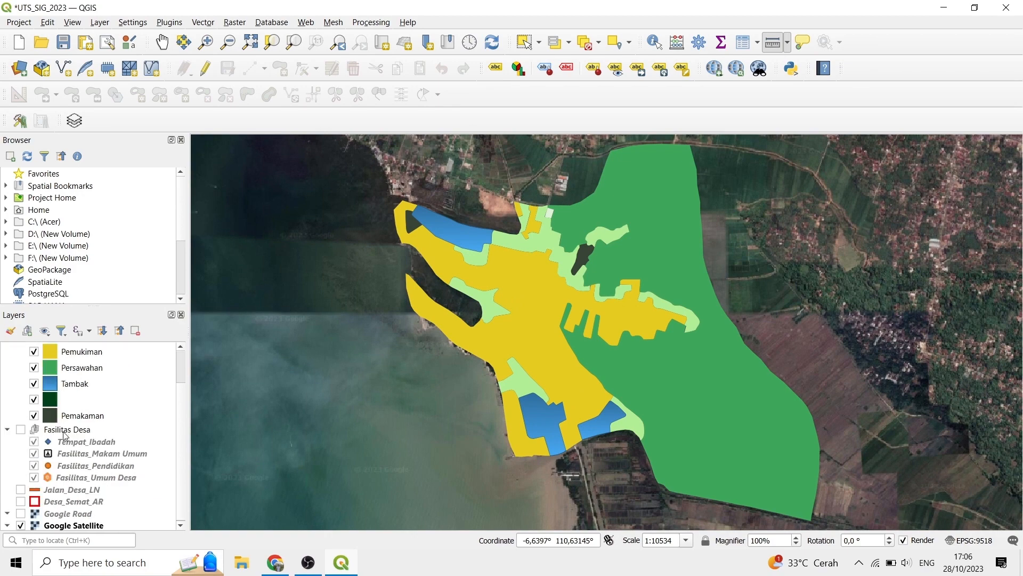
left_click(21, 489)
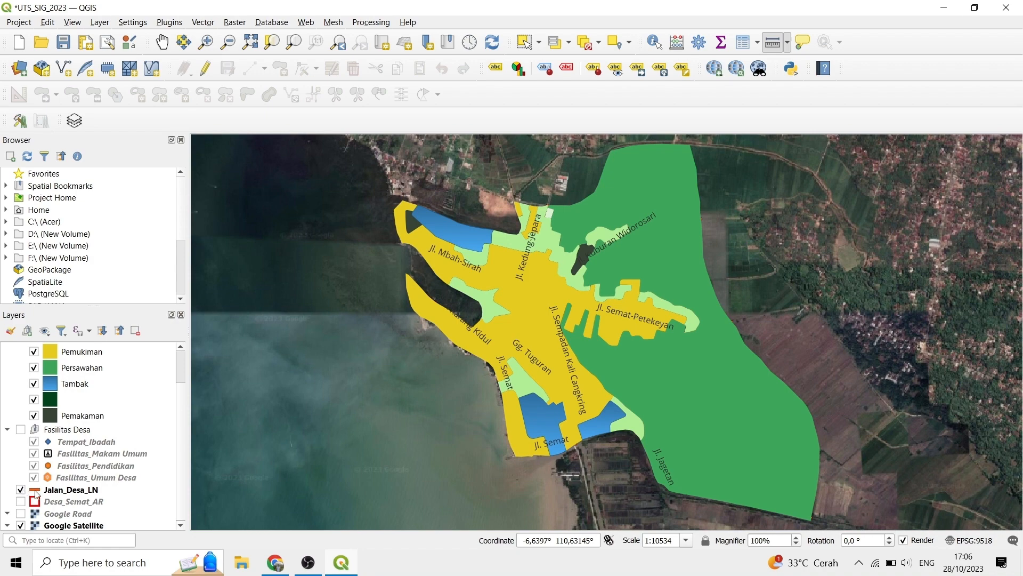
mouse_move(51, 493)
left_mouse_down()
mouse_move(69, 494)
mouse_move(81, 334)
mouse_move(73, 356)
mouse_move(56, 346)
left_mouse_up()
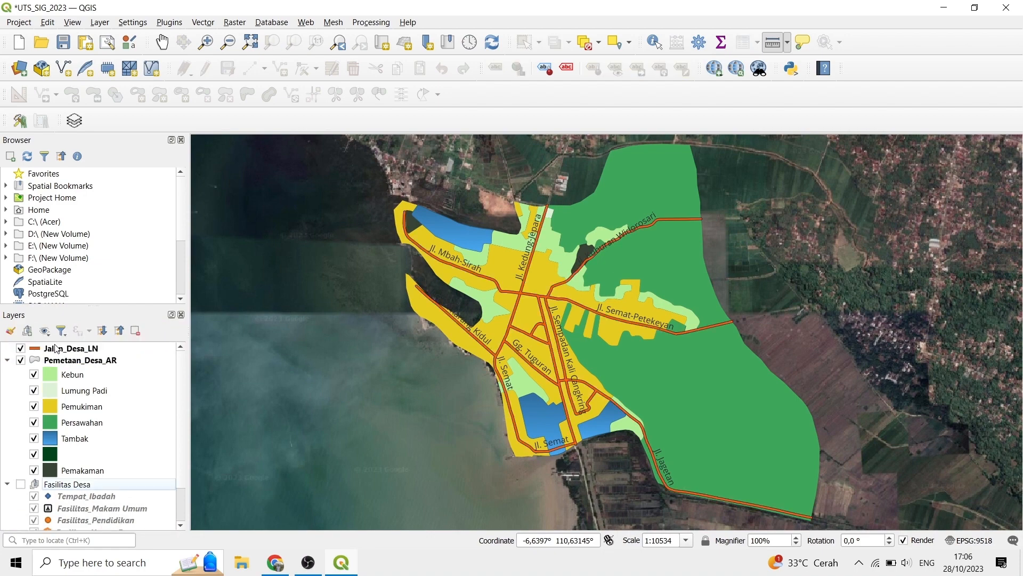
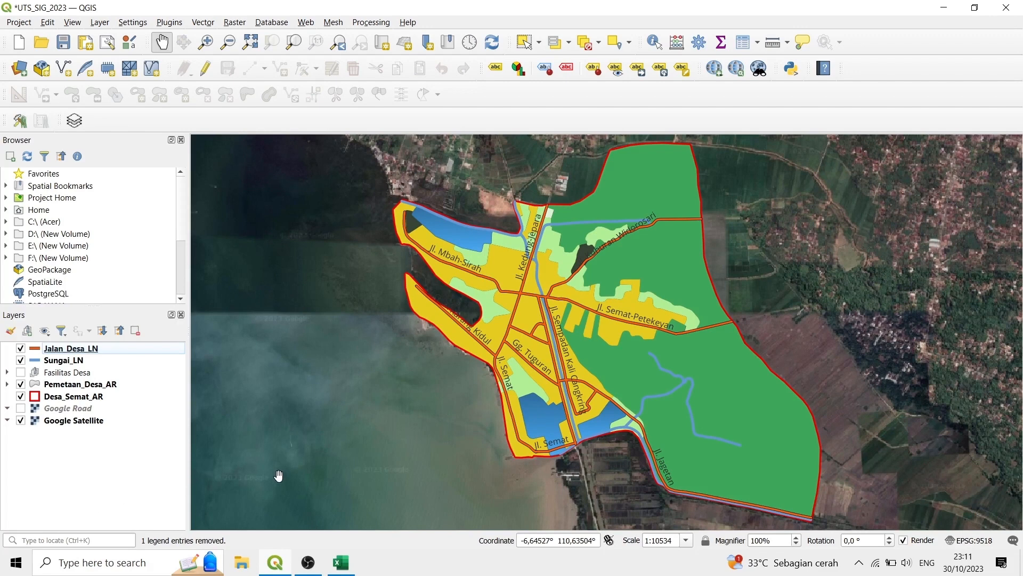
Step: Switch to Data Kapasitas SD.csv in Excel, fit columns A, D, E and F to their contents, and return to QGIS
left_click(347, 568)
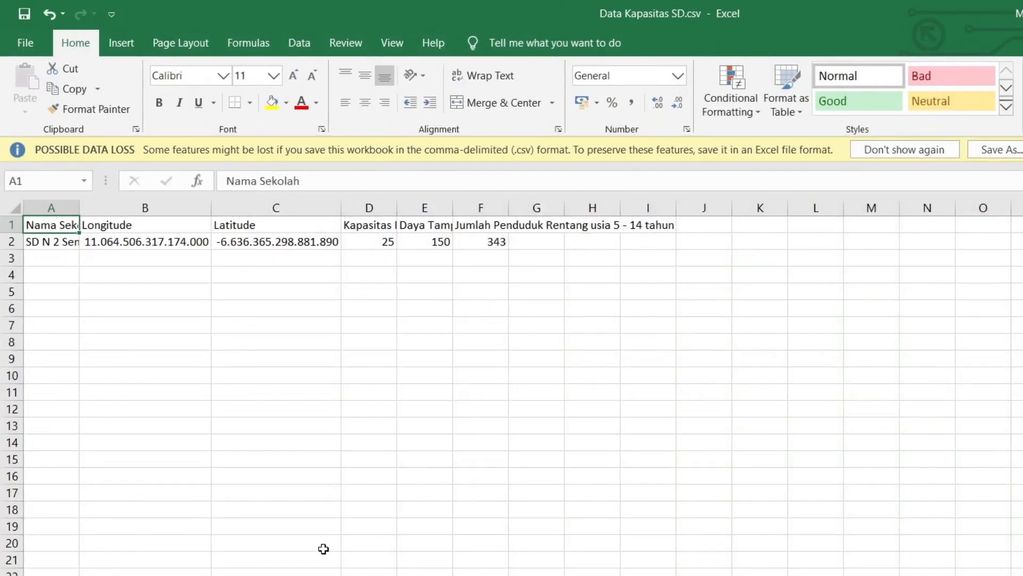
double_click(79, 209)
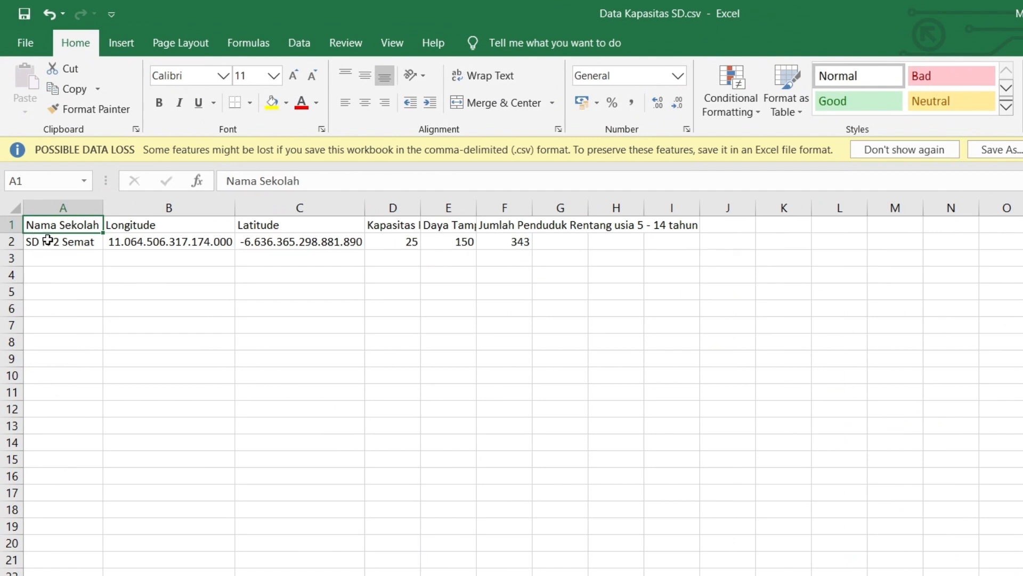
double_click(418, 210)
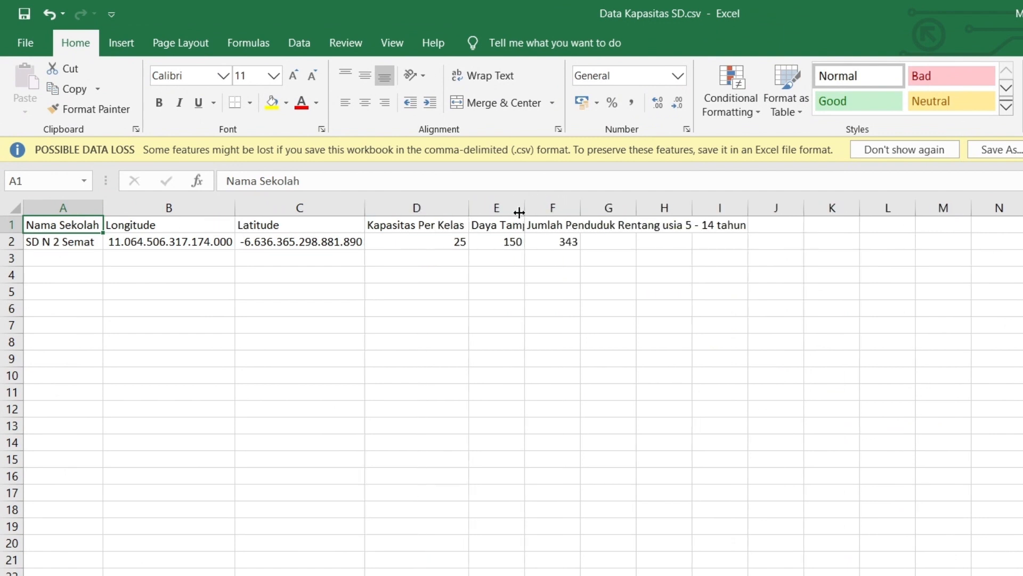
double_click(523, 209)
double_click(650, 209)
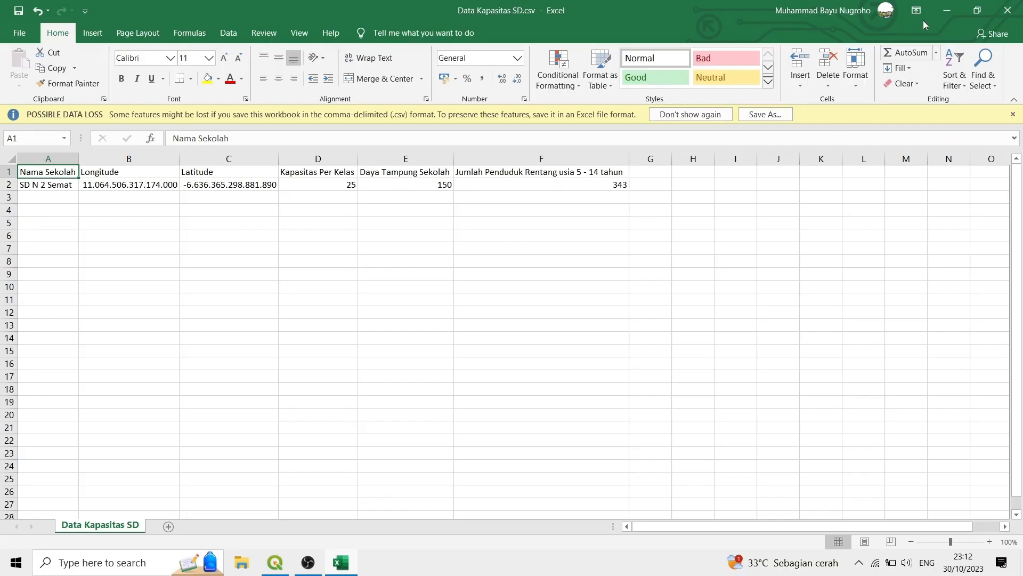
left_click(946, 10)
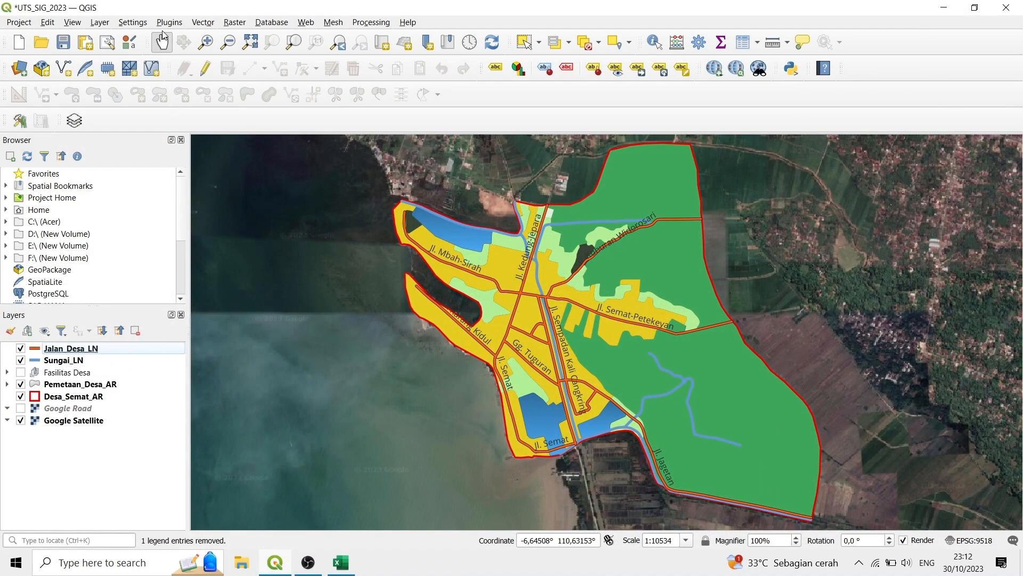
Step: Add Data Kapasitas SD.csv from the Data Excel folder as a delimited text point layer using Longitude and Latitude coordinates in EPSG:4326
left_click(102, 22)
mouse_move(160, 70)
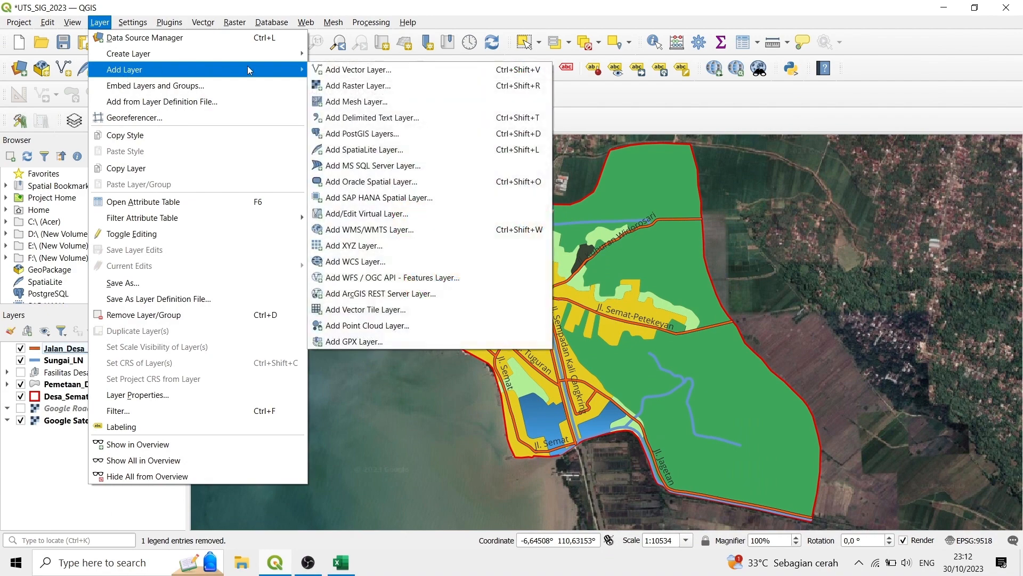
left_click(348, 117)
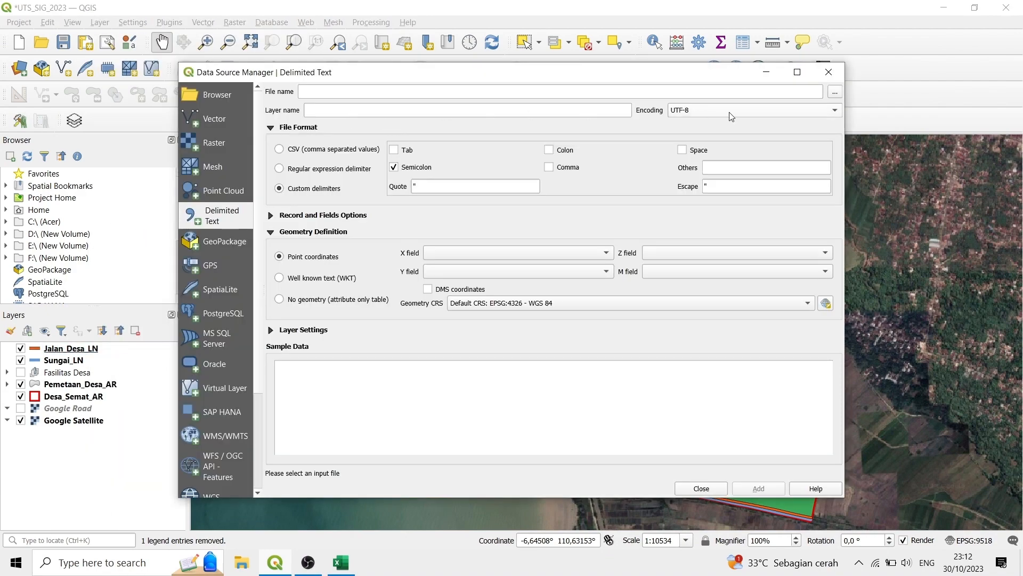
left_click(835, 92)
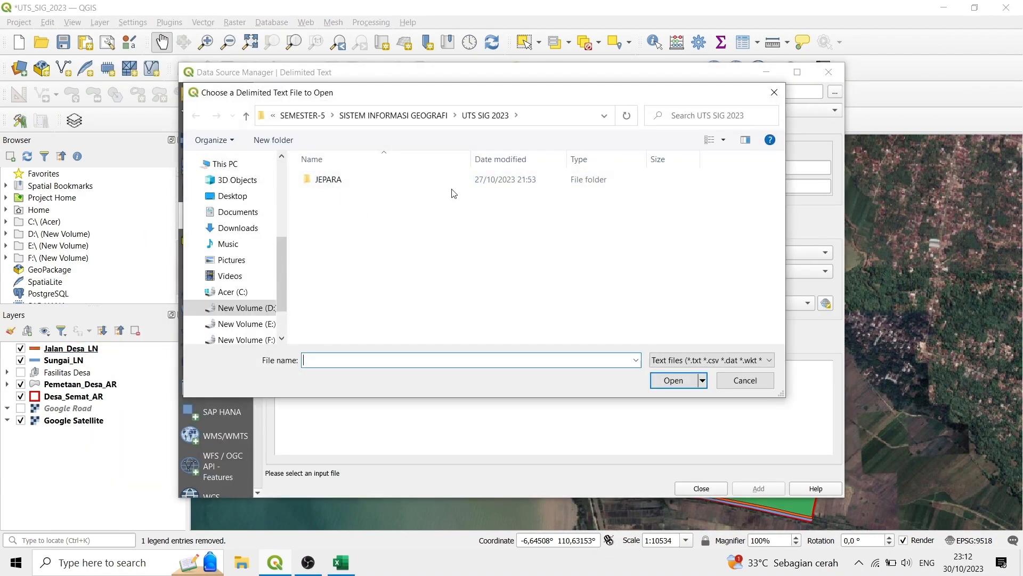
left_click(375, 116)
left_click(337, 178)
double_click(336, 179)
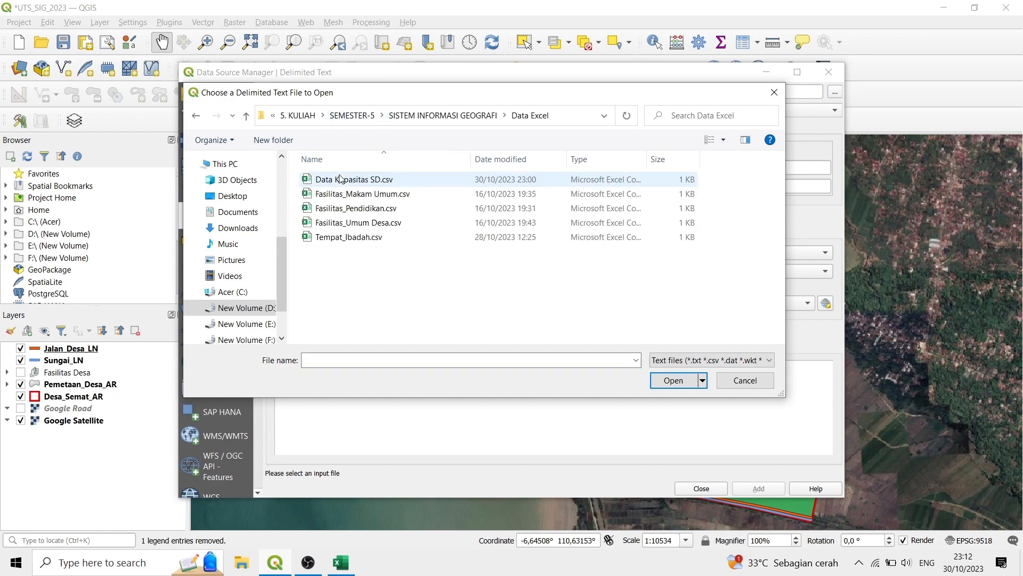
left_click(339, 179)
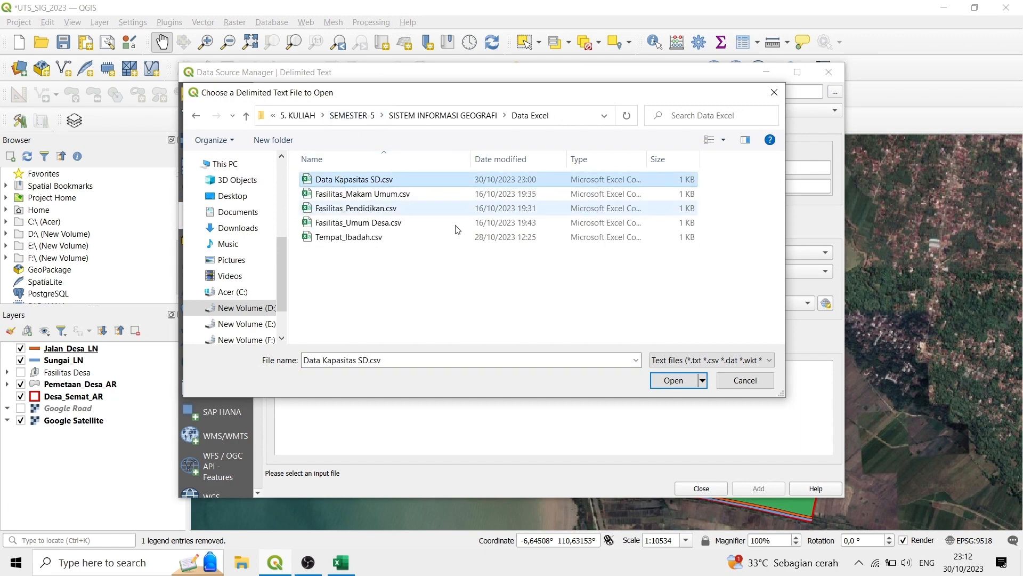
left_click(668, 381)
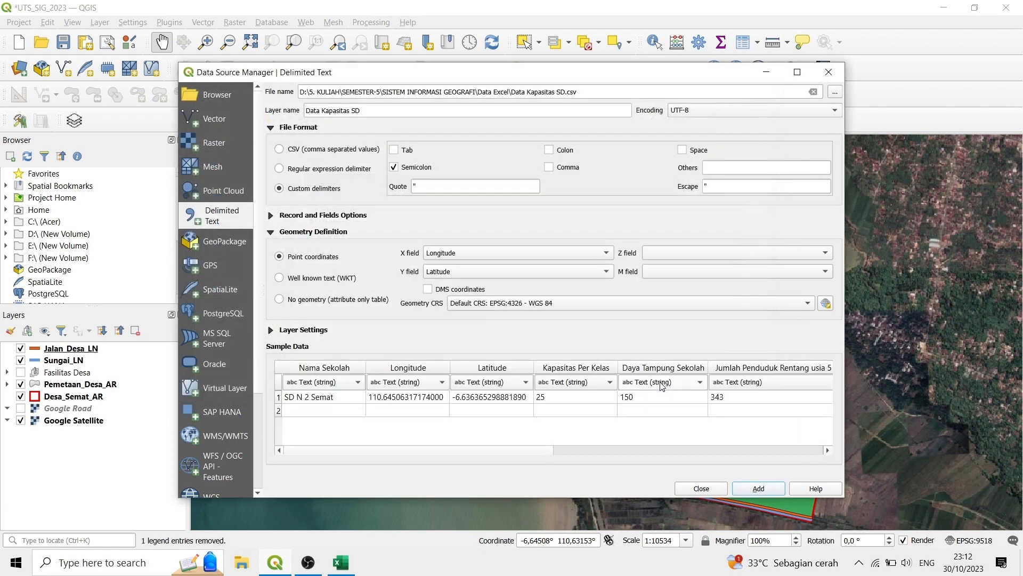
left_click(757, 487)
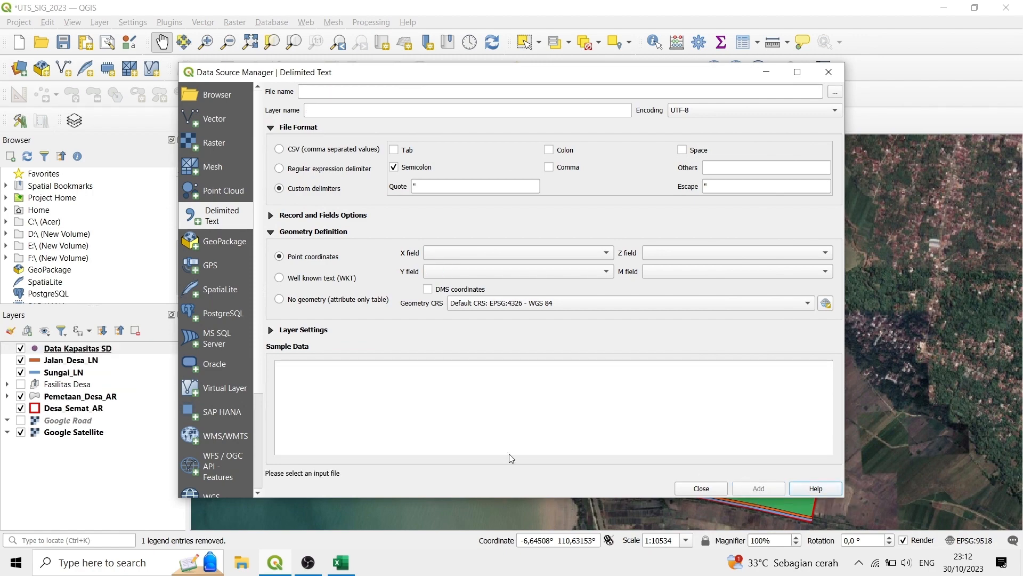
left_click(692, 488)
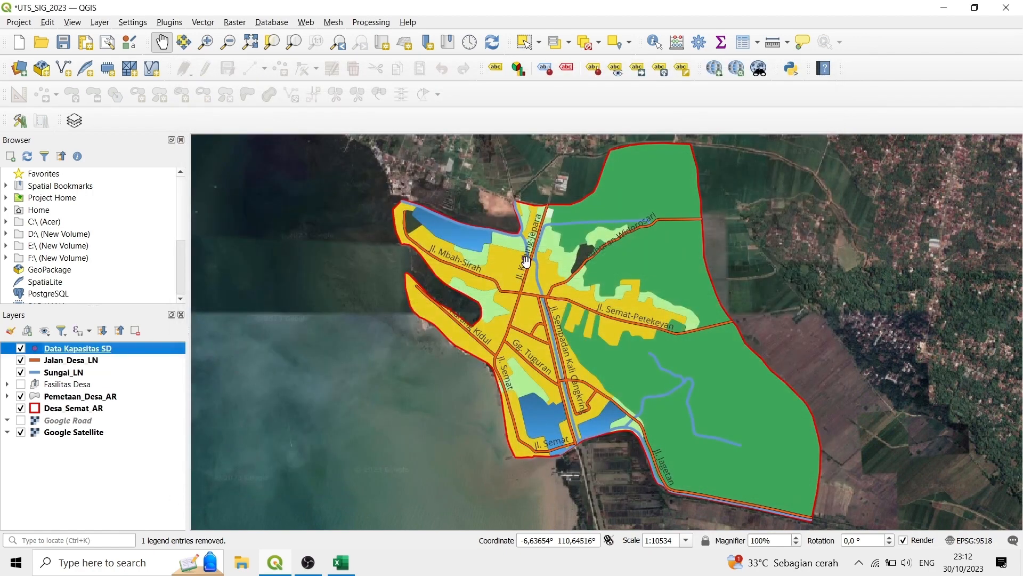
Step: Set up an ESRI Shapefile export of Data Kapasitas SD as Buff_SD_Semat_AR in the UTS SIG 2023 folder, using EPSG:32749 - WGS 84 / UTM zone 49S
scroll(527, 241, "up", 2)
scroll(526, 240, "up", 2)
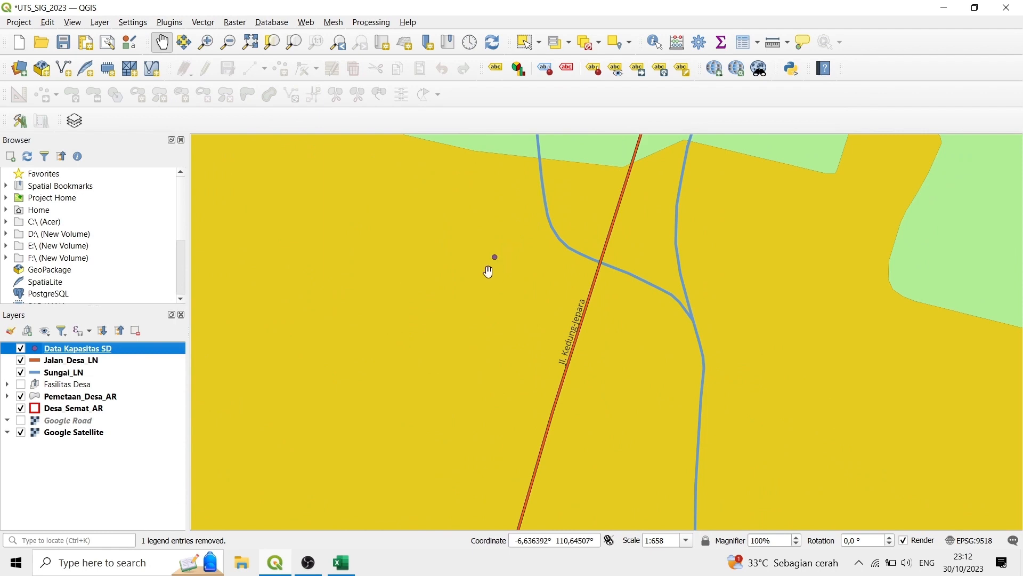
scroll(408, 307, "down", 3)
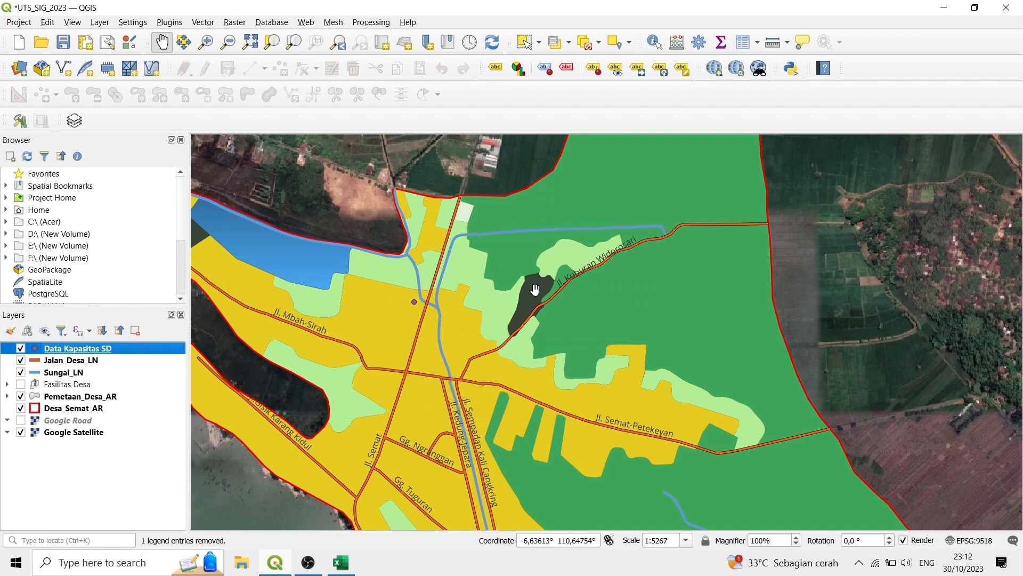
scroll(535, 289, "down", 1)
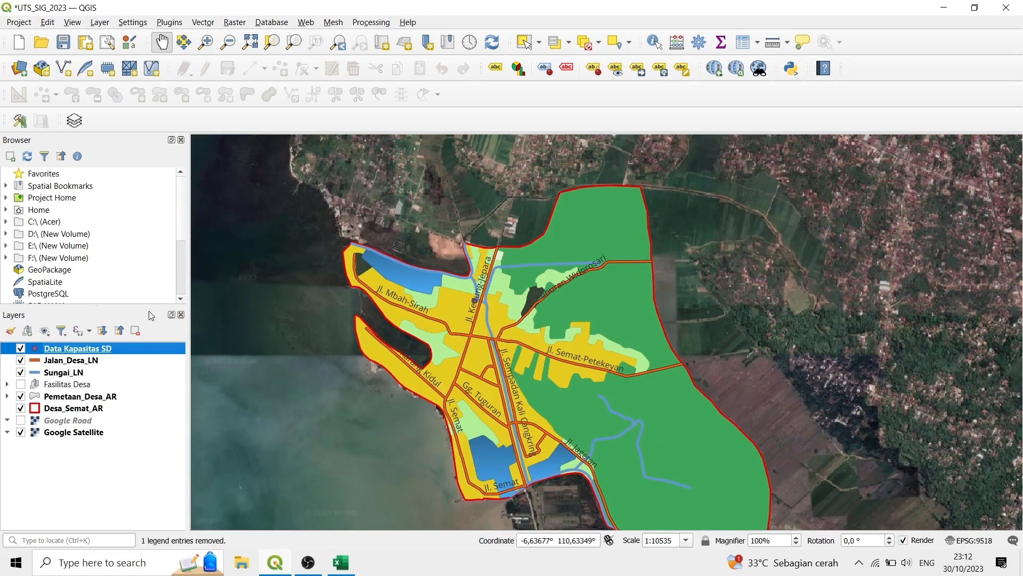
right_click(109, 344)
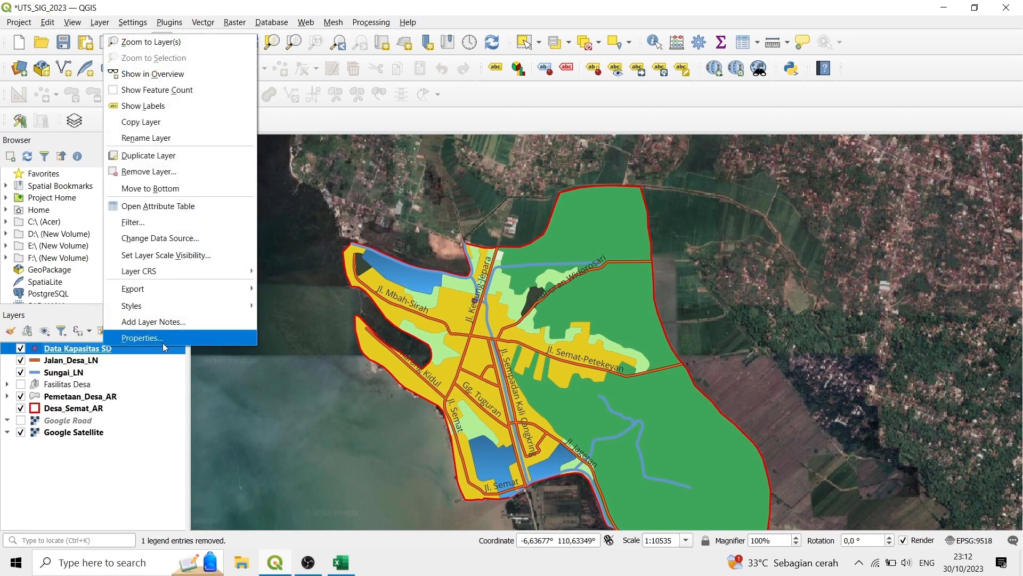
left_click(276, 287)
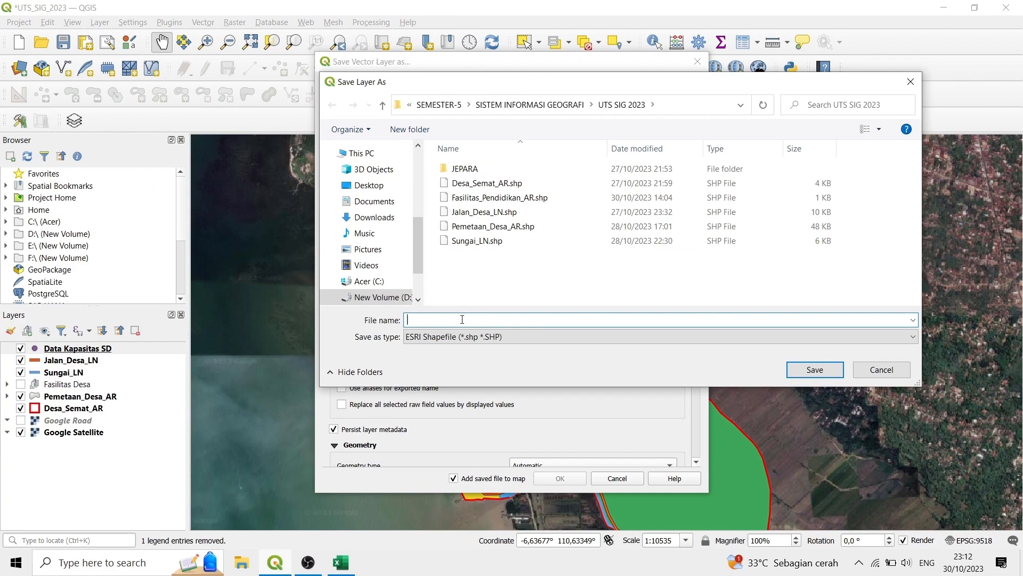
type("Buff_SD_Semat_AR")
key("Return")
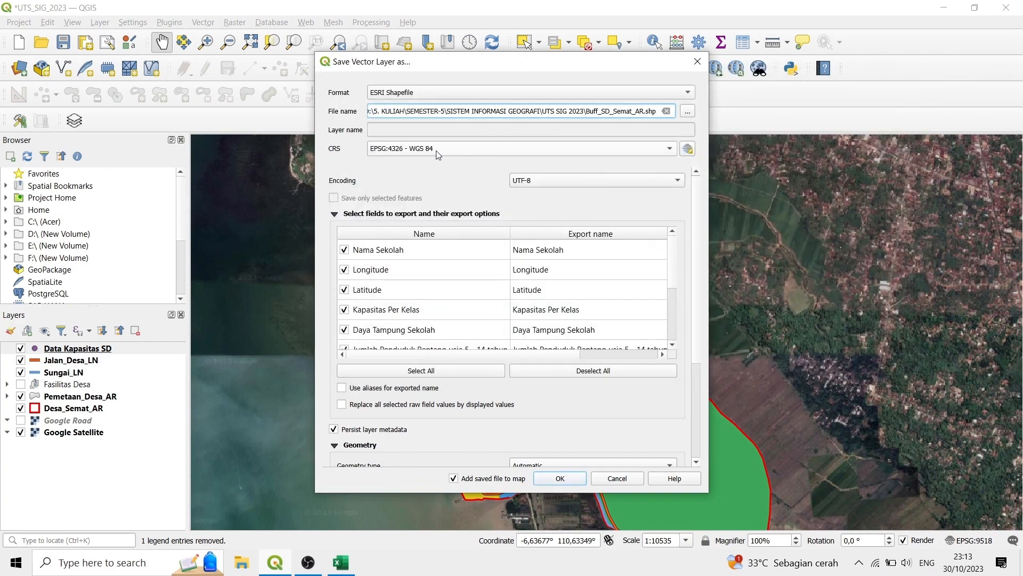
left_click(452, 154)
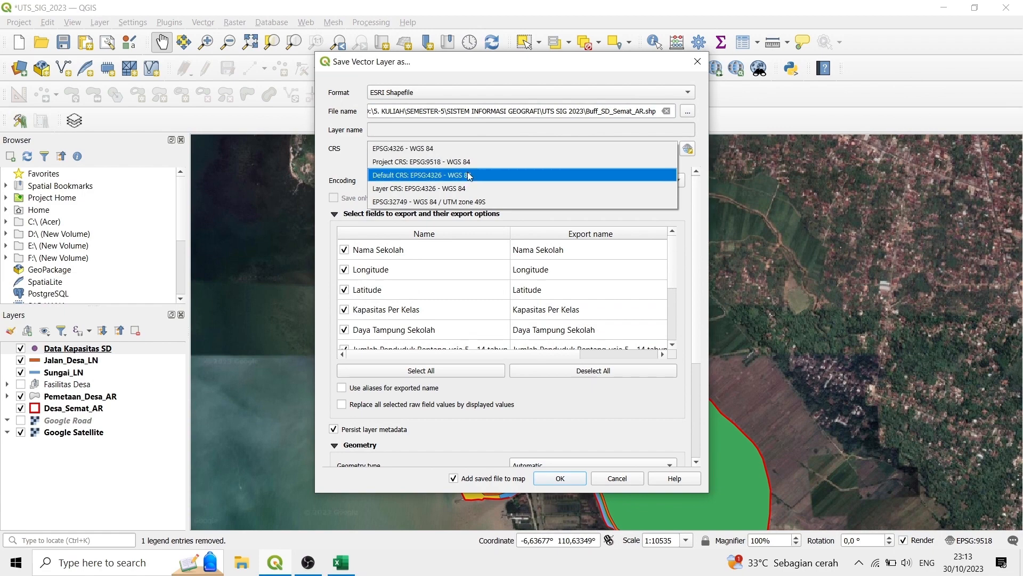
left_click(471, 203)
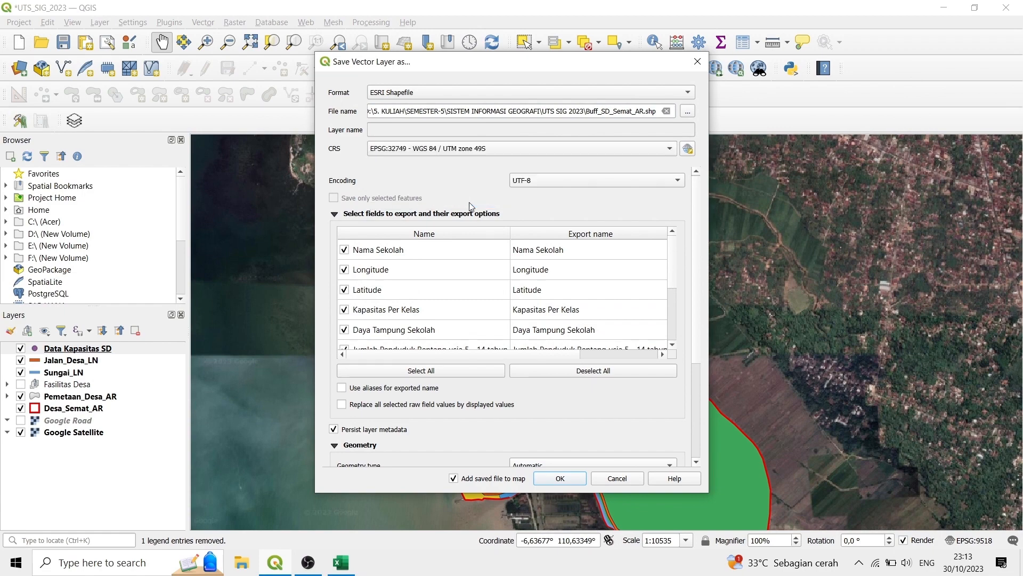
Step: Exclude field_7, field_8, field_9 and field_10 from the export, save the shapefile and dismiss the notification
scroll(394, 270, "down", 3)
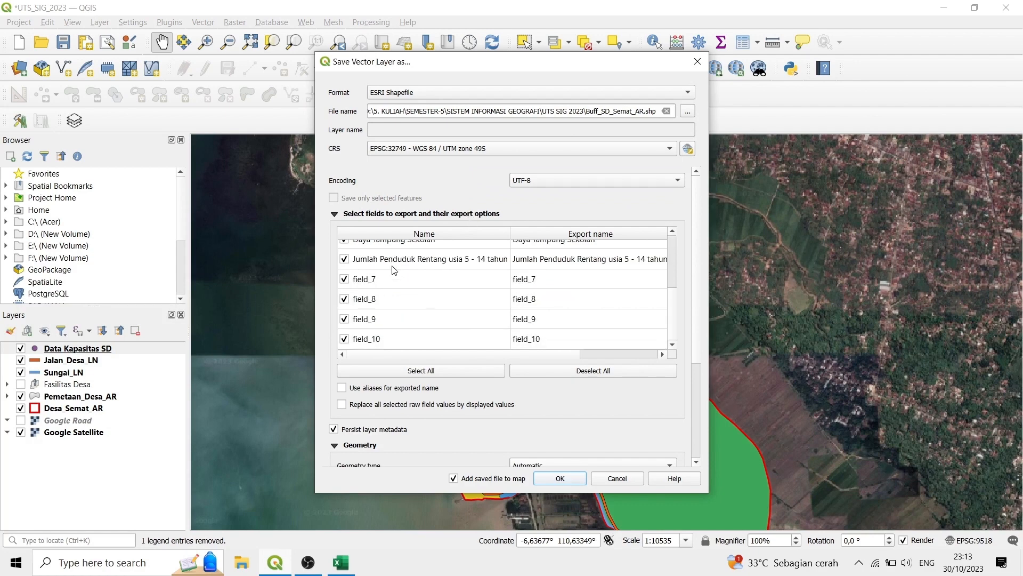
left_click(344, 278)
left_click(344, 298)
left_click(344, 320)
left_click(344, 338)
scroll(535, 426, "down", 2)
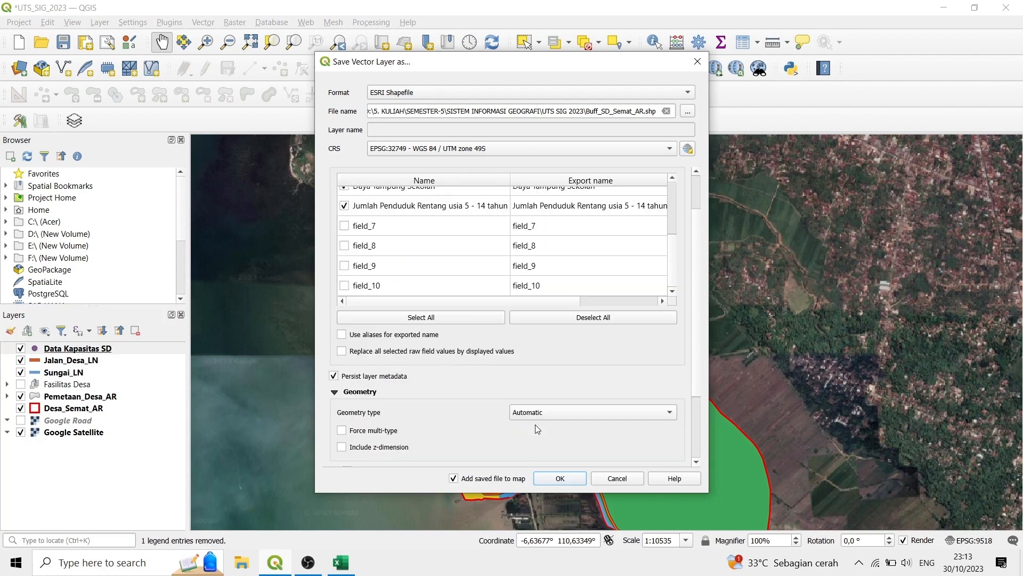
left_click(562, 478)
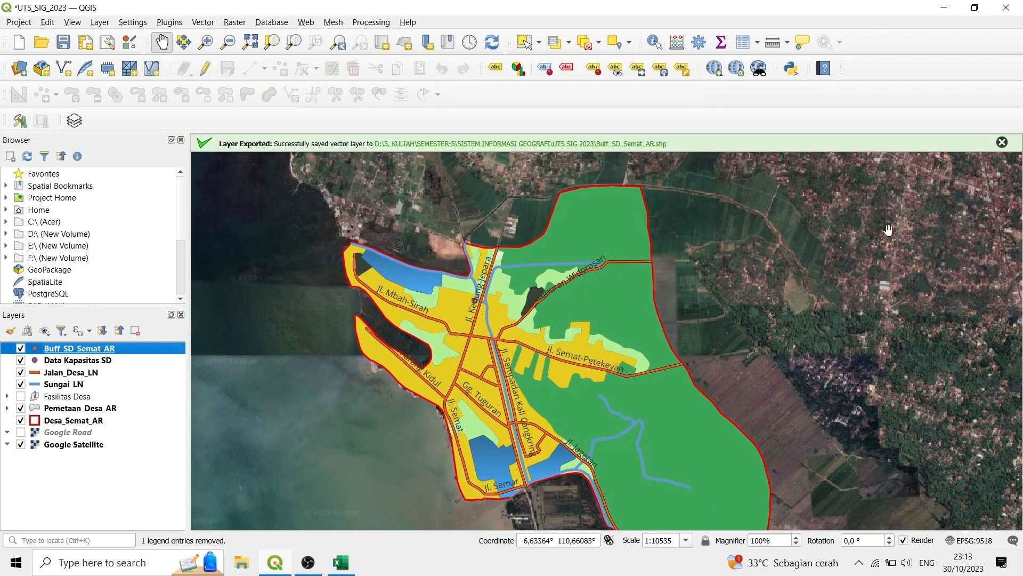
left_click(1002, 142)
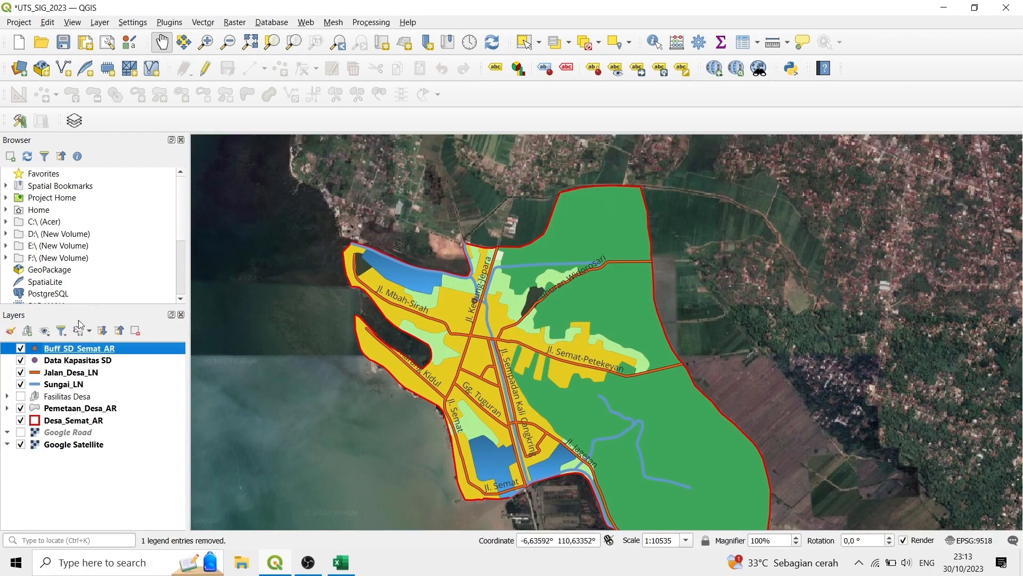
Step: Hide the original Data Kapasitas SD layer, check the school point on the map, and remove that layer from the project
left_click(20, 361)
scroll(366, 293, "up", 4)
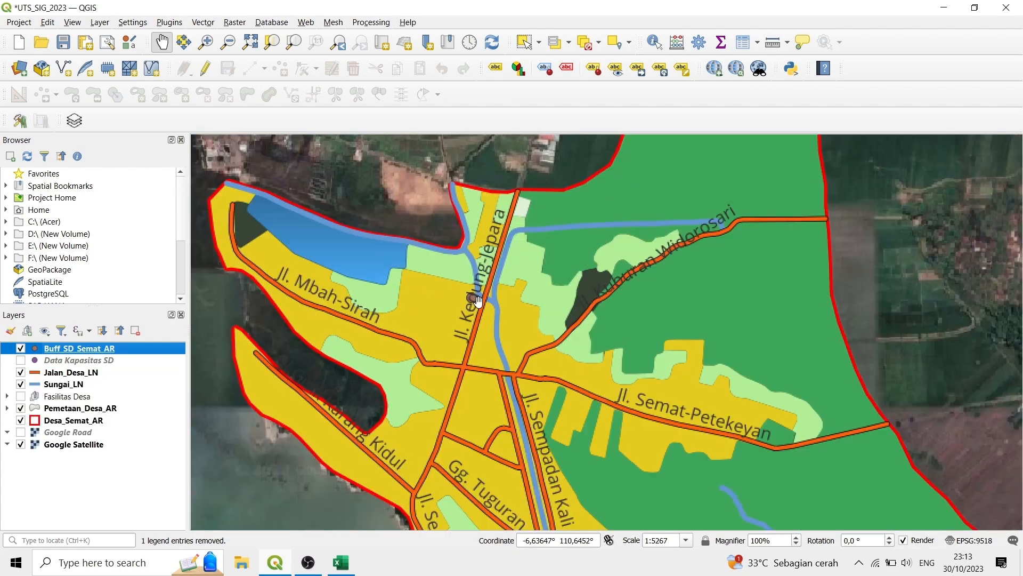
scroll(463, 286, "down", 2)
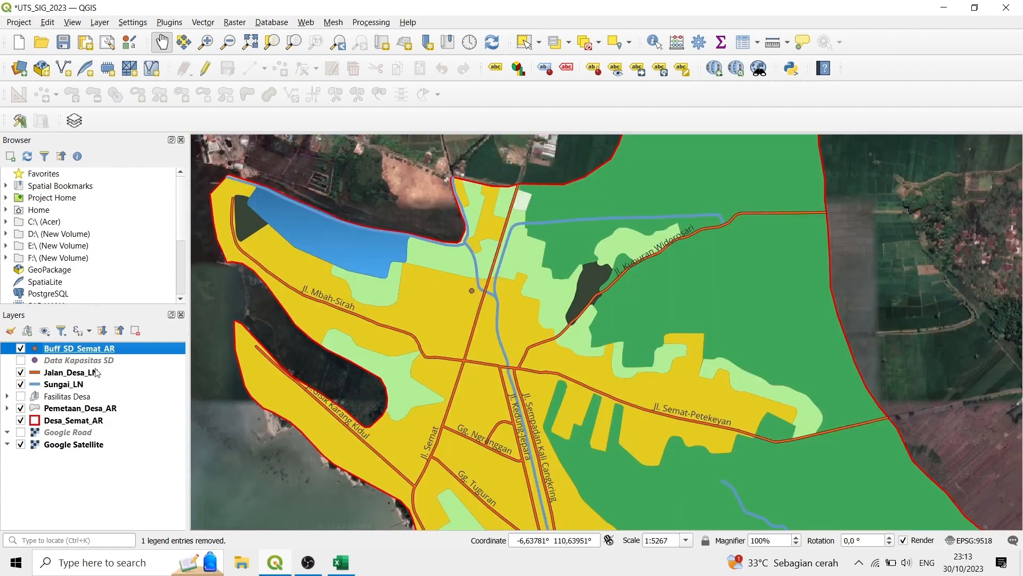
left_click(135, 362)
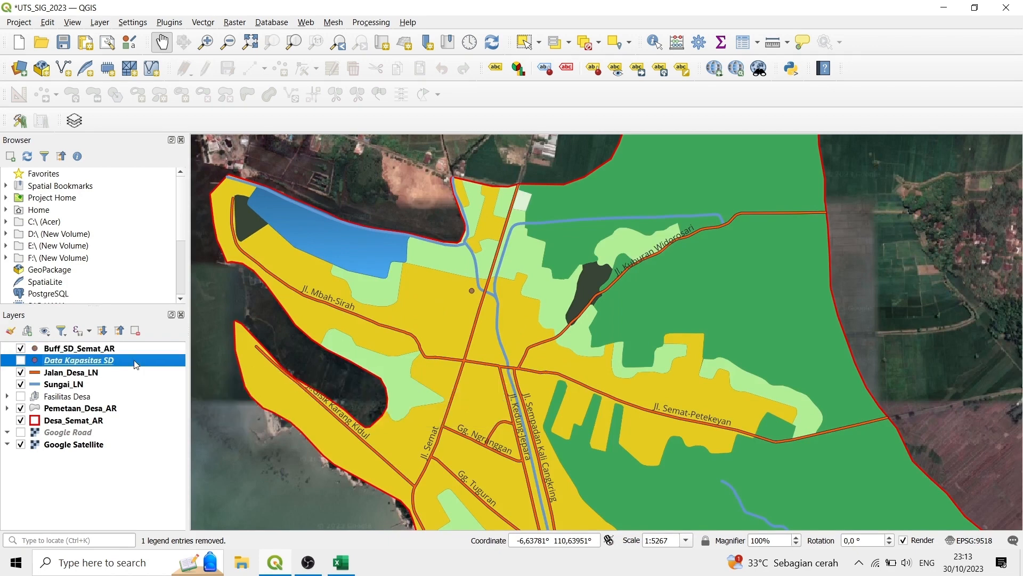
left_click(136, 331)
left_click(478, 300)
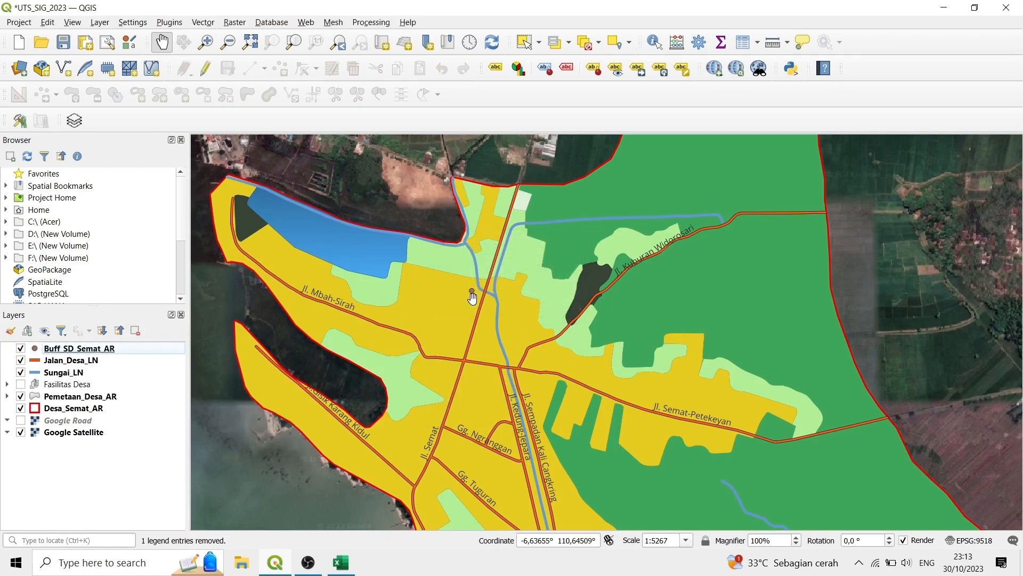
Step: Style the Buff_SD_Semat_AR point with the diamond red symbol at a size of 5 mm and apply it
left_click(88, 349)
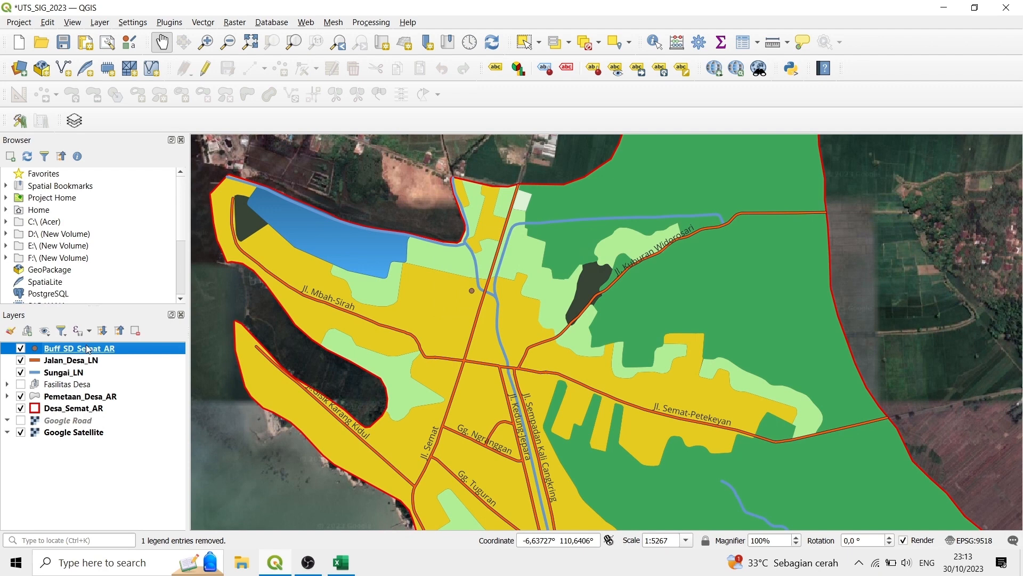
double_click(36, 354)
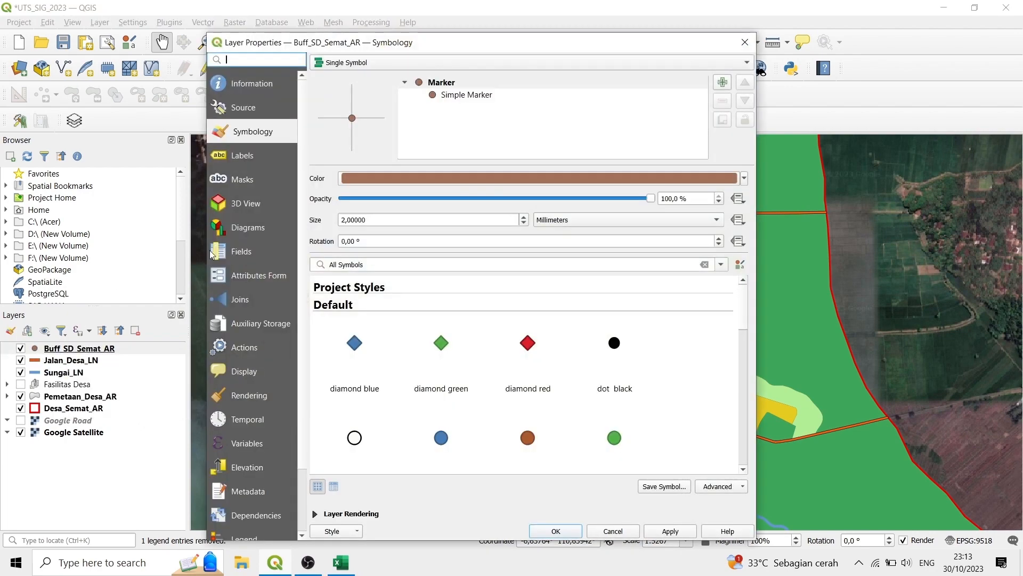
left_click(529, 348)
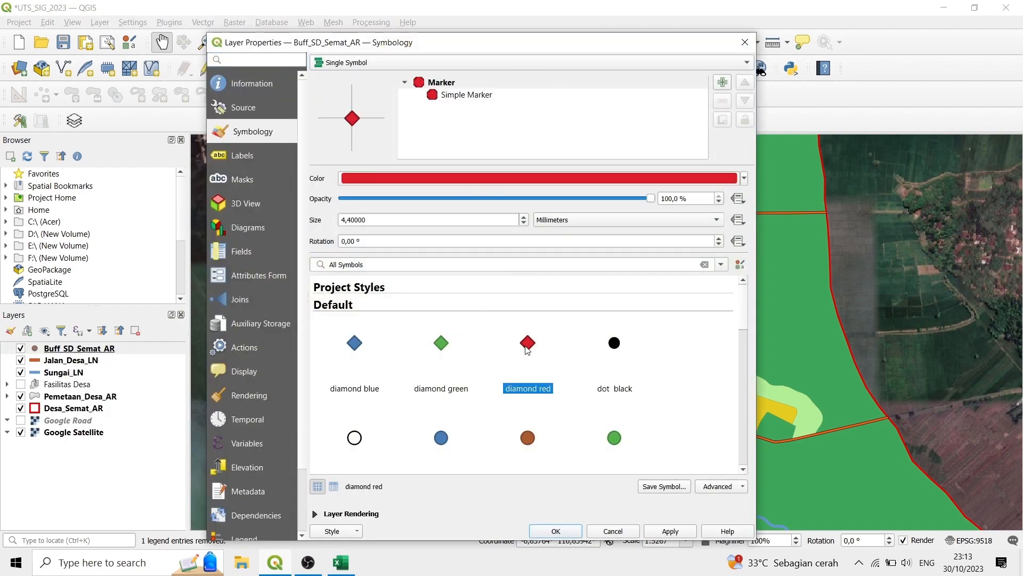
triple_click(523, 216)
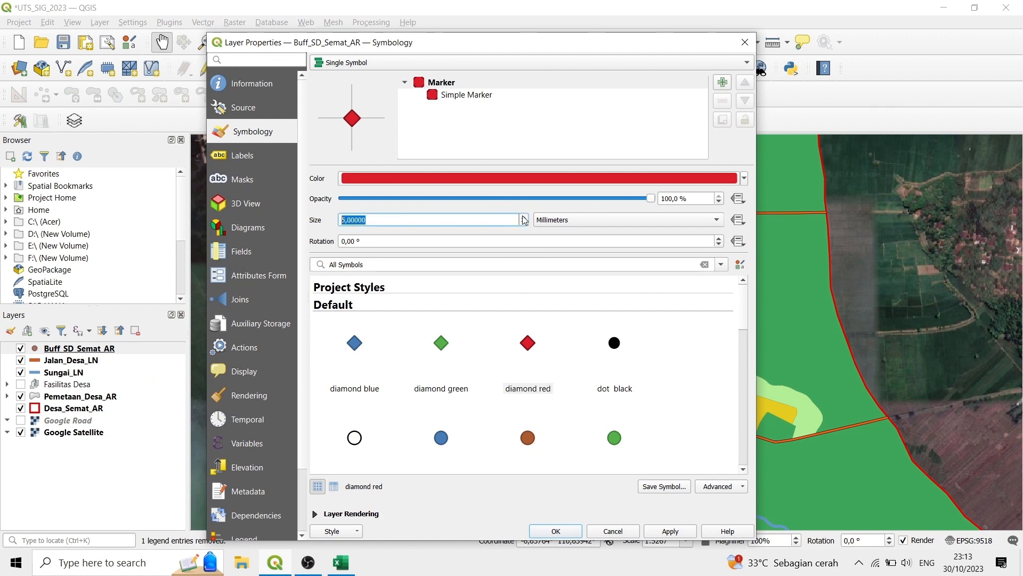
left_click(656, 531)
left_click(575, 532)
scroll(578, 324, "down", 1)
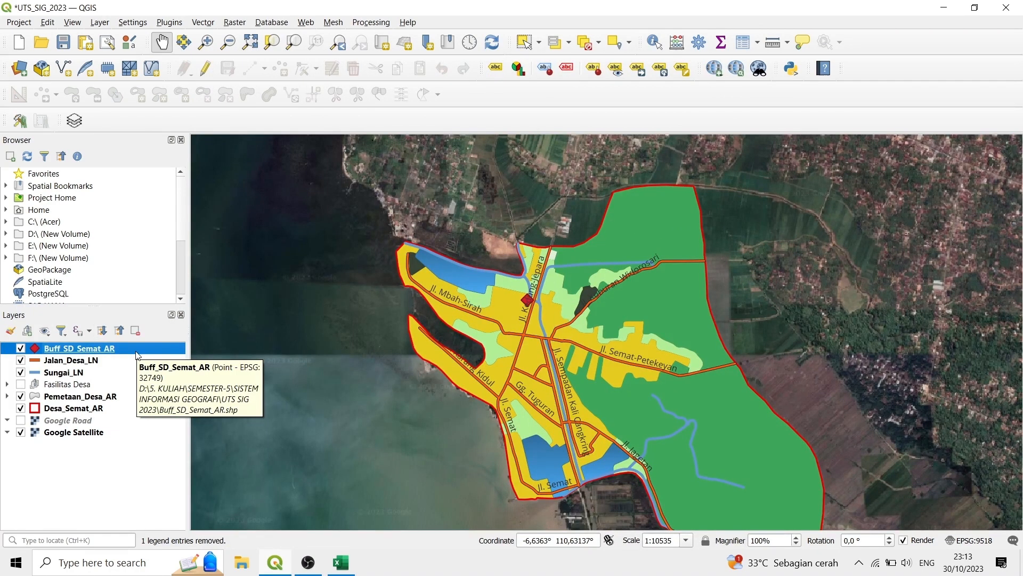
Step: Show the Processing Toolbox, search it for "multiring" and open the Multi-ring buffer (constant distance) tool
scroll(489, 313, "down", 1)
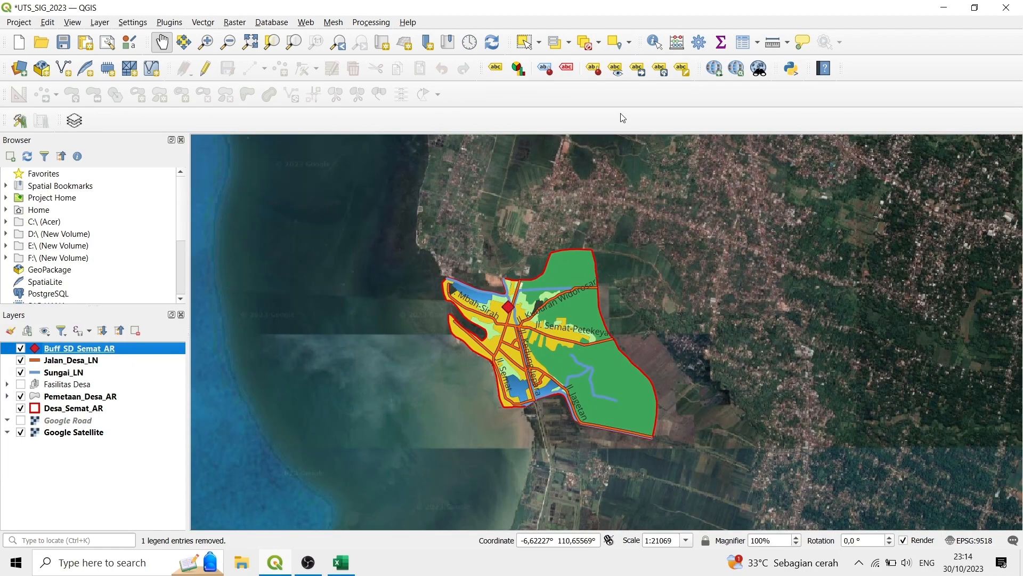
right_click(614, 98)
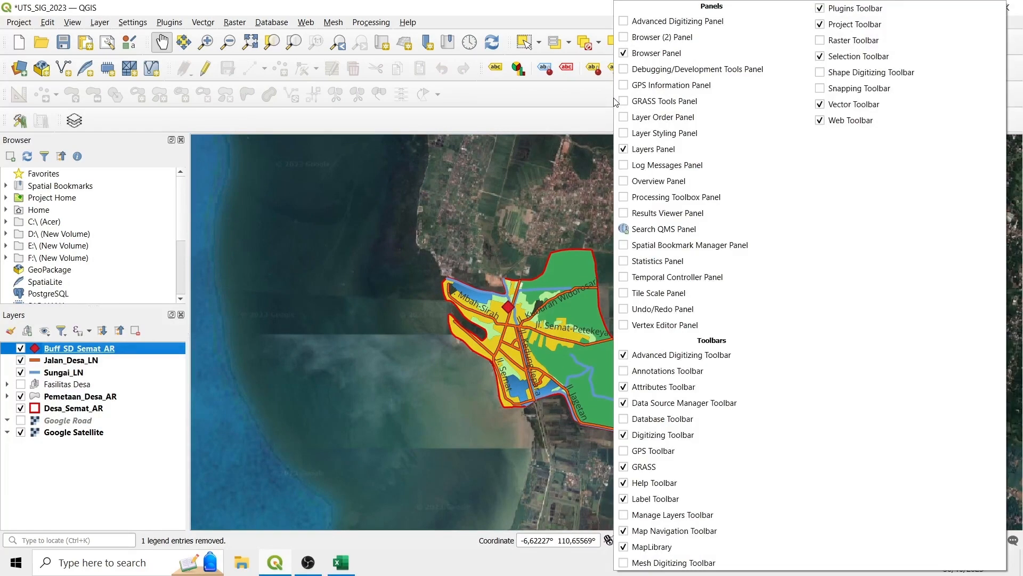
left_click(661, 197)
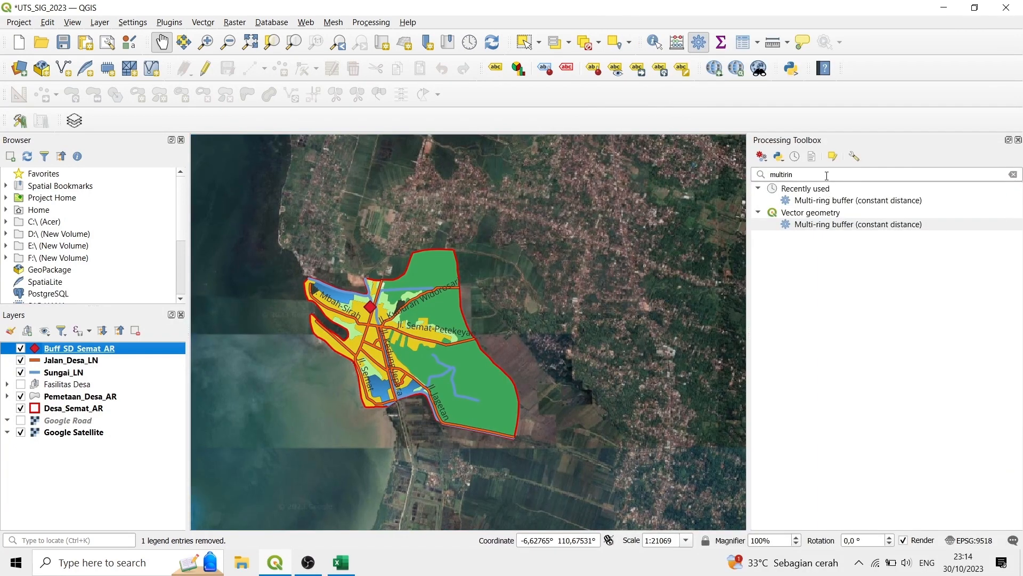
left_click_drag(827, 176, 769, 174)
type("m")
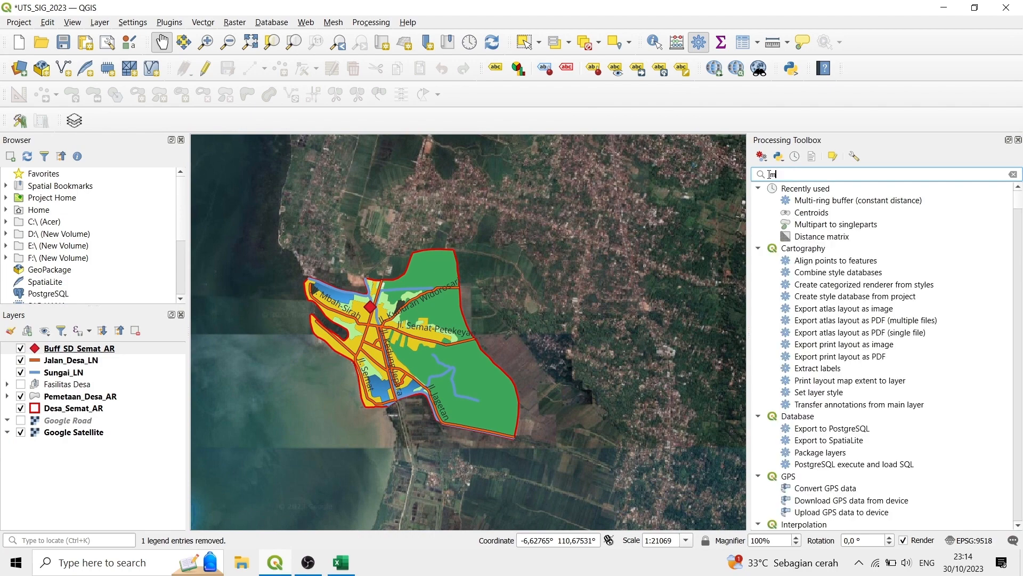
type("ultiring")
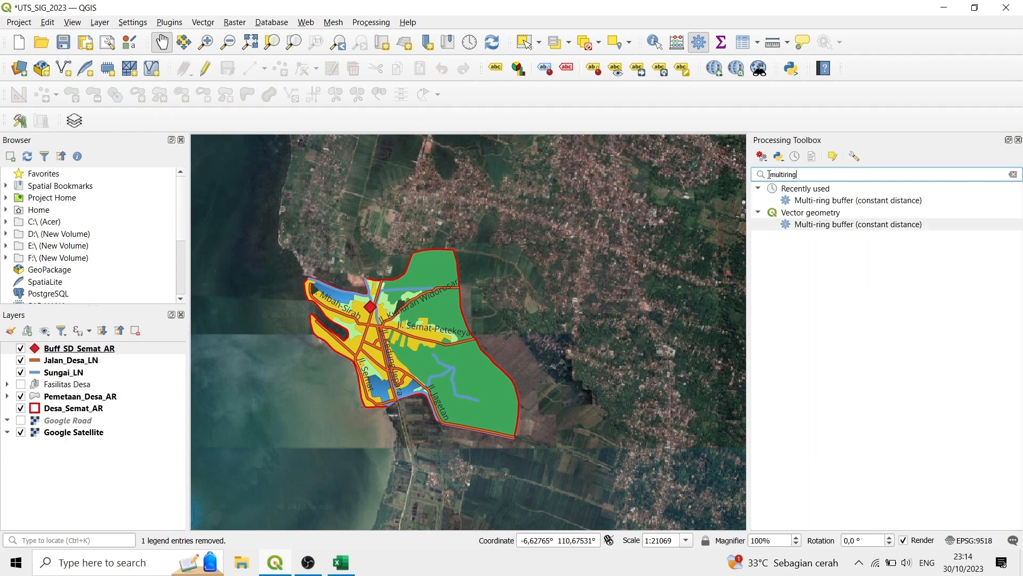
double_click(879, 225)
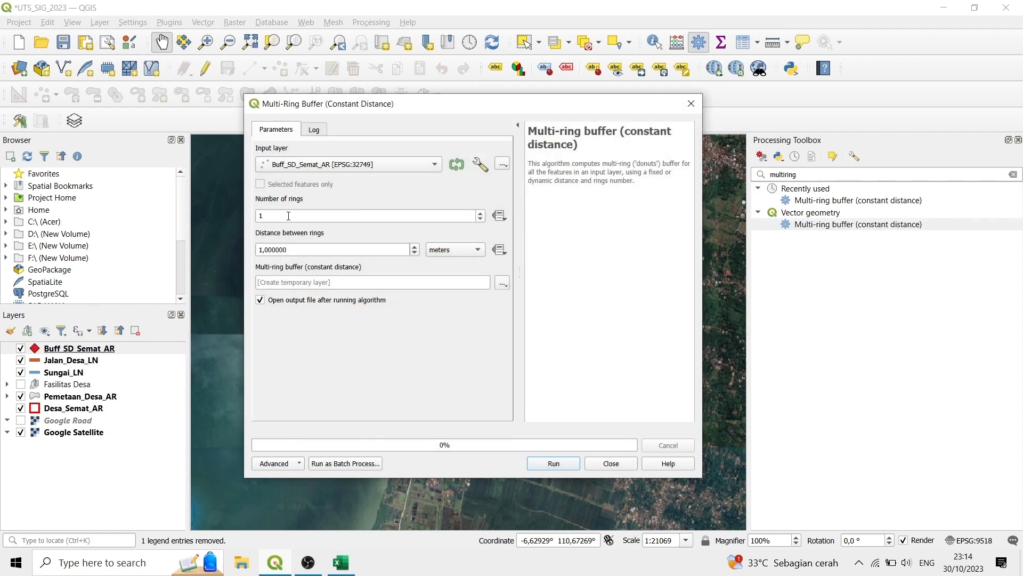
Step: Create a temporary multi-ring buffer around Buff_SD_Semat_AR with 3 rings spaced 1000 meters apart and close the tool
double_click(481, 213)
left_click(262, 249)
type("000")
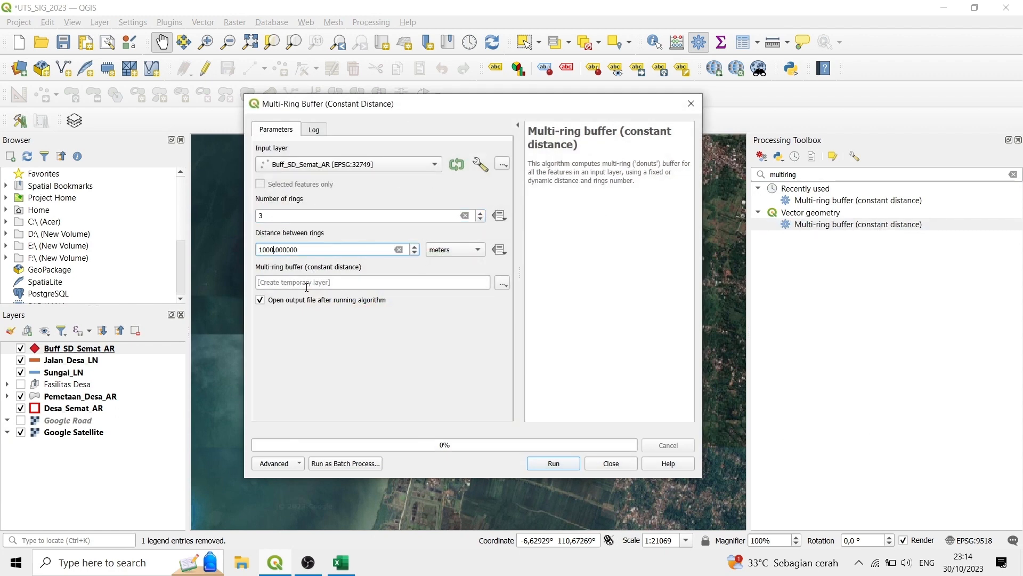
left_click(554, 463)
left_click(611, 463)
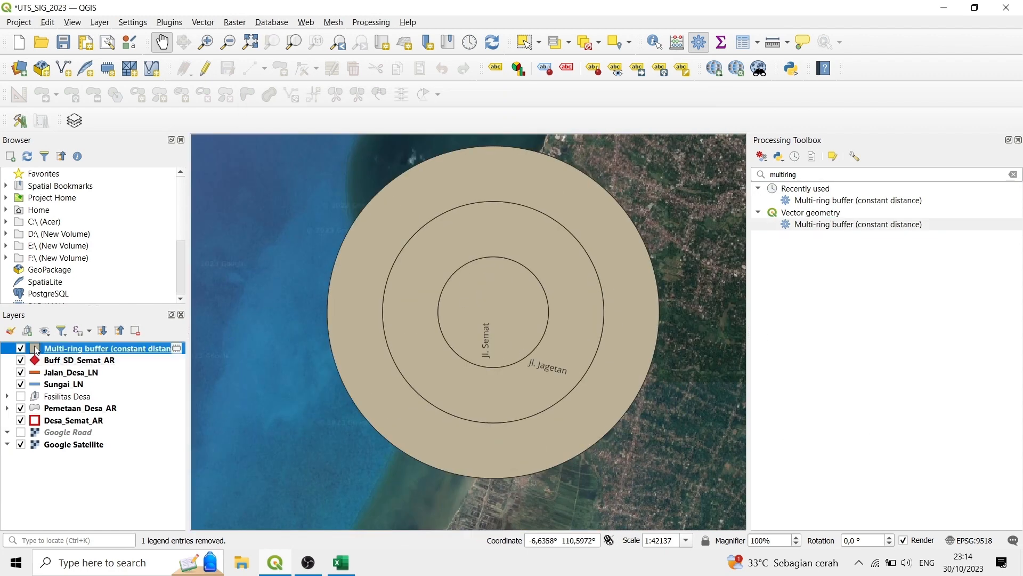
Step: Give the multi-ring buffer layer a transparent fill and a thicker blue outline so the village map shows through
double_click(107, 348)
left_click(439, 95)
left_click(715, 203)
left_click(570, 218)
left_click(714, 246)
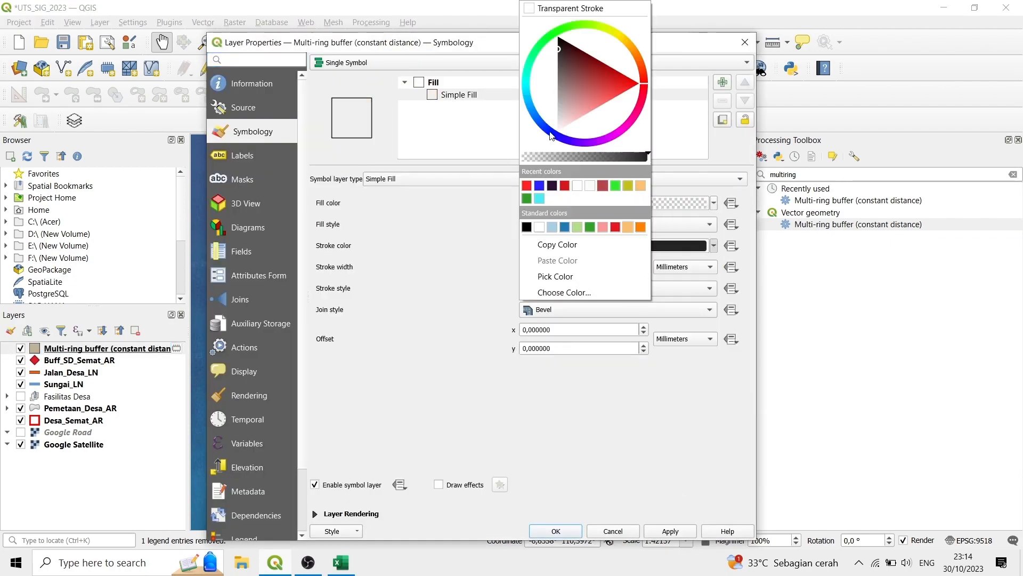
left_click(552, 130)
left_click(555, 124)
left_click(655, 262)
left_click(556, 531)
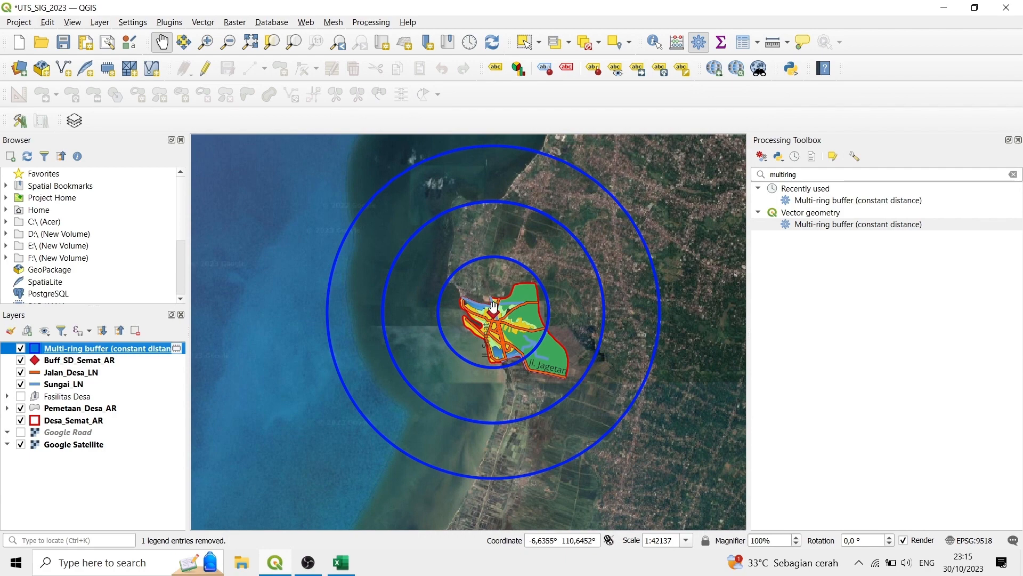
scroll(493, 307, "up", 1)
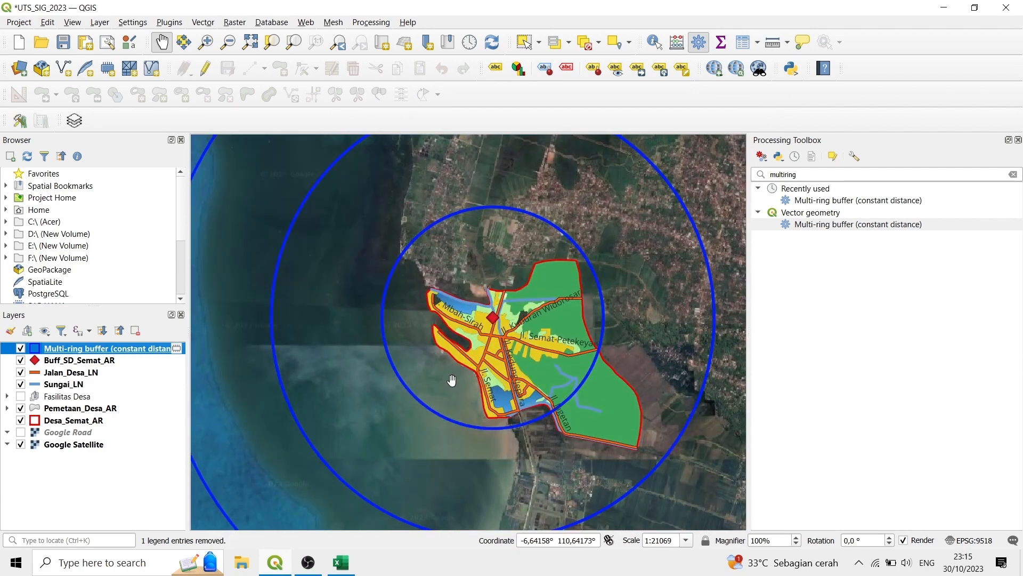
Step: Close the Processing Toolbox and export the temporary multi-ring buffer layer as the shapefile Multiring_Buff_SD_Semat_AR in the UTS SIG 2023 folder
left_click(1018, 139)
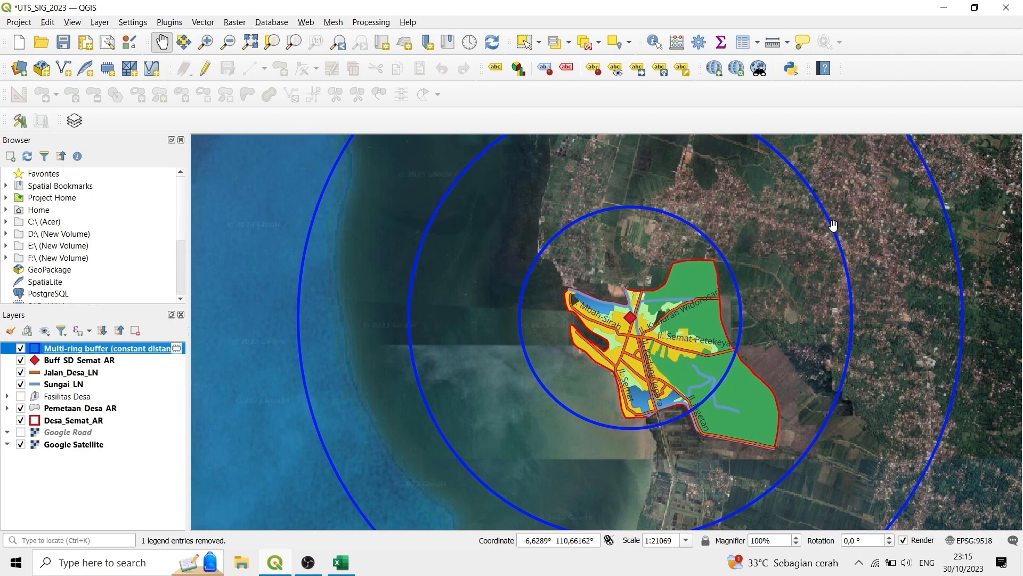
scroll(718, 352, "down", 1)
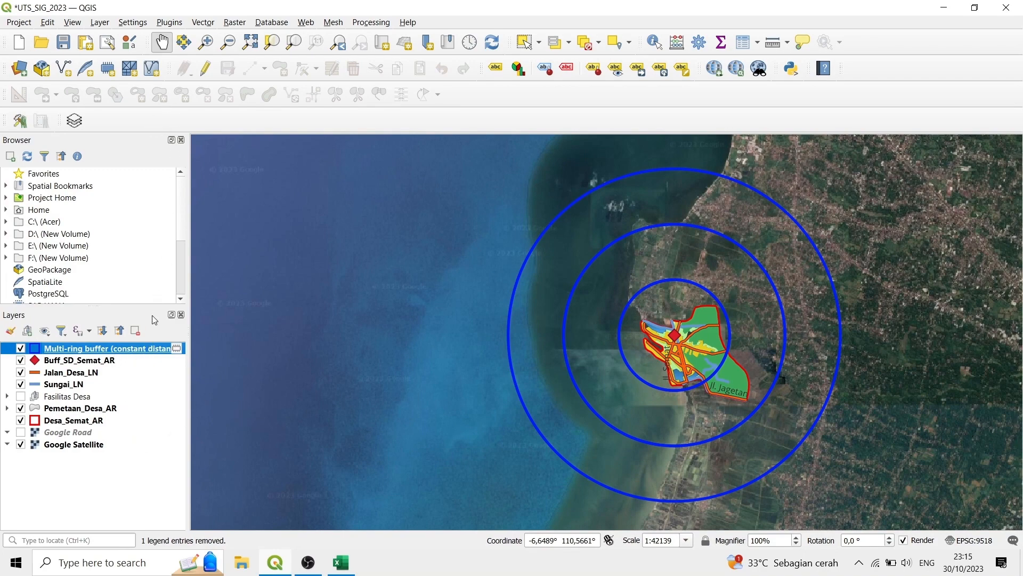
right_click(124, 352)
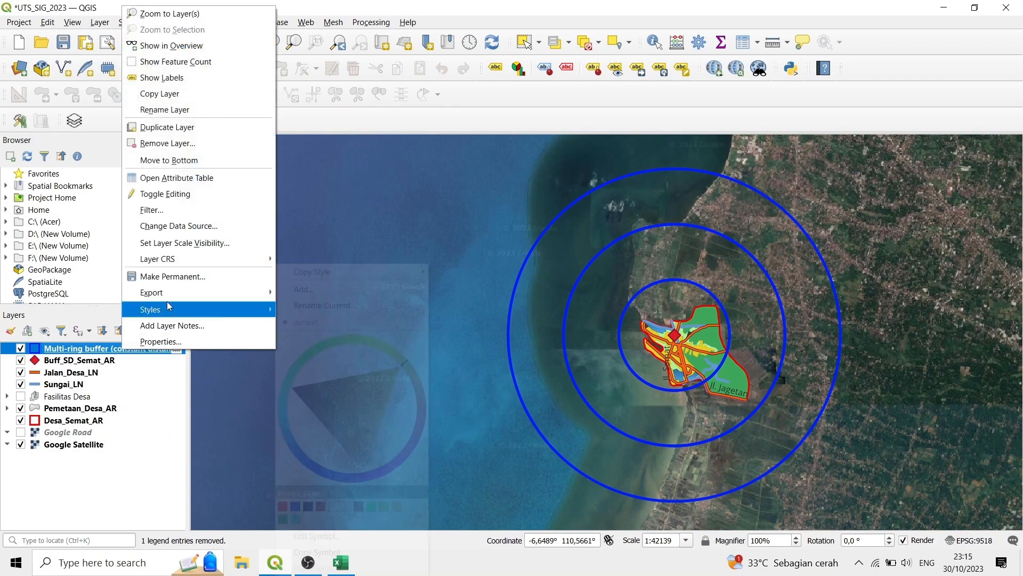
mouse_move(235, 293)
left_click(294, 297)
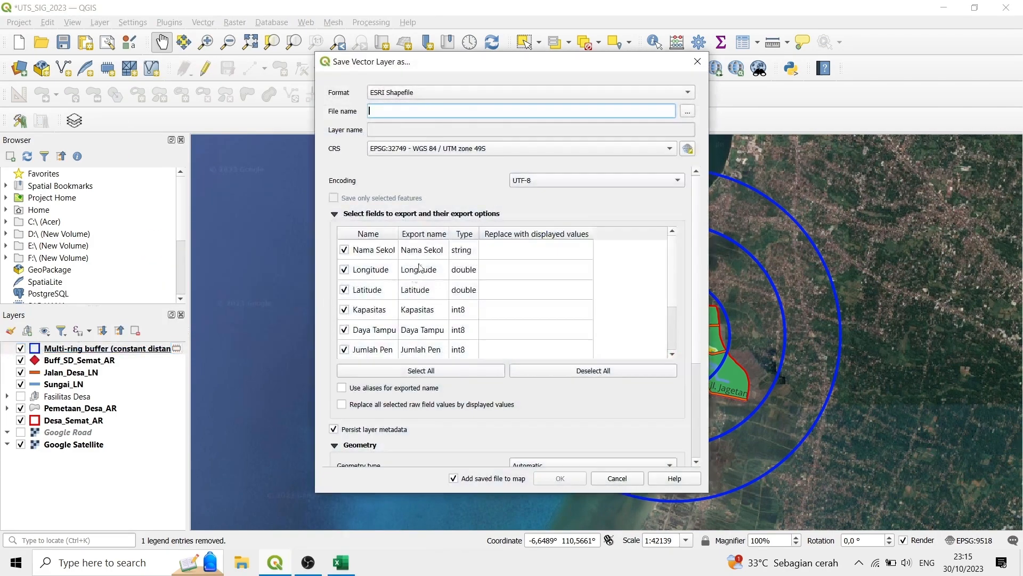
left_click(687, 111)
type("Mult")
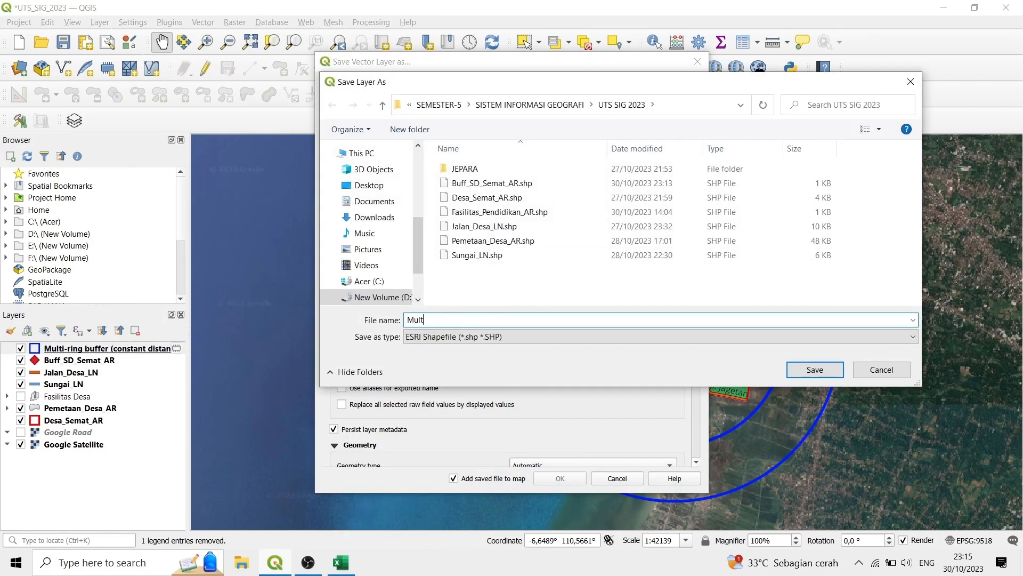
type("iring_Buff_SD_Semat_AR")
key("Return")
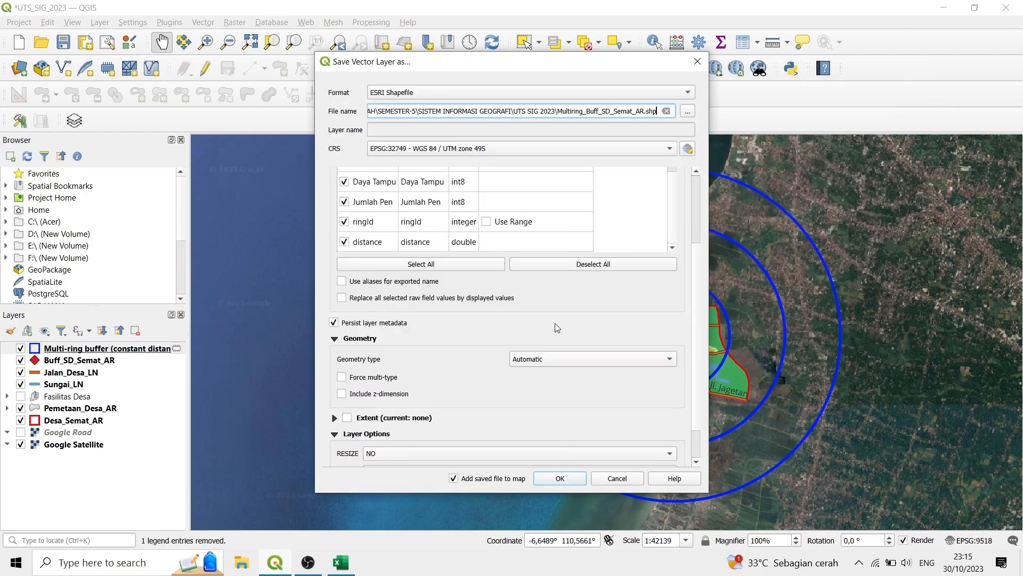
left_click(560, 478)
Step: Remove the temporary Multi-ring buffer (constant distance) layer from the project
left_click(112, 360)
left_click(134, 330)
left_click(480, 297)
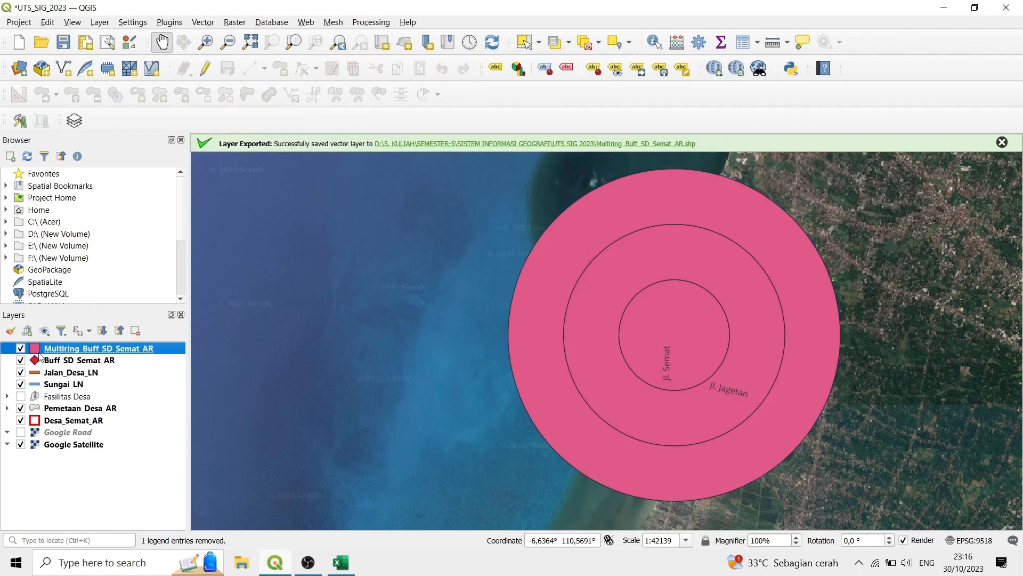
Step: Style Multiring_Buff_SD_Semat_AR with a transparent fill and a thicker blue outline, and dismiss the export notice
double_click(40, 351)
left_click(459, 94)
left_click(713, 203)
left_click(568, 219)
left_click(714, 246)
left_click(579, 132)
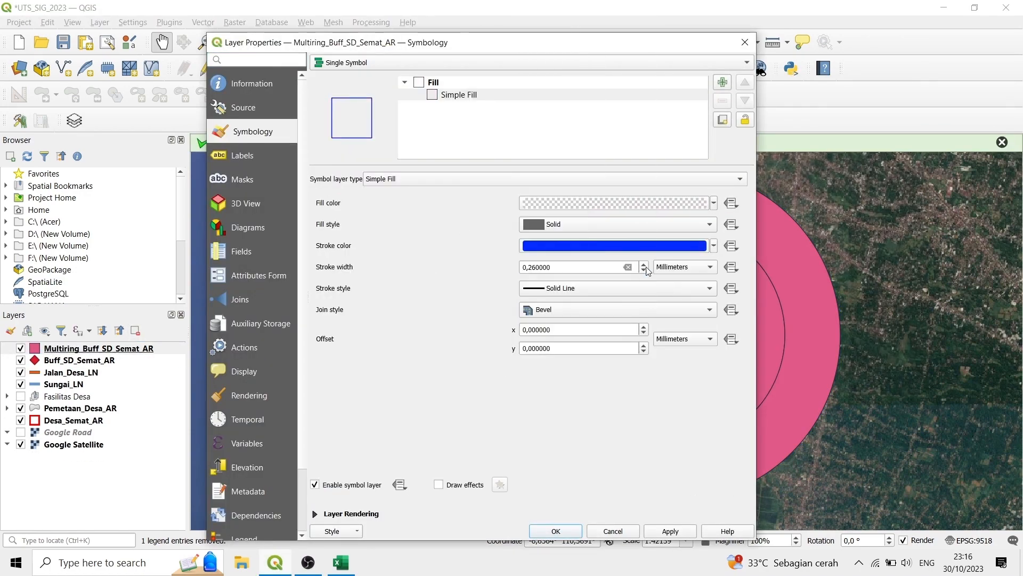
left_click(670, 531)
left_click(570, 530)
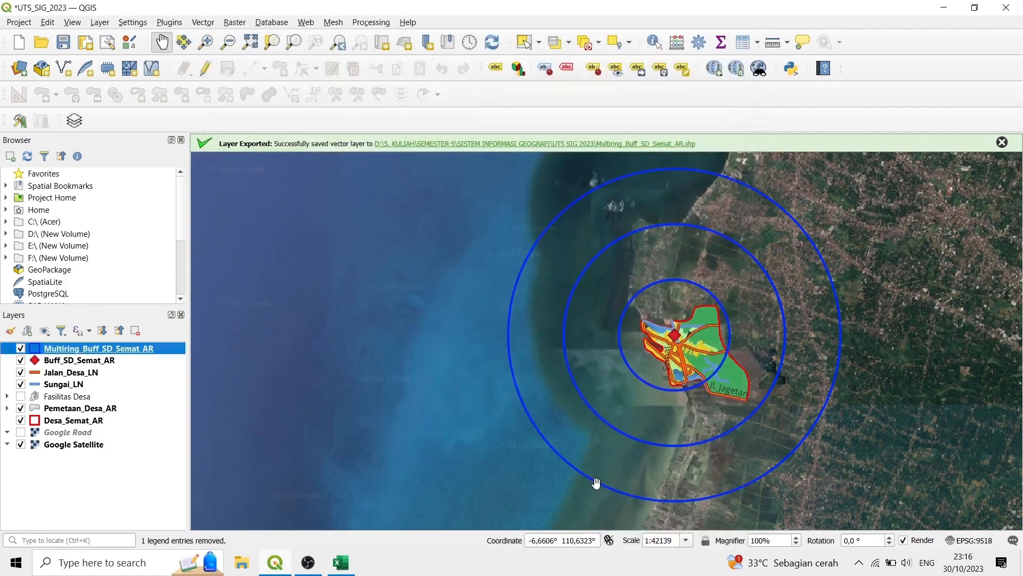
left_click(1002, 142)
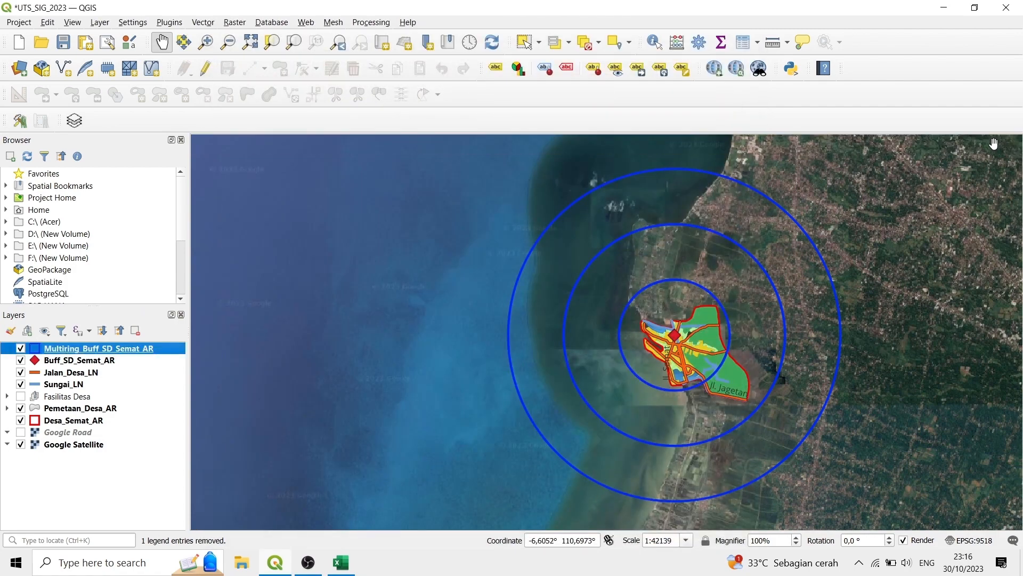
left_click(122, 484)
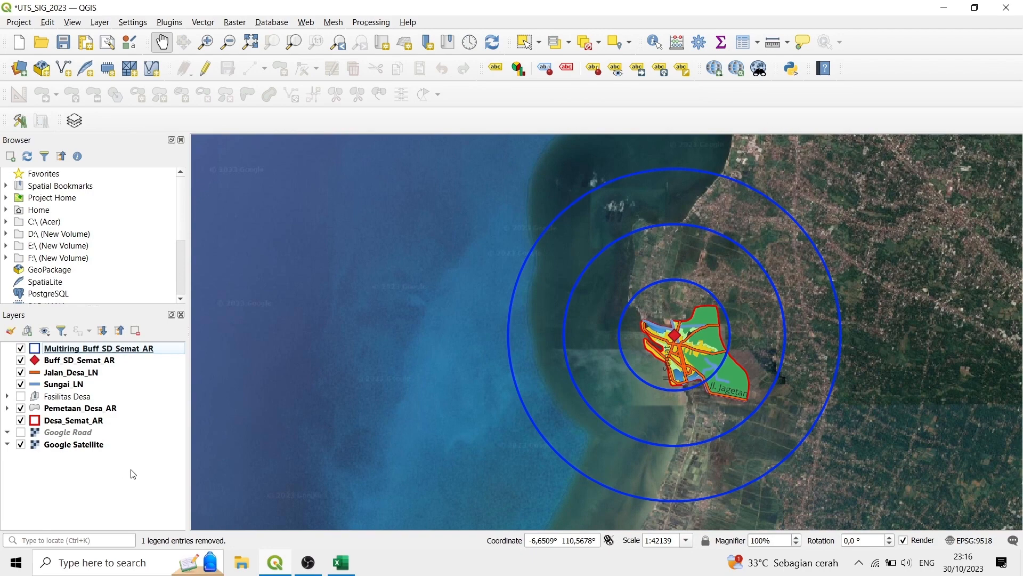
Step: Open the attribute table of Multiring_Buff_SD_Semat_AR, enable editing and add a 32-bit integer field Kap_Maks with length 10
scroll(726, 351, "up", 1)
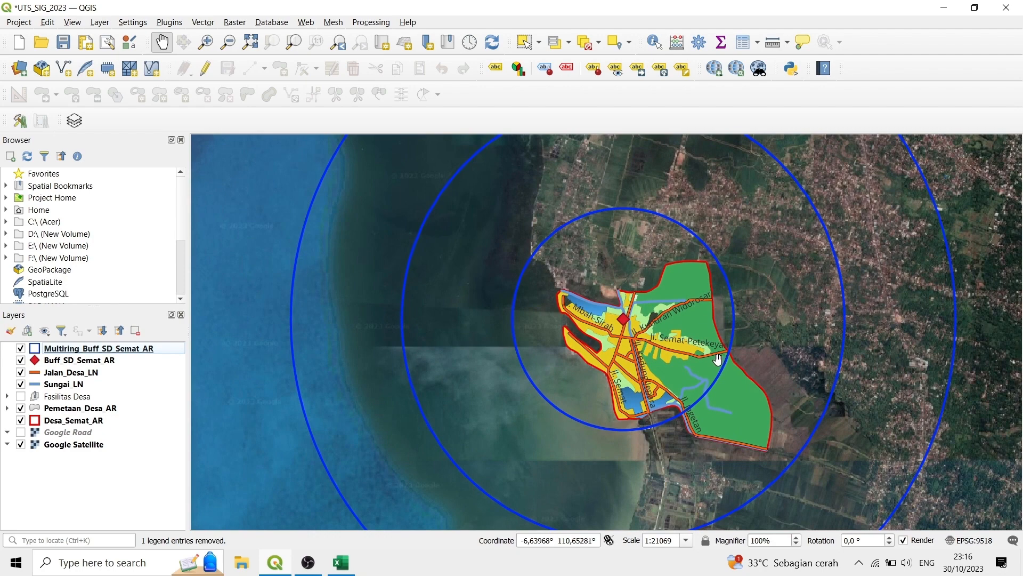
left_click(140, 349)
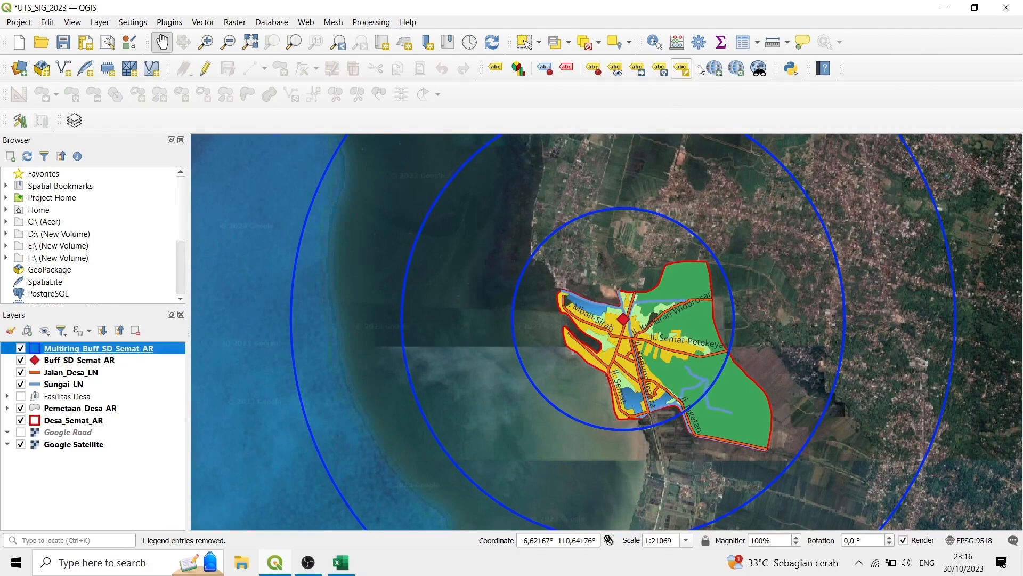
left_click(745, 43)
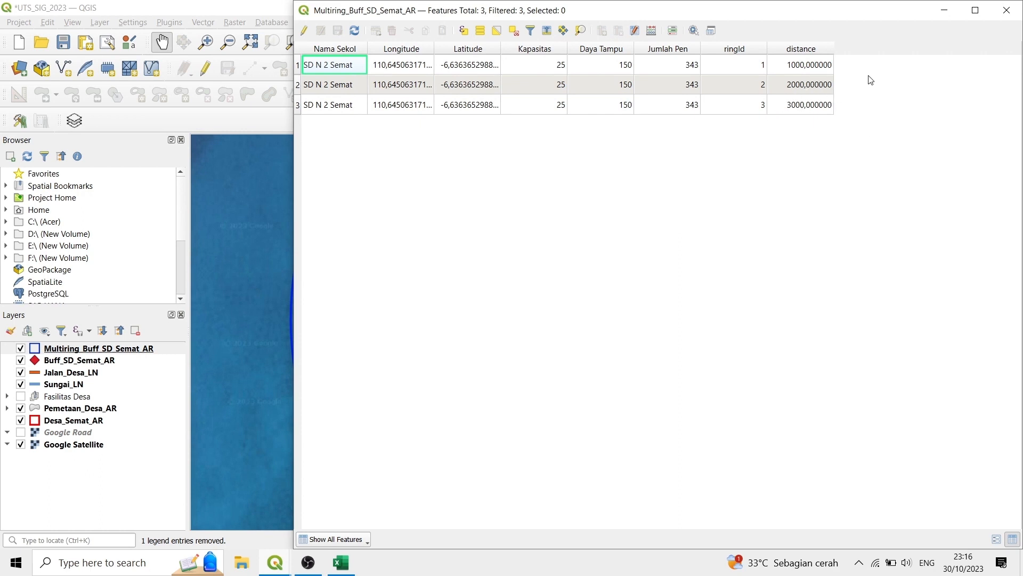
left_click(304, 30)
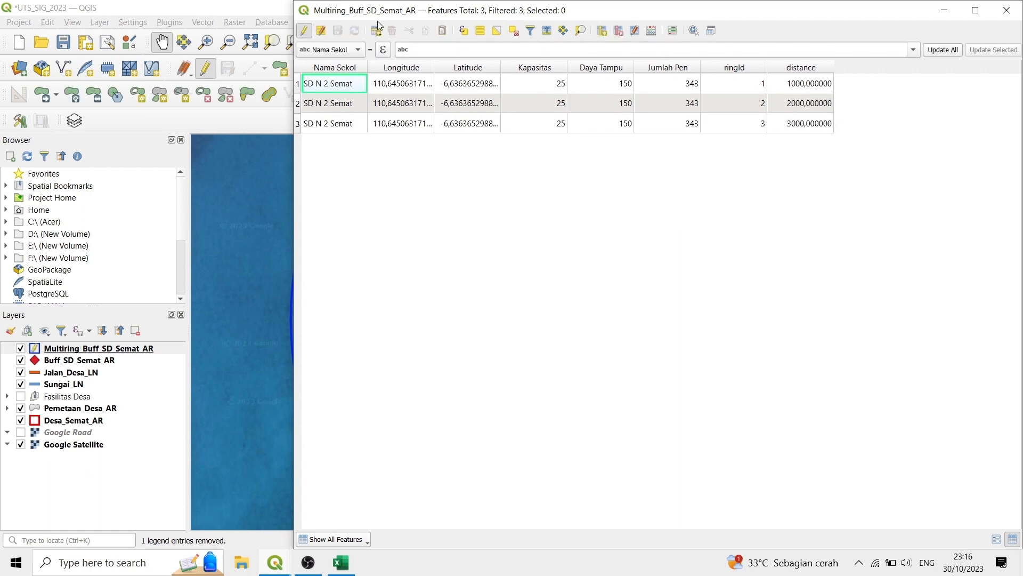
left_click(606, 34)
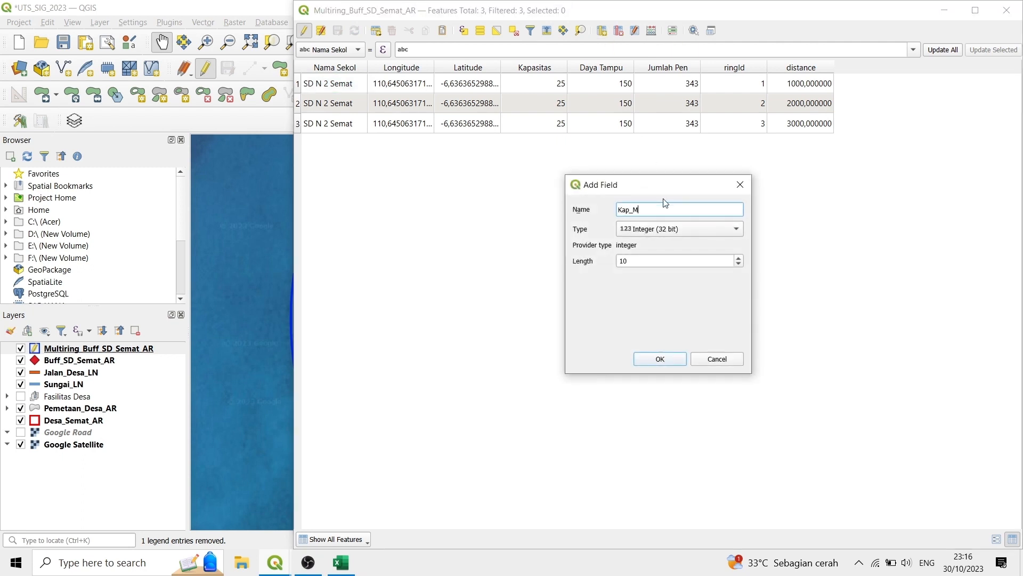
left_click(645, 358)
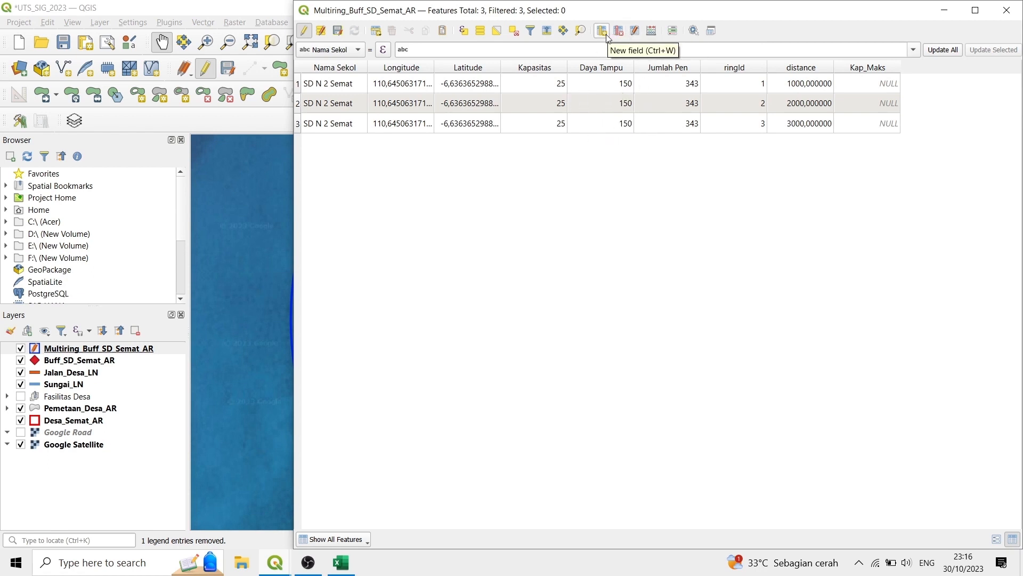
Step: Set the field calculator to update the existing Kap_Maks field and insert the max function from the Math group
left_click(650, 31)
left_click(374, 125)
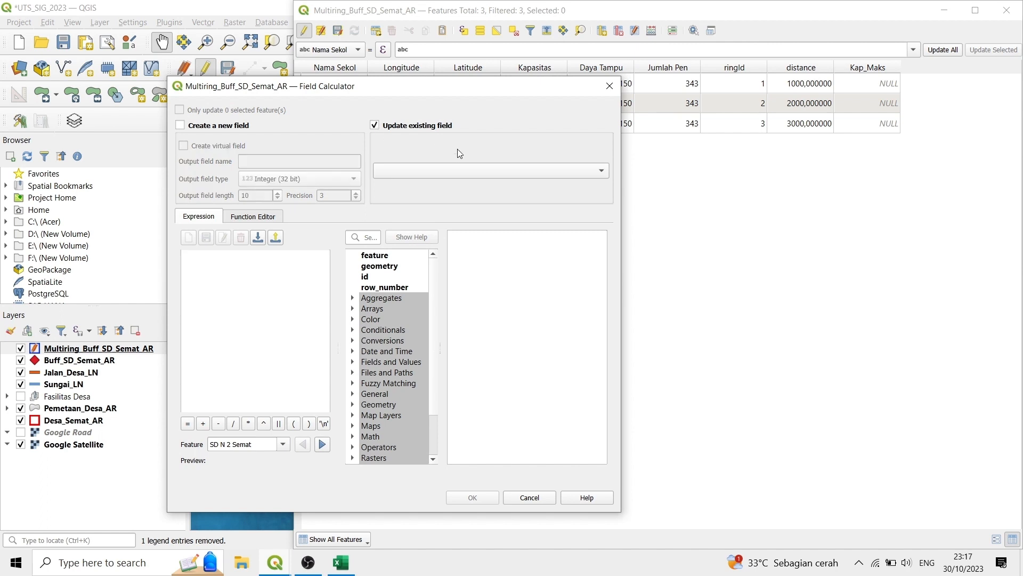
left_click(457, 149)
left_click(412, 276)
scroll(388, 393, "down", 2)
double_click(370, 382)
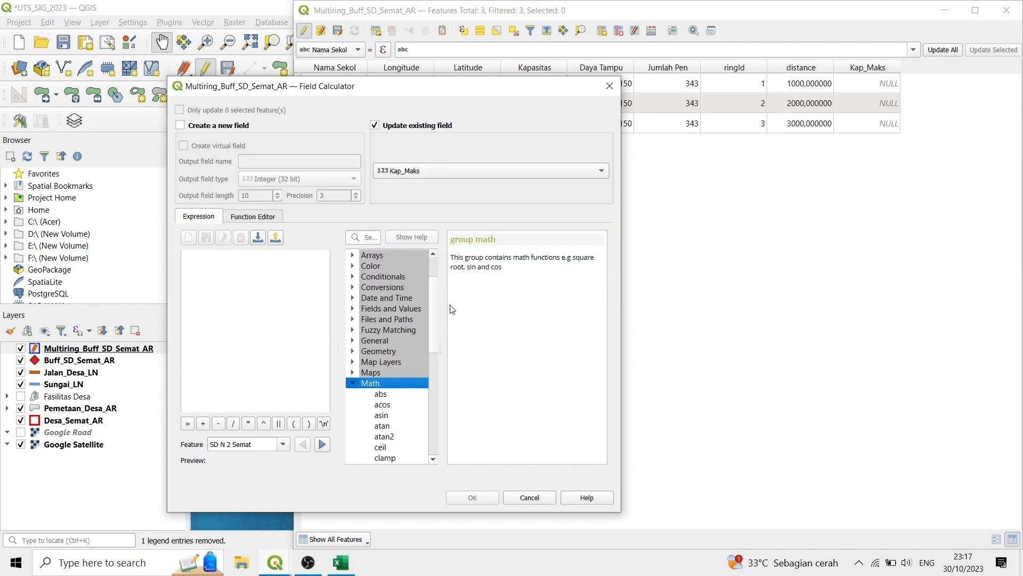
scroll(431, 391, "down", 5)
double_click(383, 372)
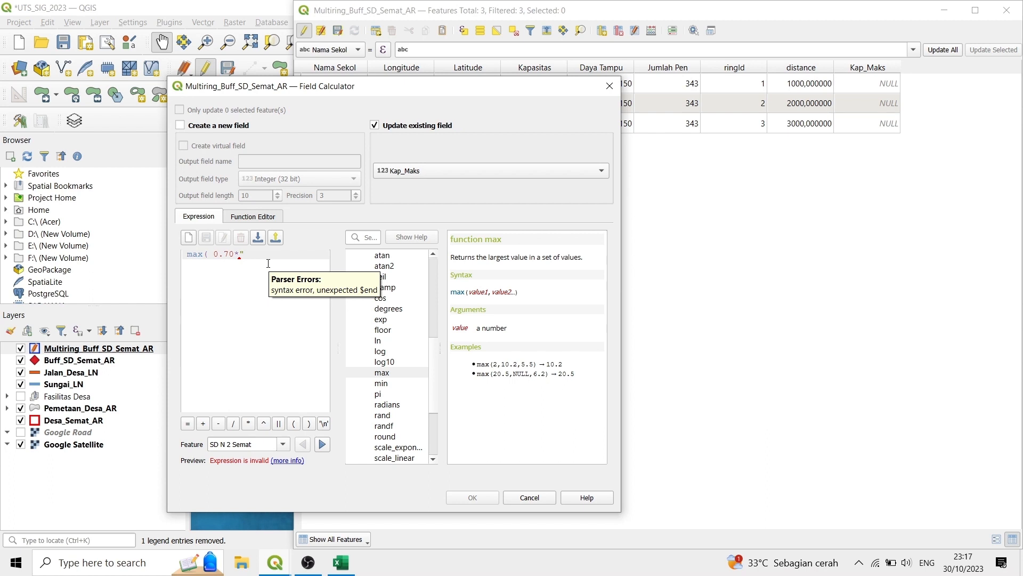
Step: Complete the Kap_Maks expression as max( 0.70*"Daya Tampu") and run the calculation
type("ta")
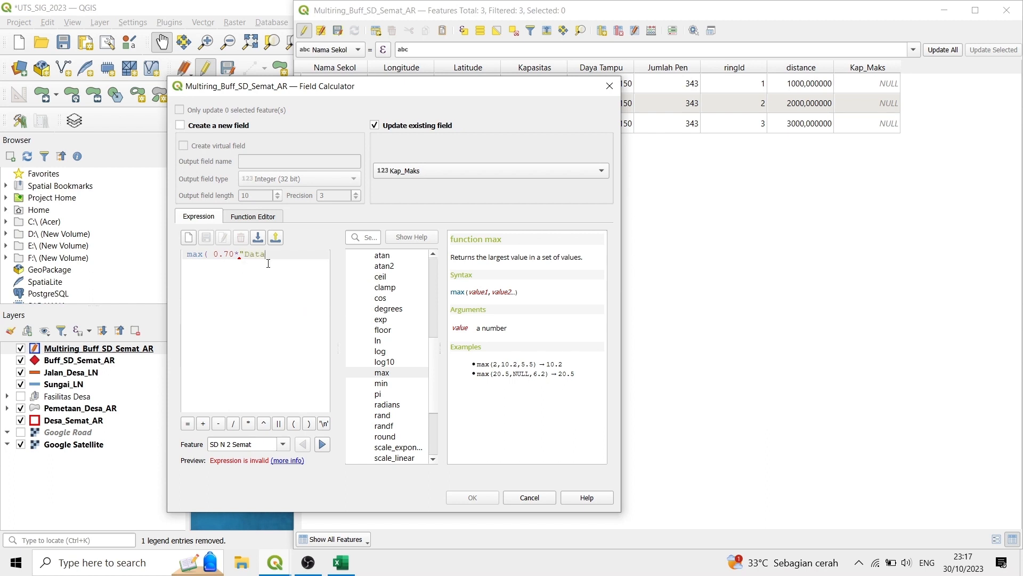
key("BackSpace")
key("BackSpace")
type("ya")
left_click(269, 267)
type("ya Tampu\")")
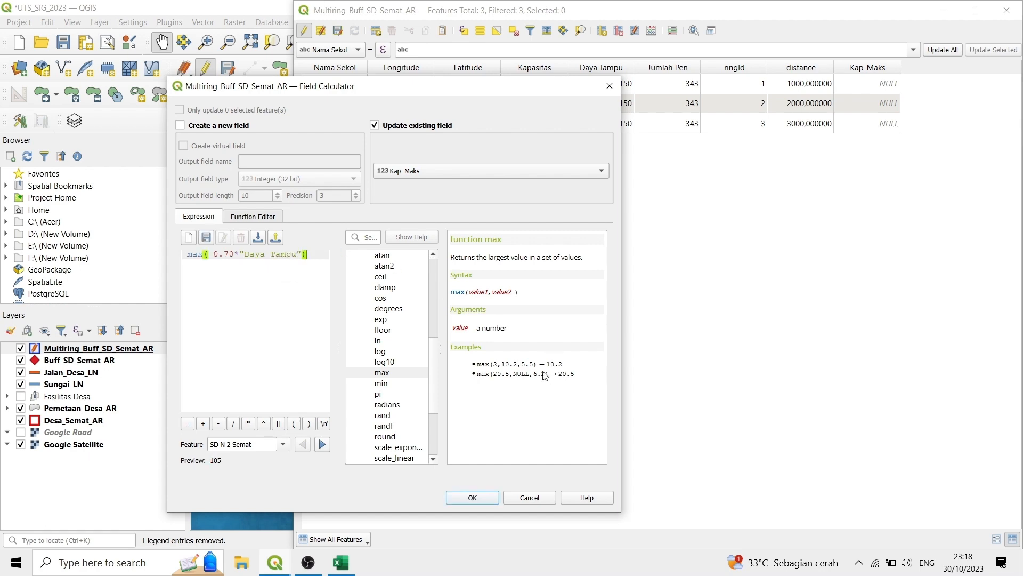
left_click(473, 498)
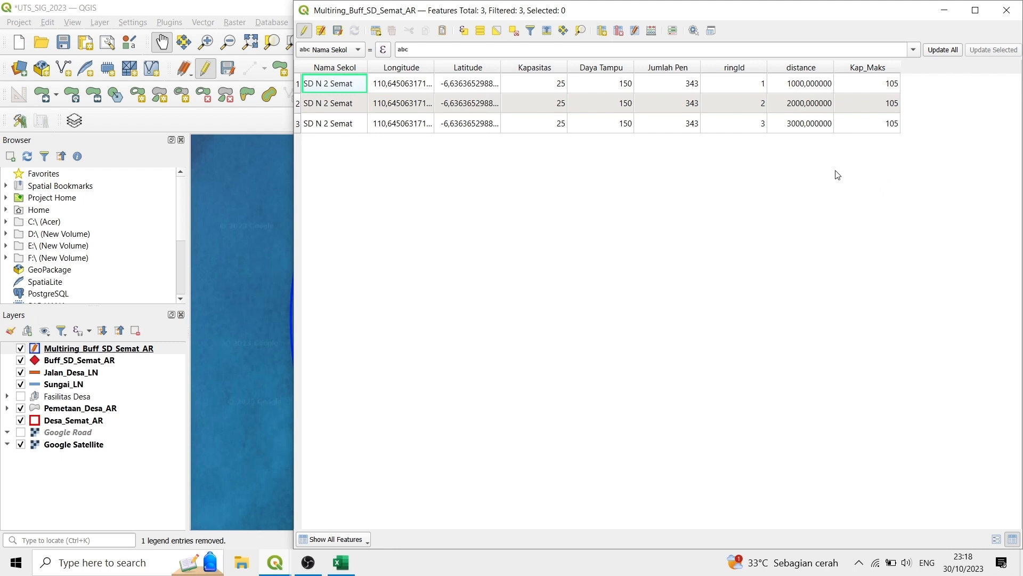
Step: Stop editing Multiring_Buff_SD_Semat_AR, save its changes and close the attribute table
left_click(304, 31)
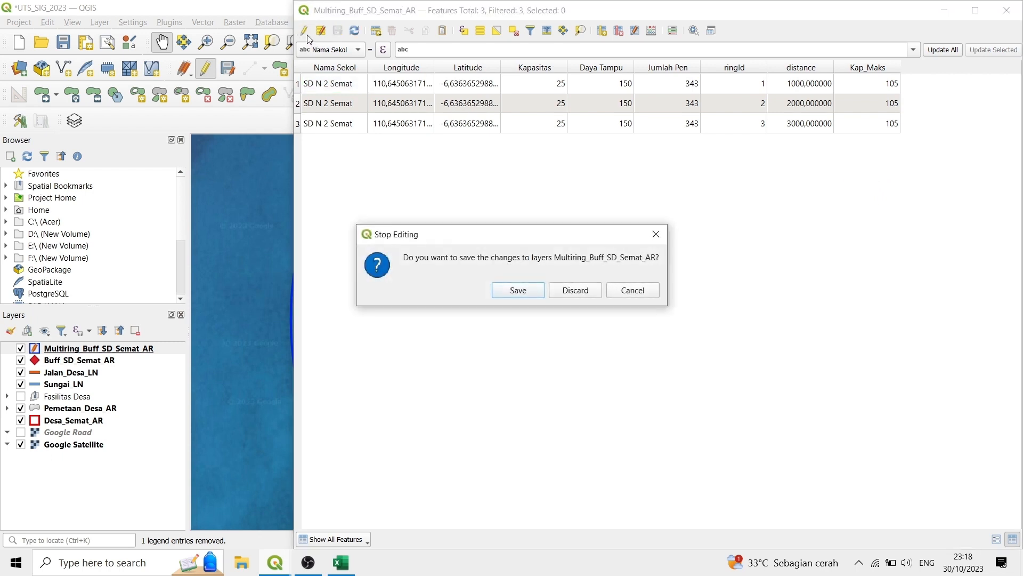
left_click(532, 290)
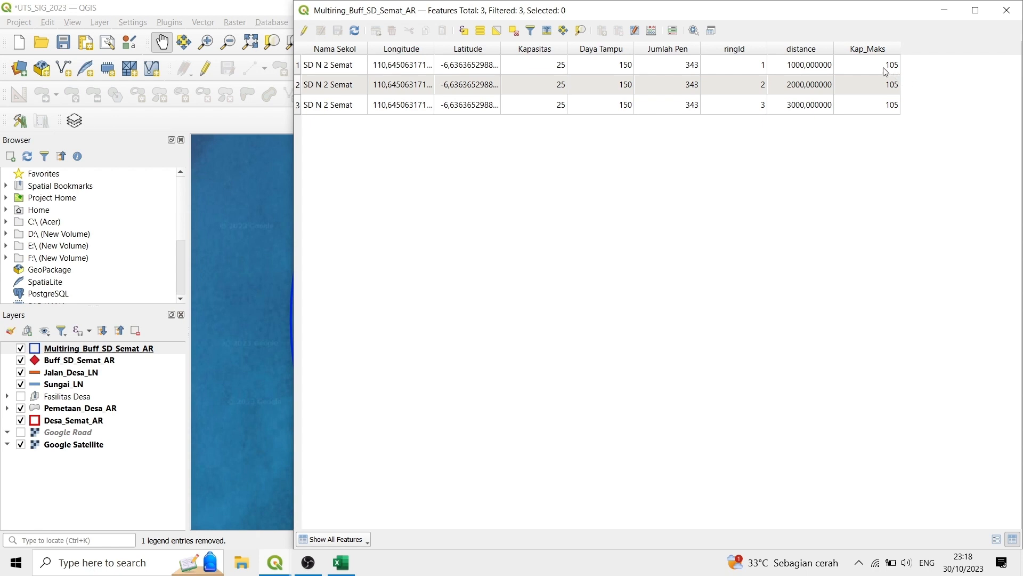
left_click(1008, 12)
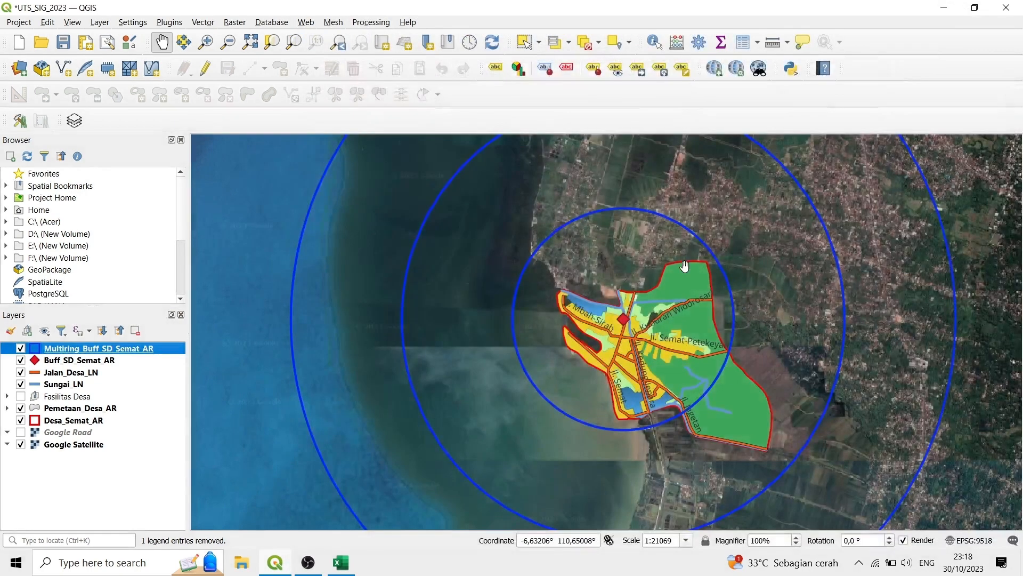
Step: Fit all three buffer rings in the map view, clear the layer selection and save the project
scroll(604, 318, "down", 1)
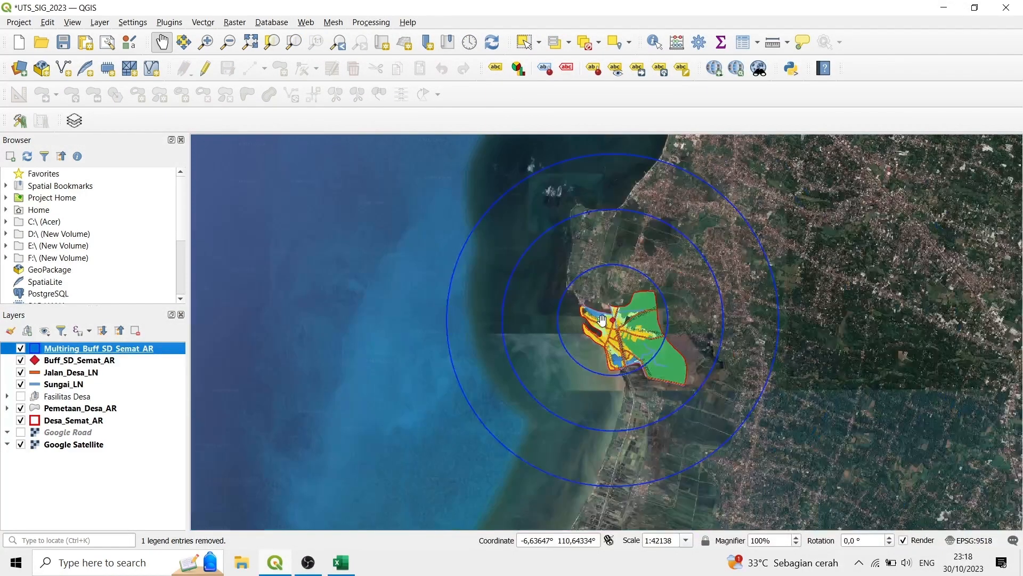
left_click(107, 490)
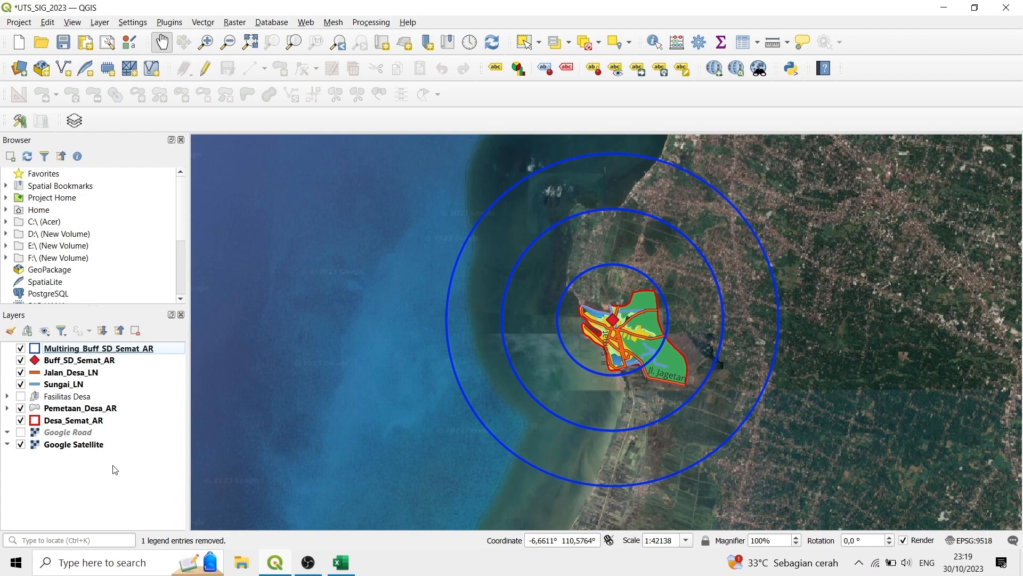
key("ctrl+s")
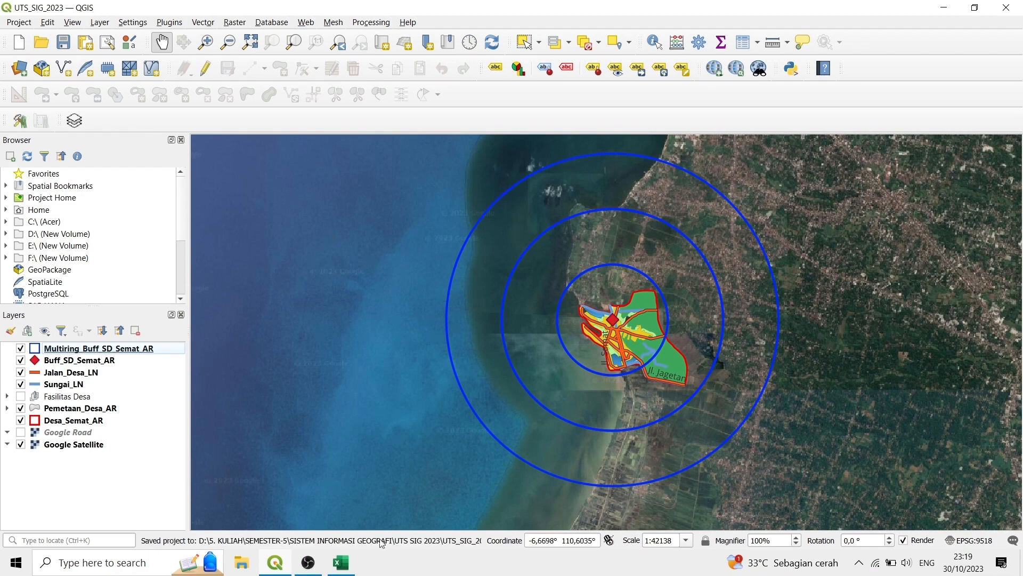